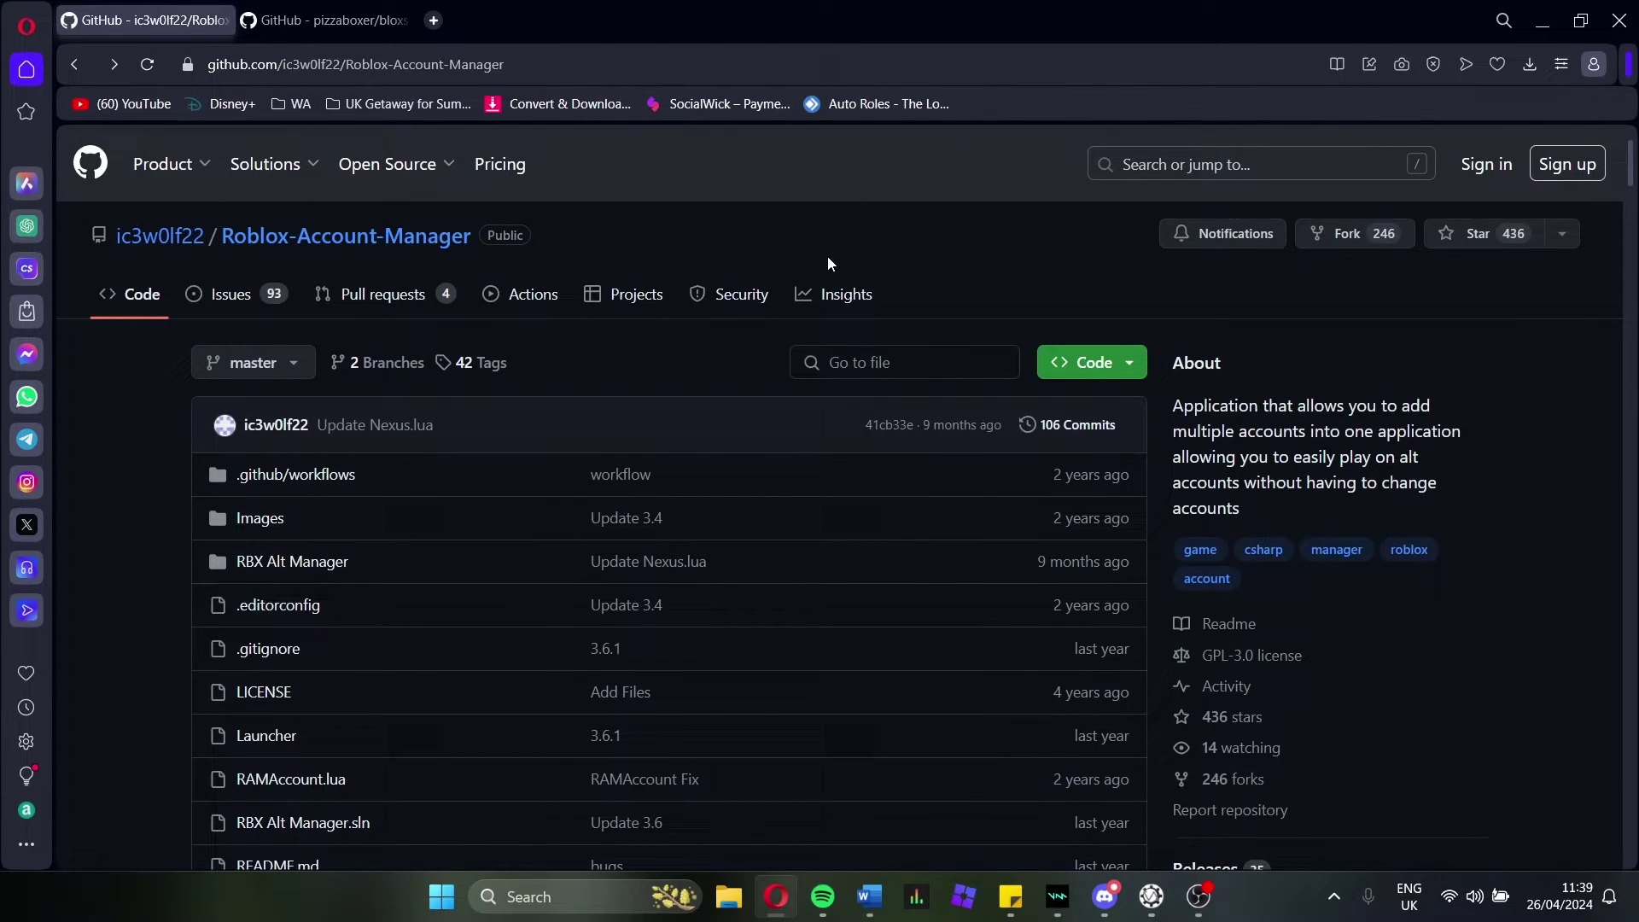
Step: Download Roblox.Account.Manager.3.7.1.zip from the assets of the 3.7.1 release on GitHub
click(344, 24)
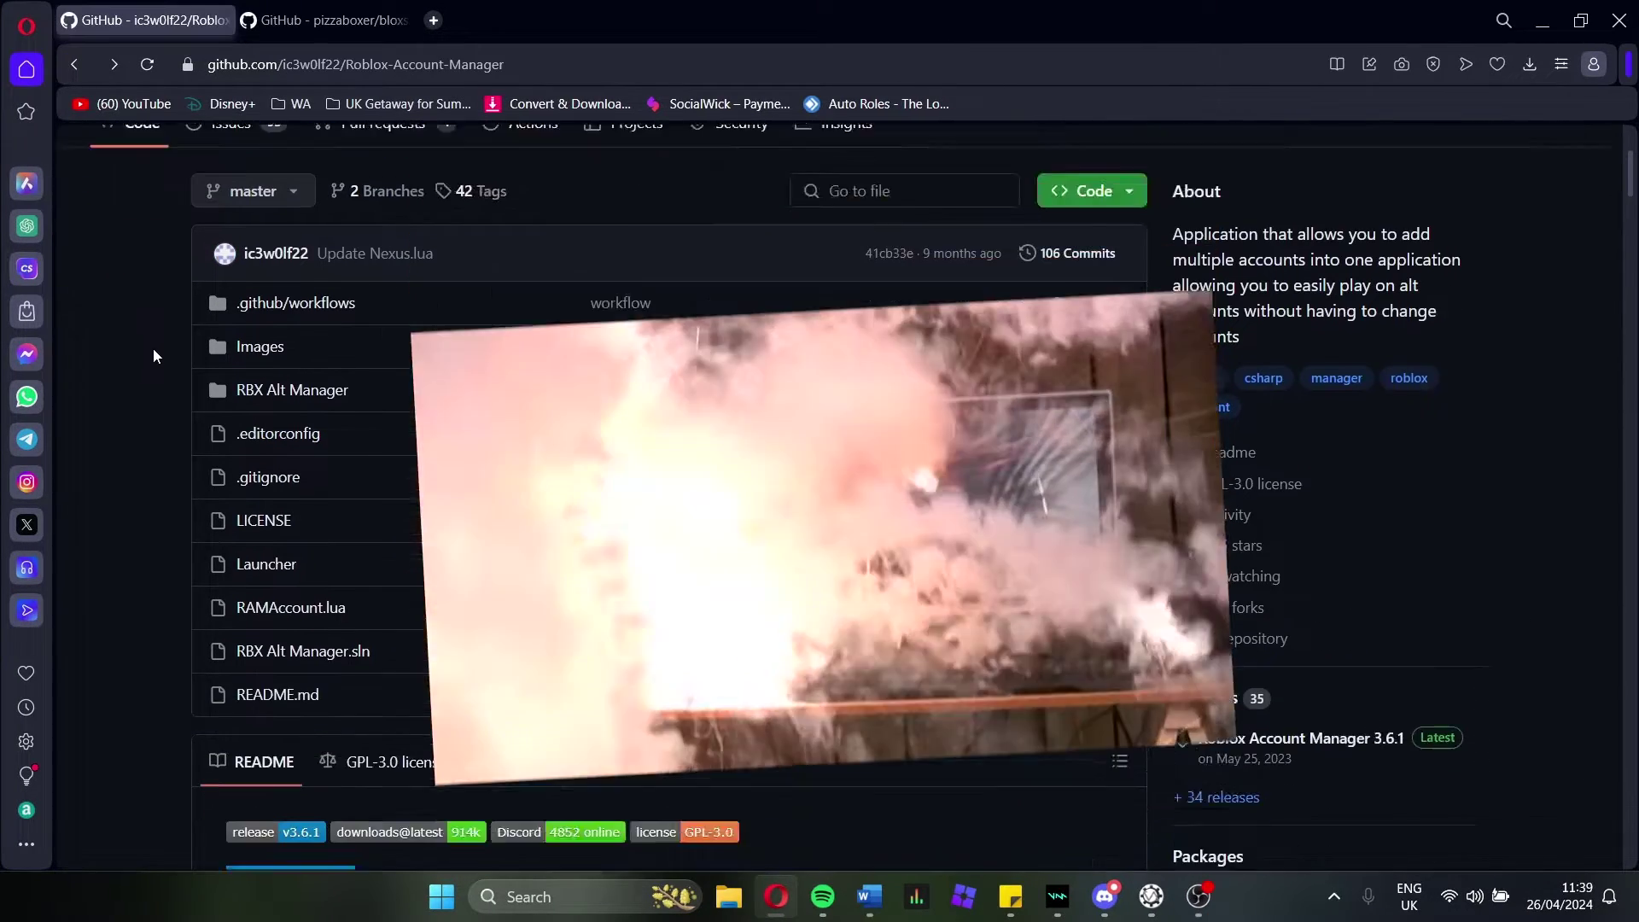
scroll(154, 352, down, 5)
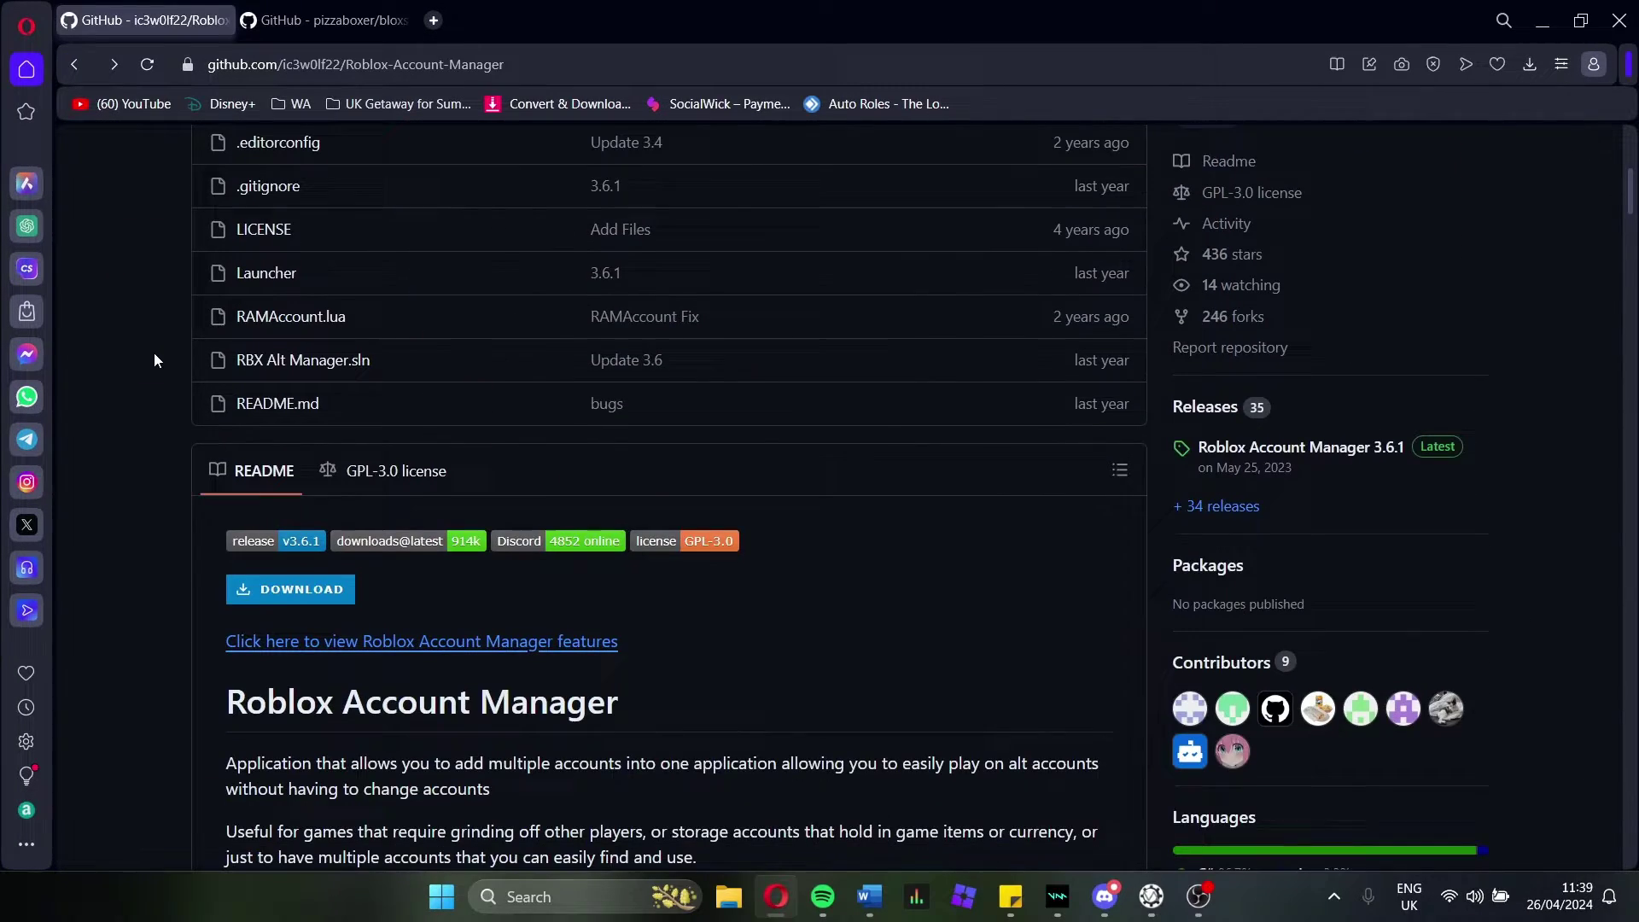
scroll(160, 352, down, 8)
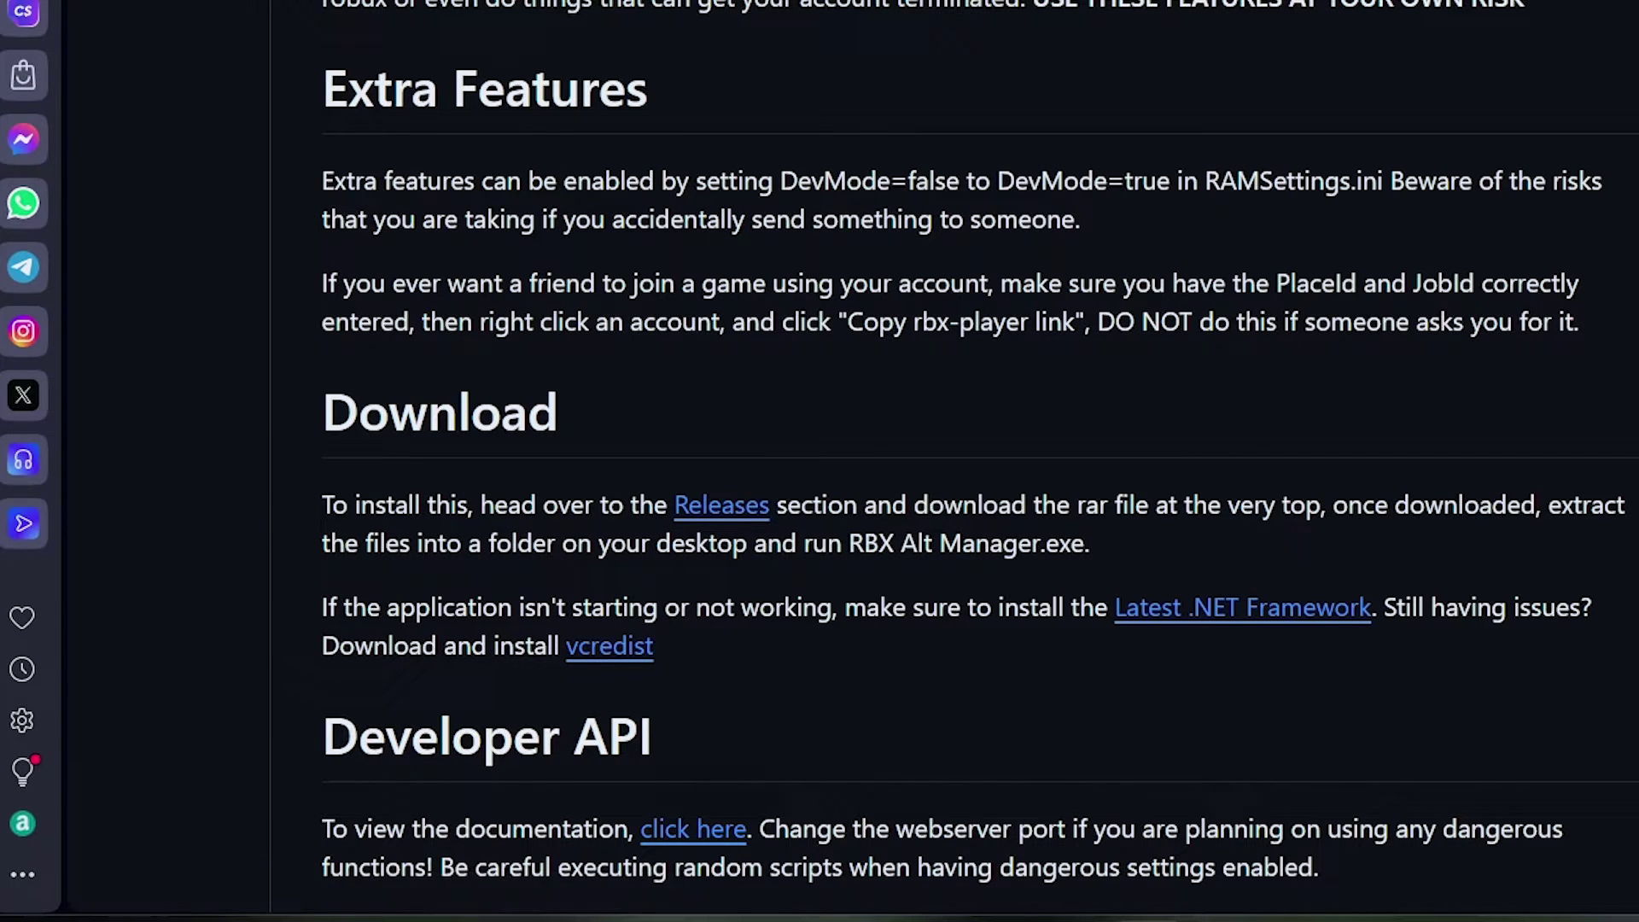
click(732, 517)
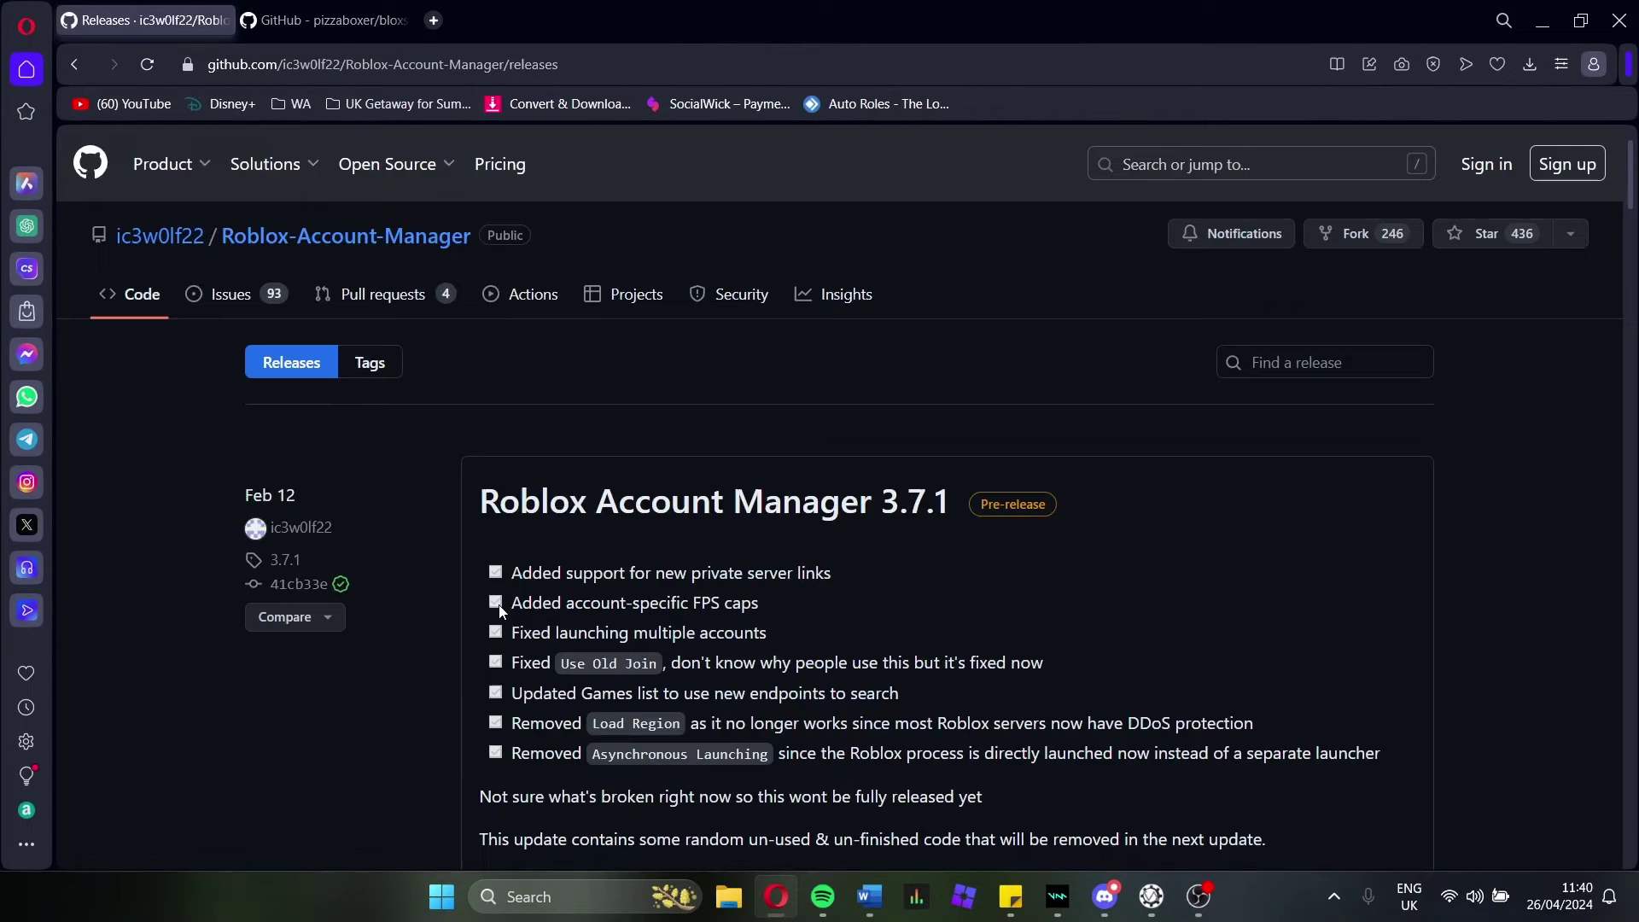
scroll(537, 534, down, 5)
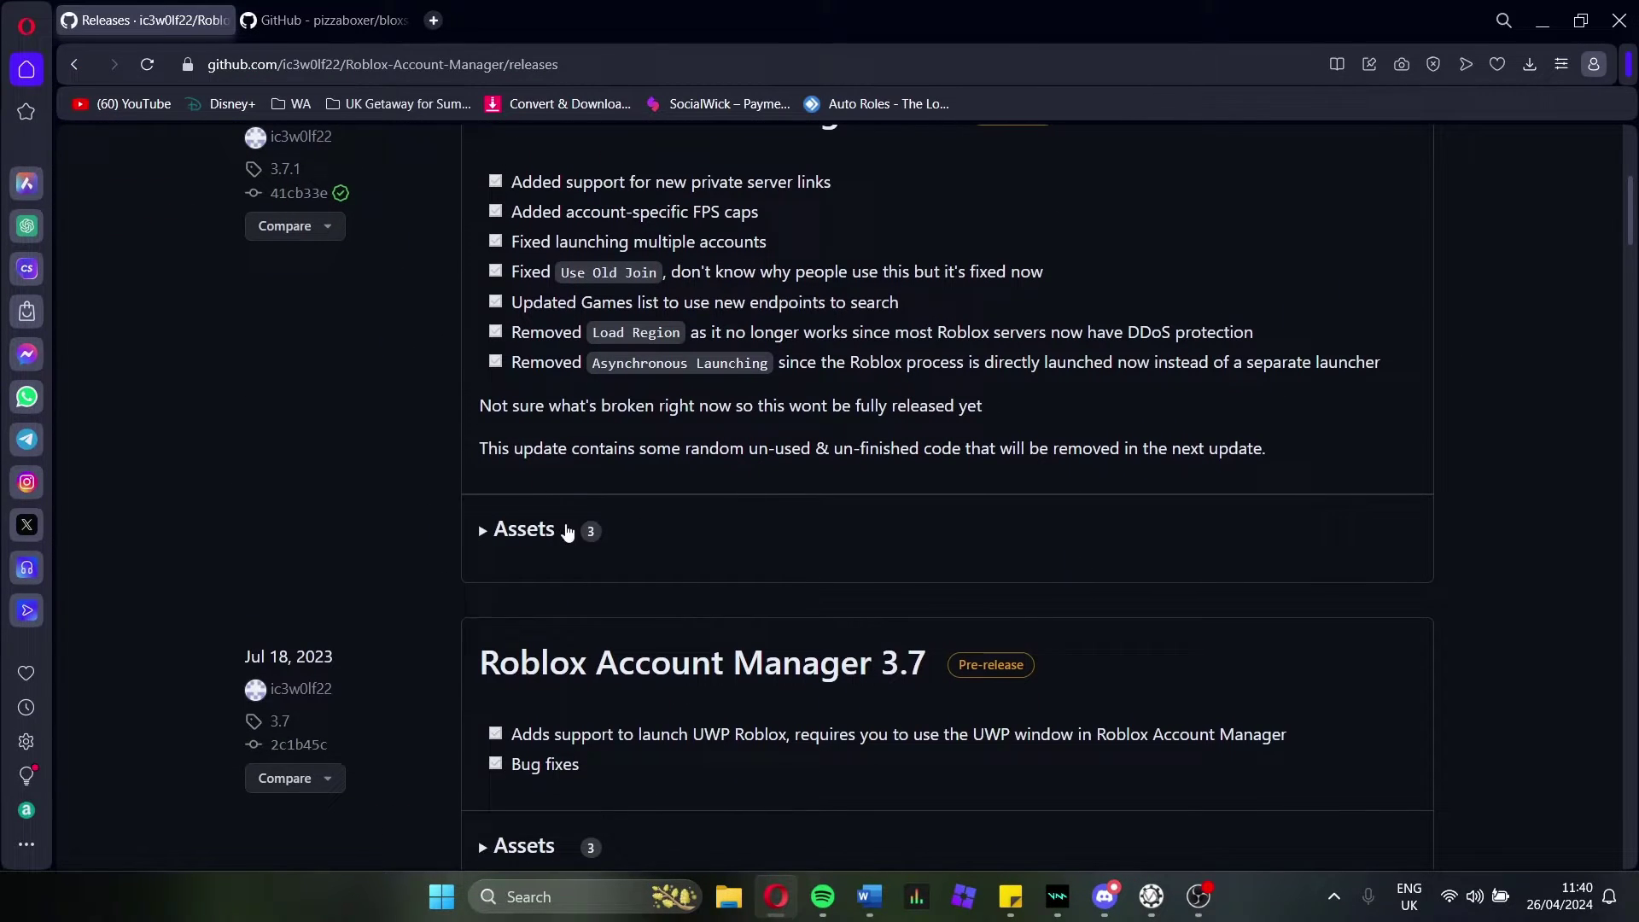
scroll(559, 535, up, 2)
click(674, 294)
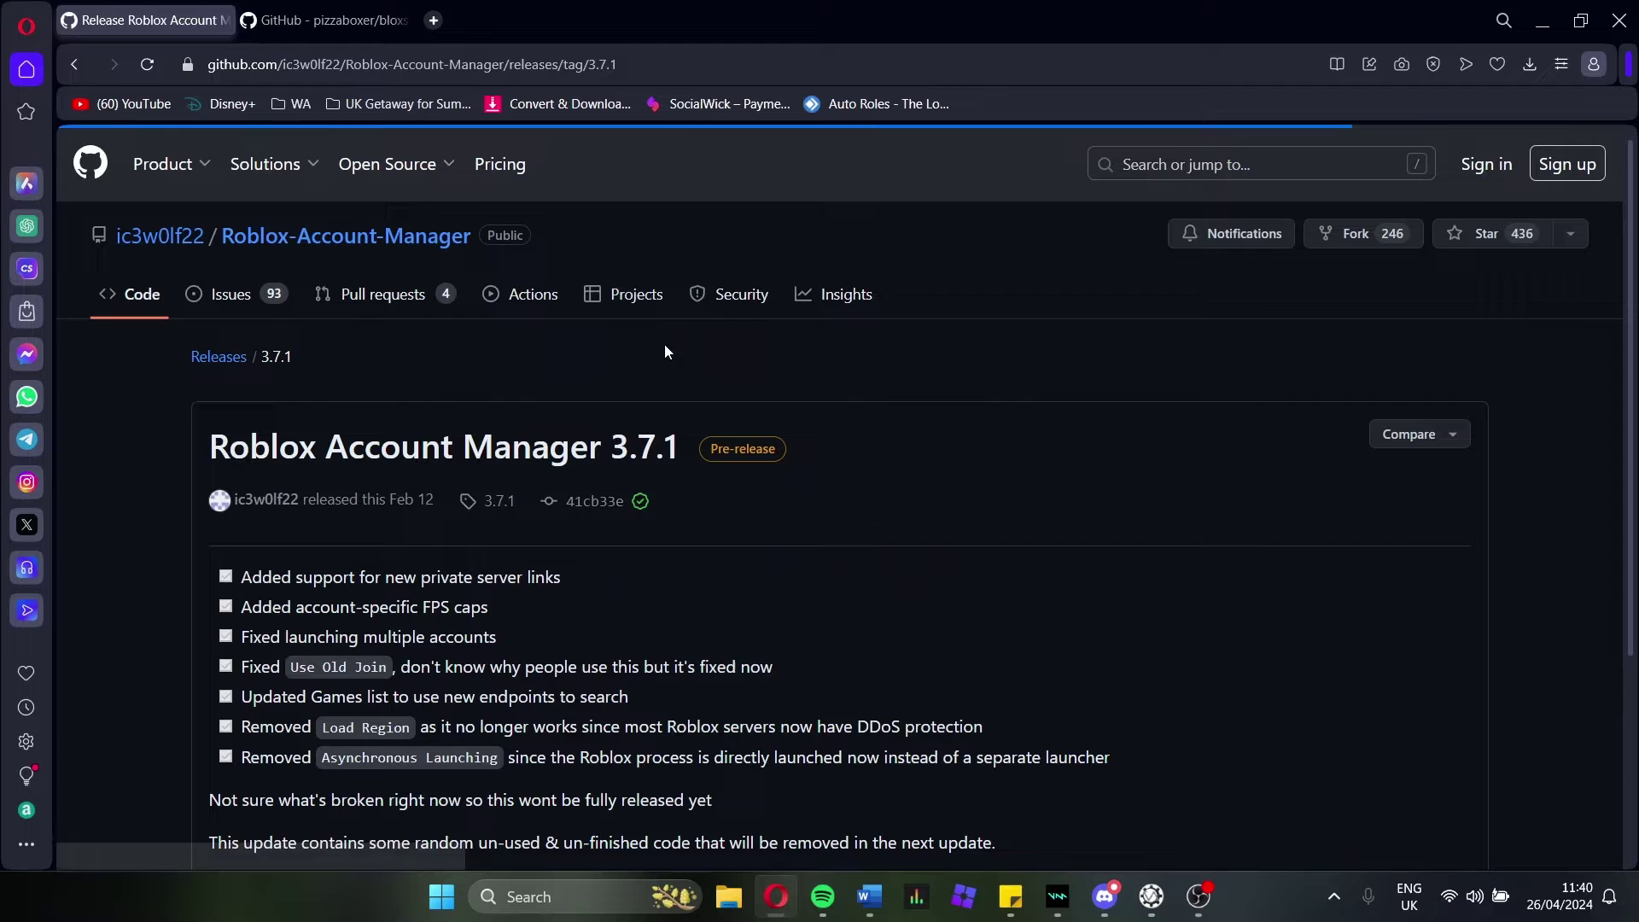
scroll(657, 587, down, 3)
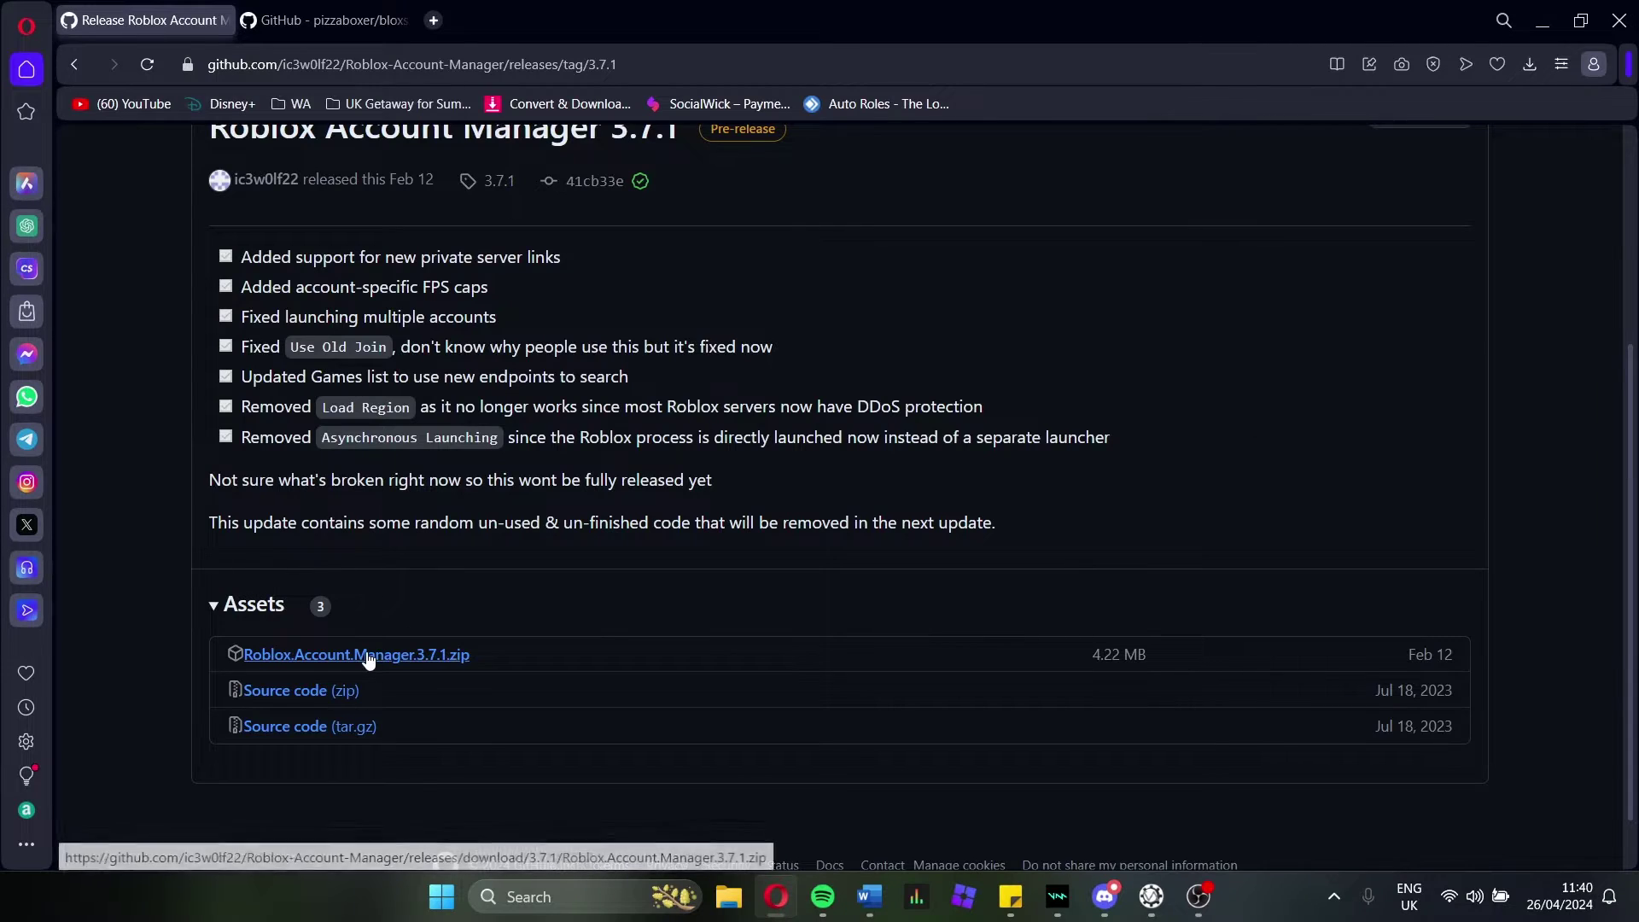
click(683, 488)
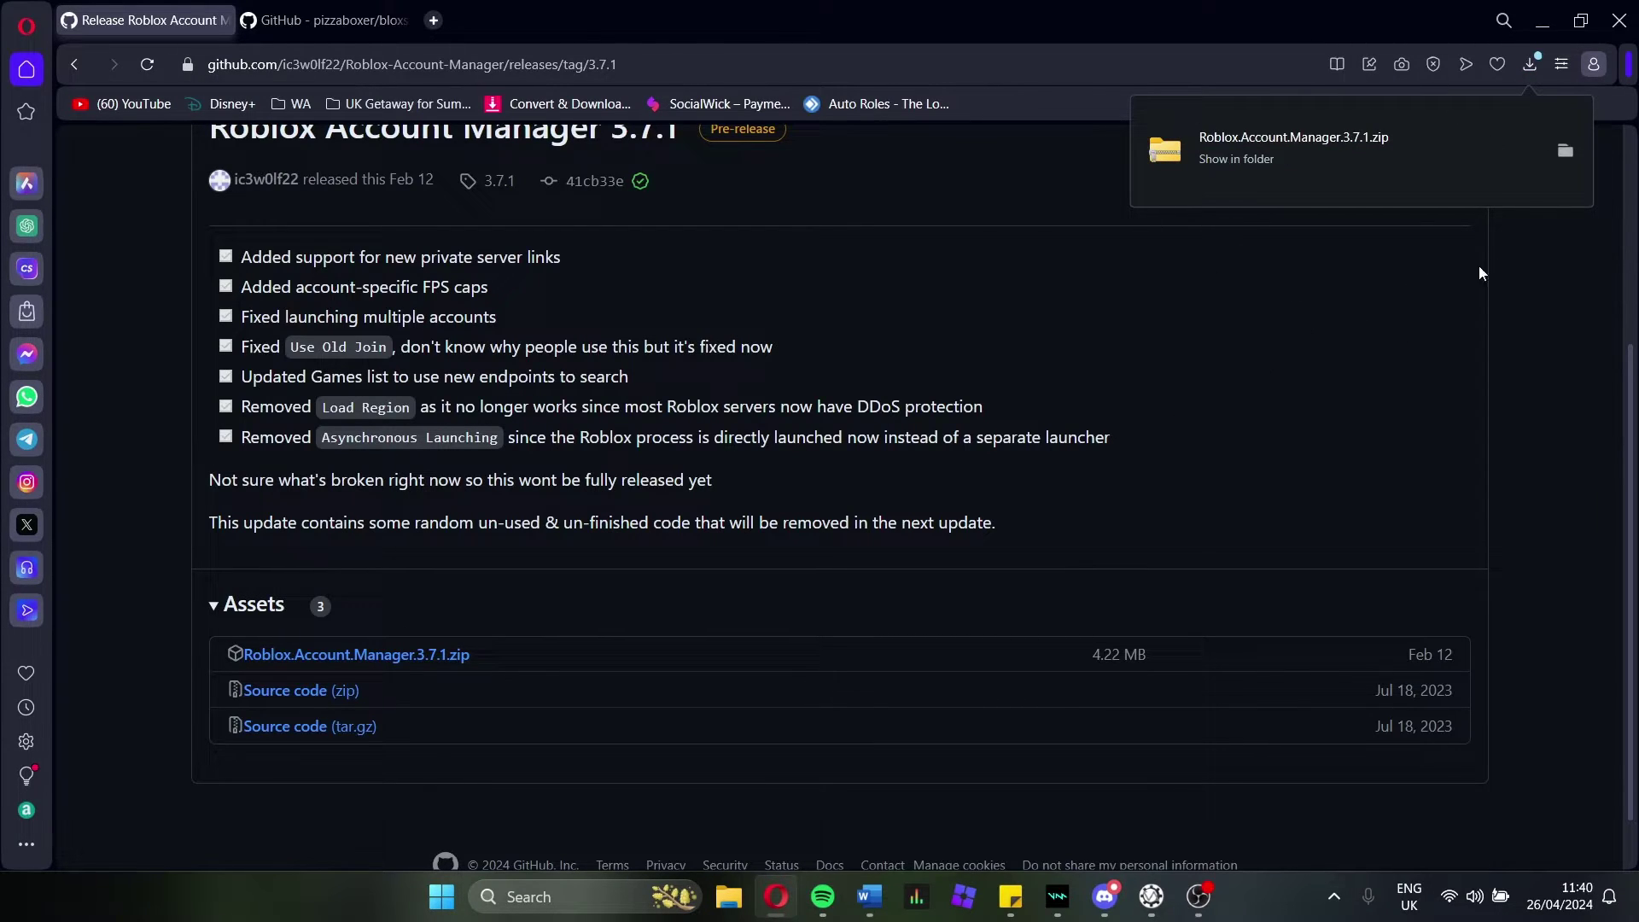
Step: Go to the latest Bloxstrap release and download Bloxstrap-v2.5.4.exe
click(345, 22)
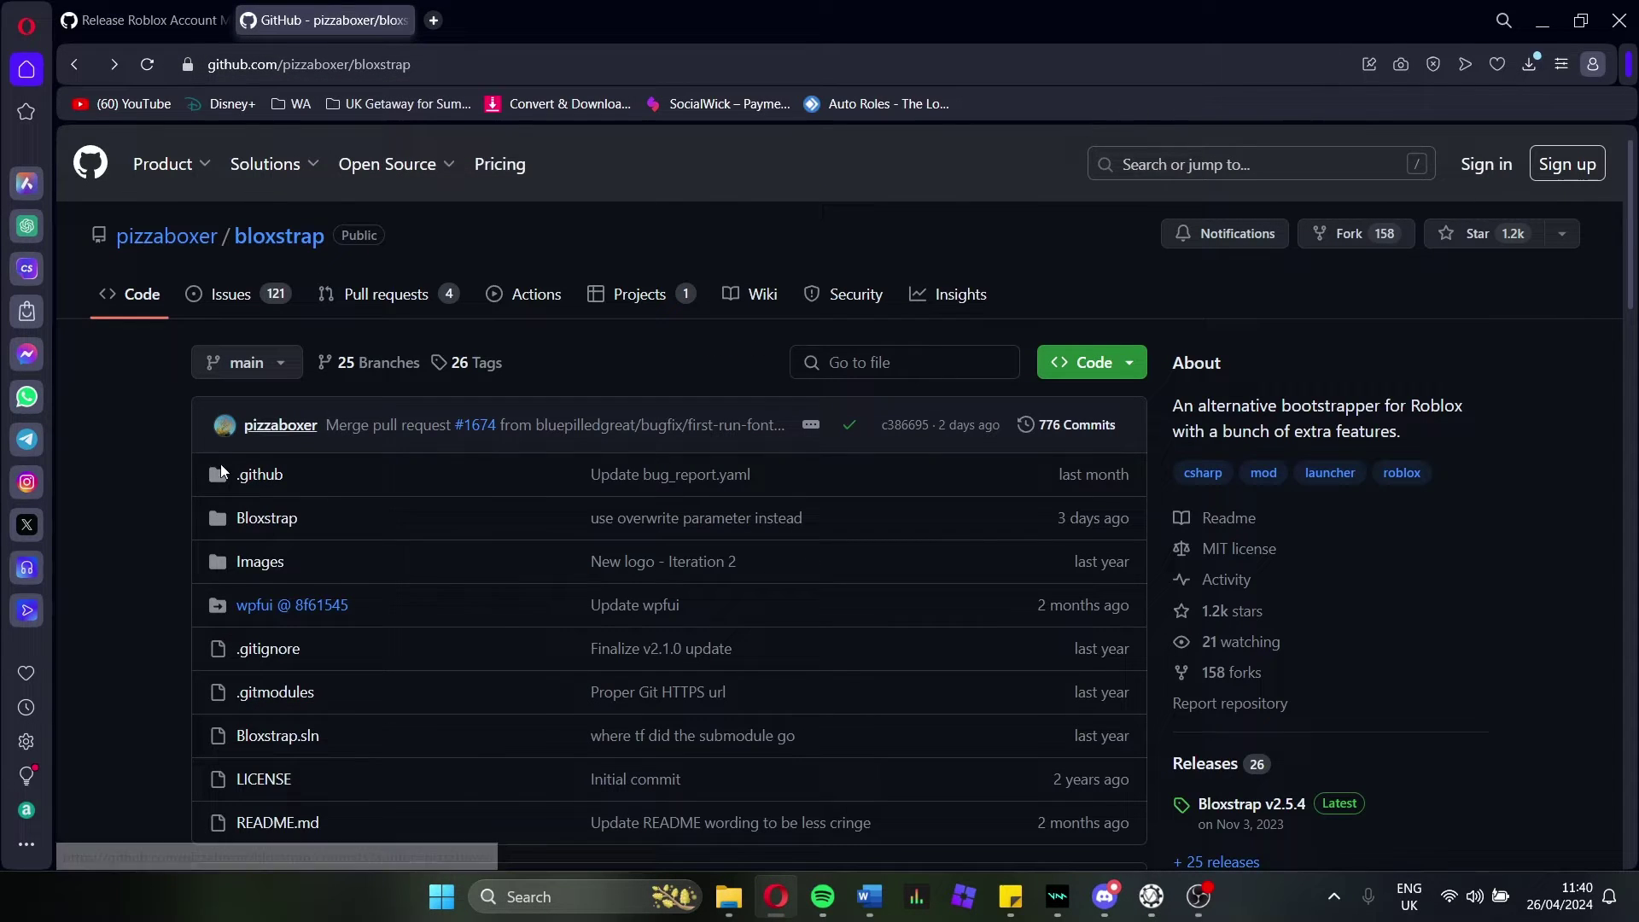
scroll(128, 516, down, 9)
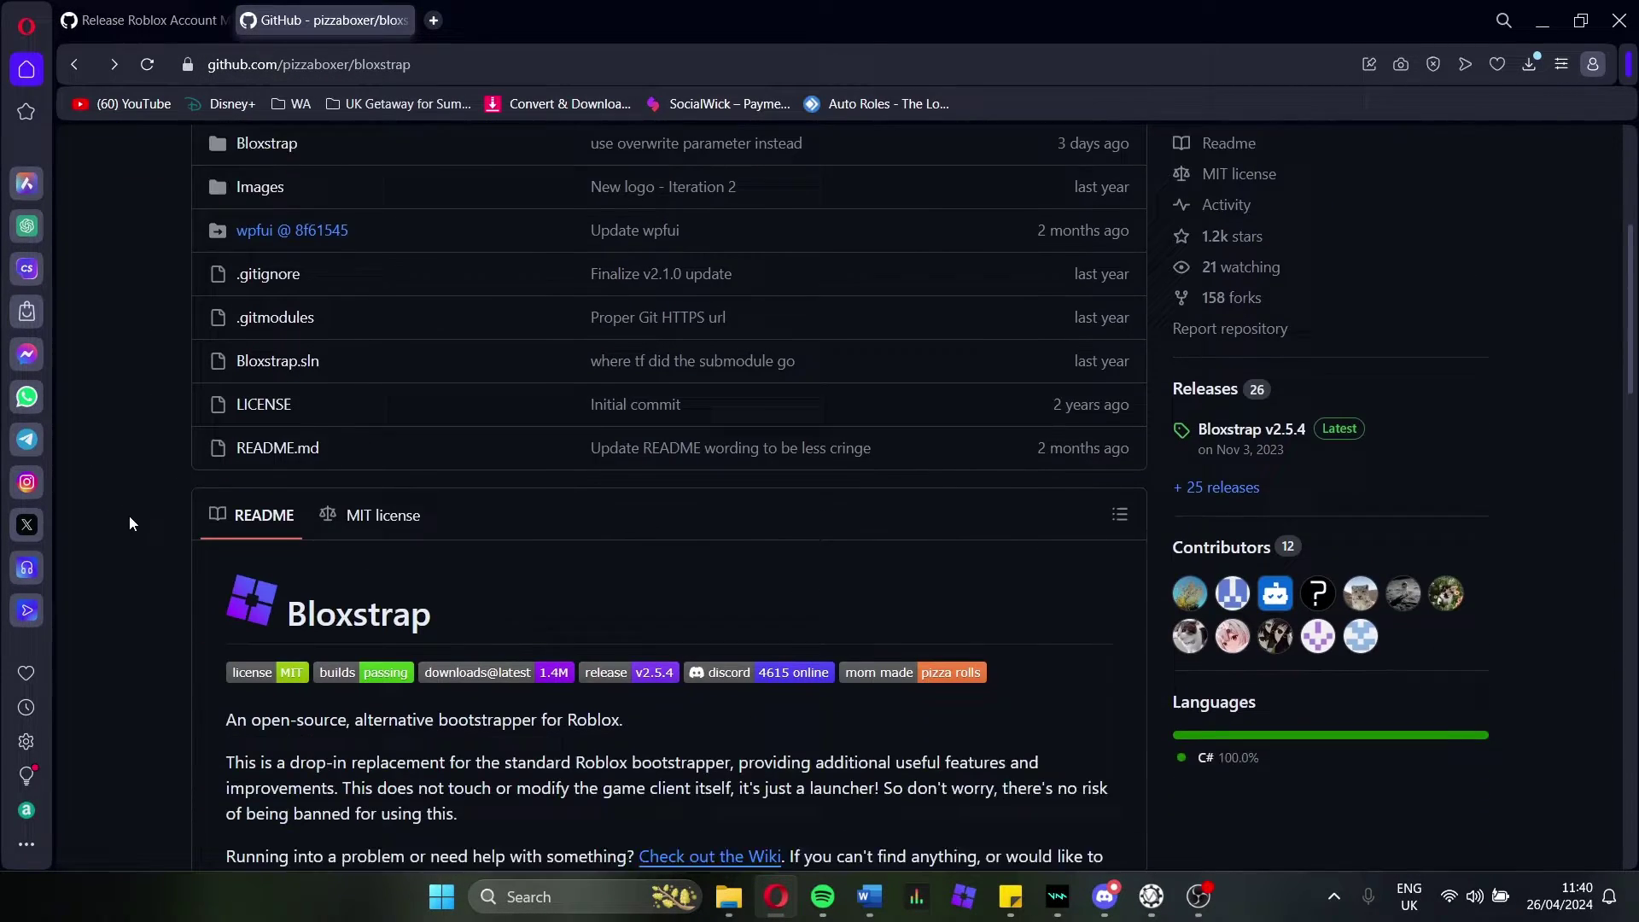
scroll(129, 525, down, 3)
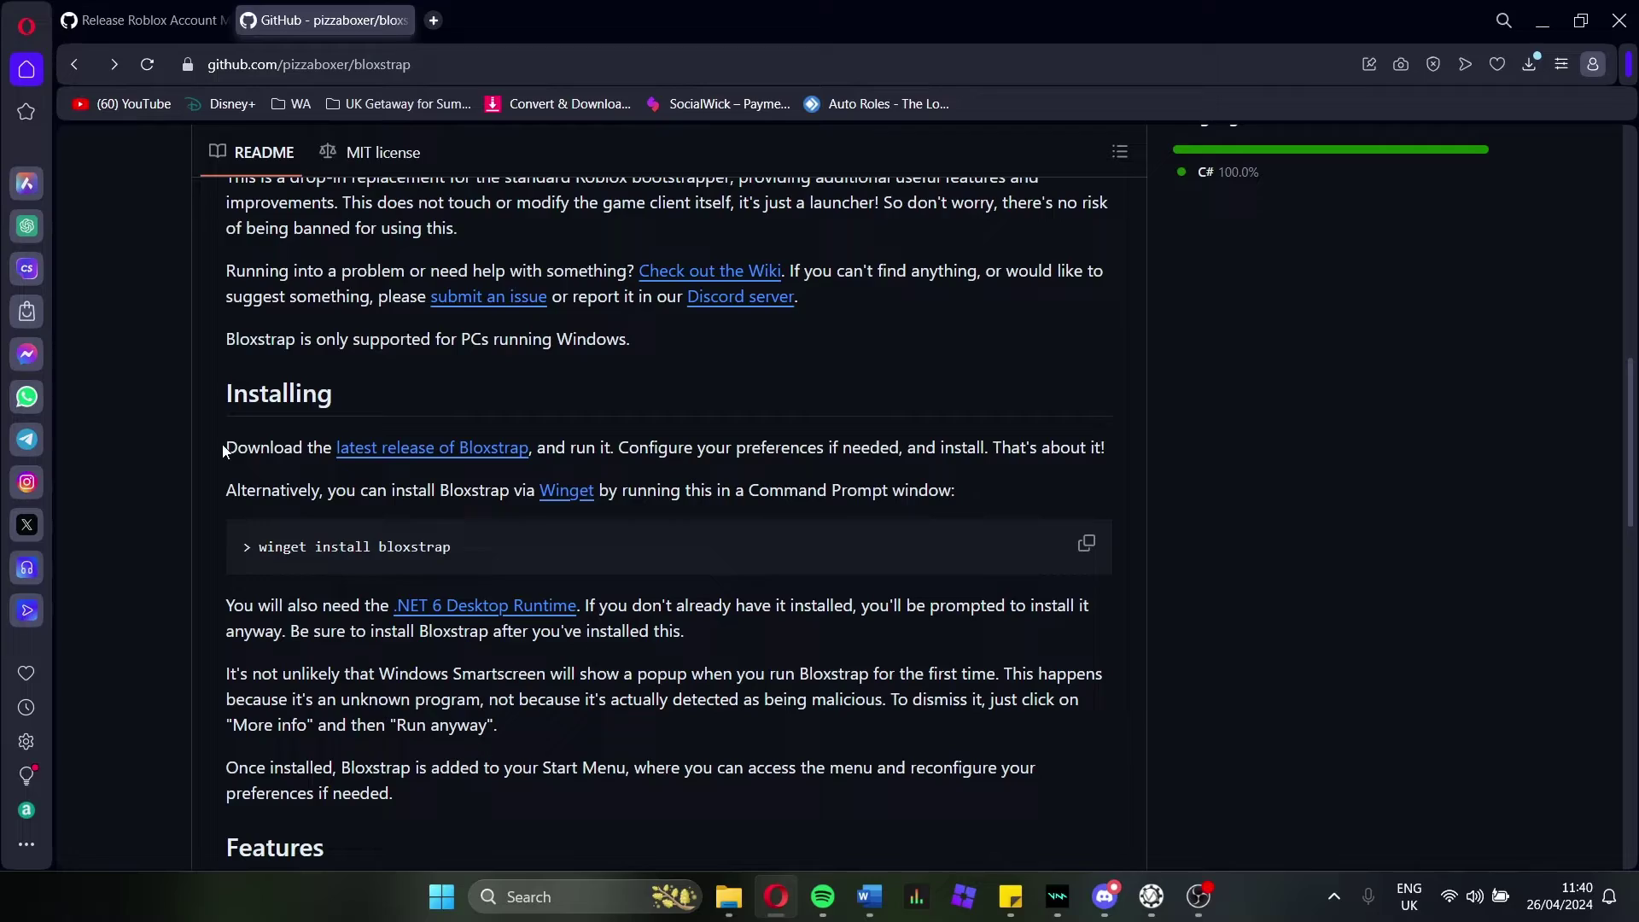
drag(223, 451, 529, 440)
click(508, 452)
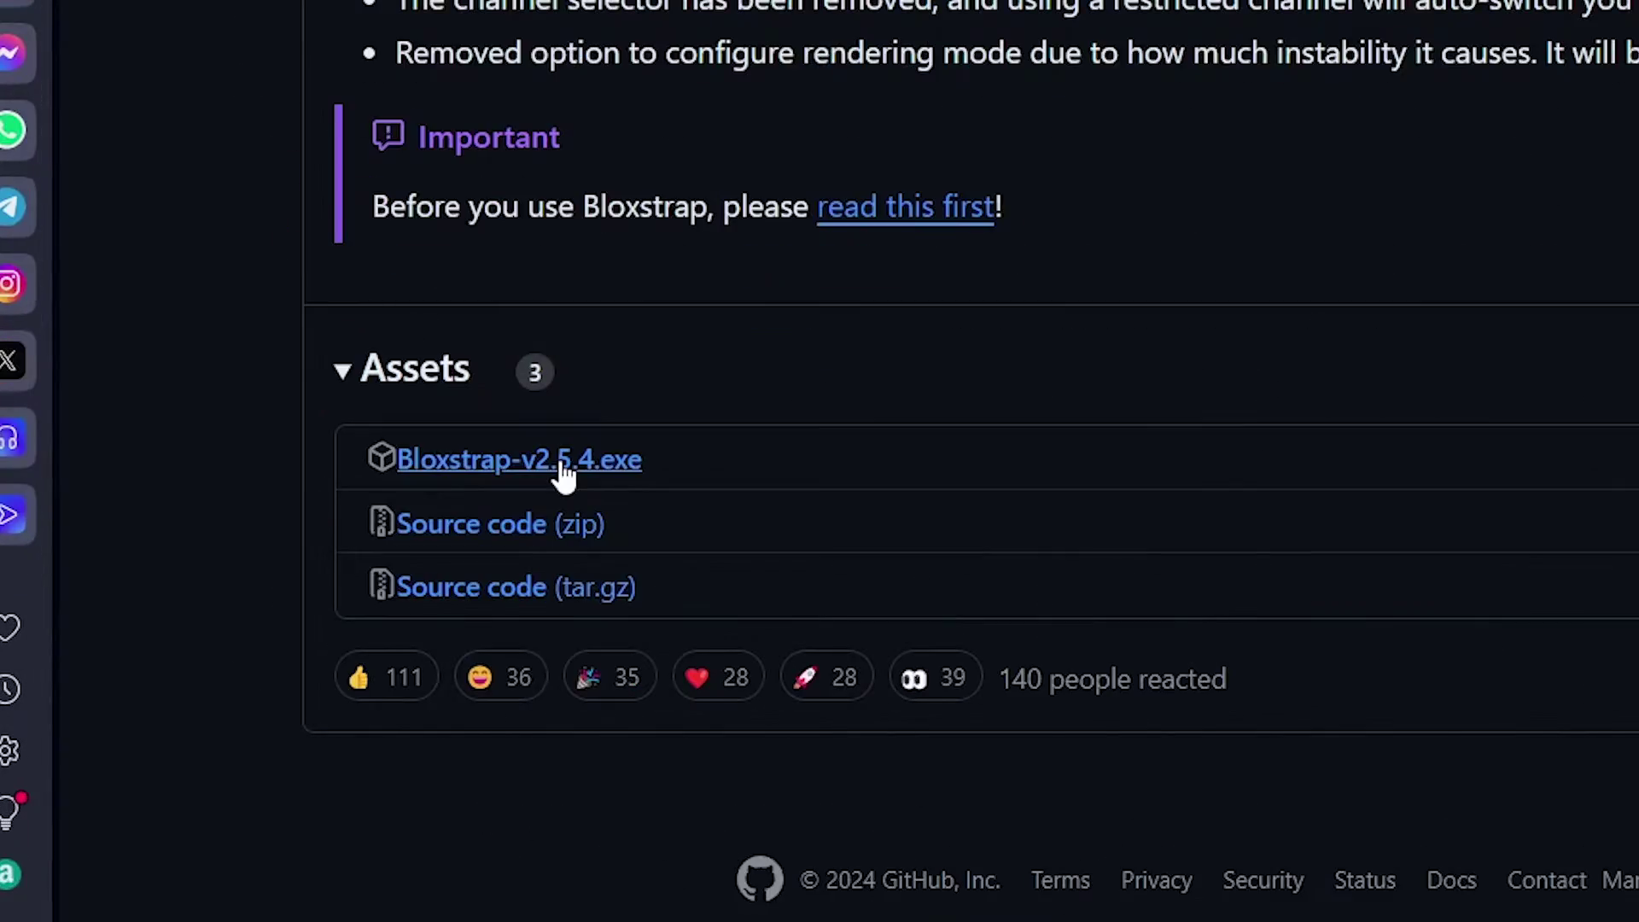
click(519, 459)
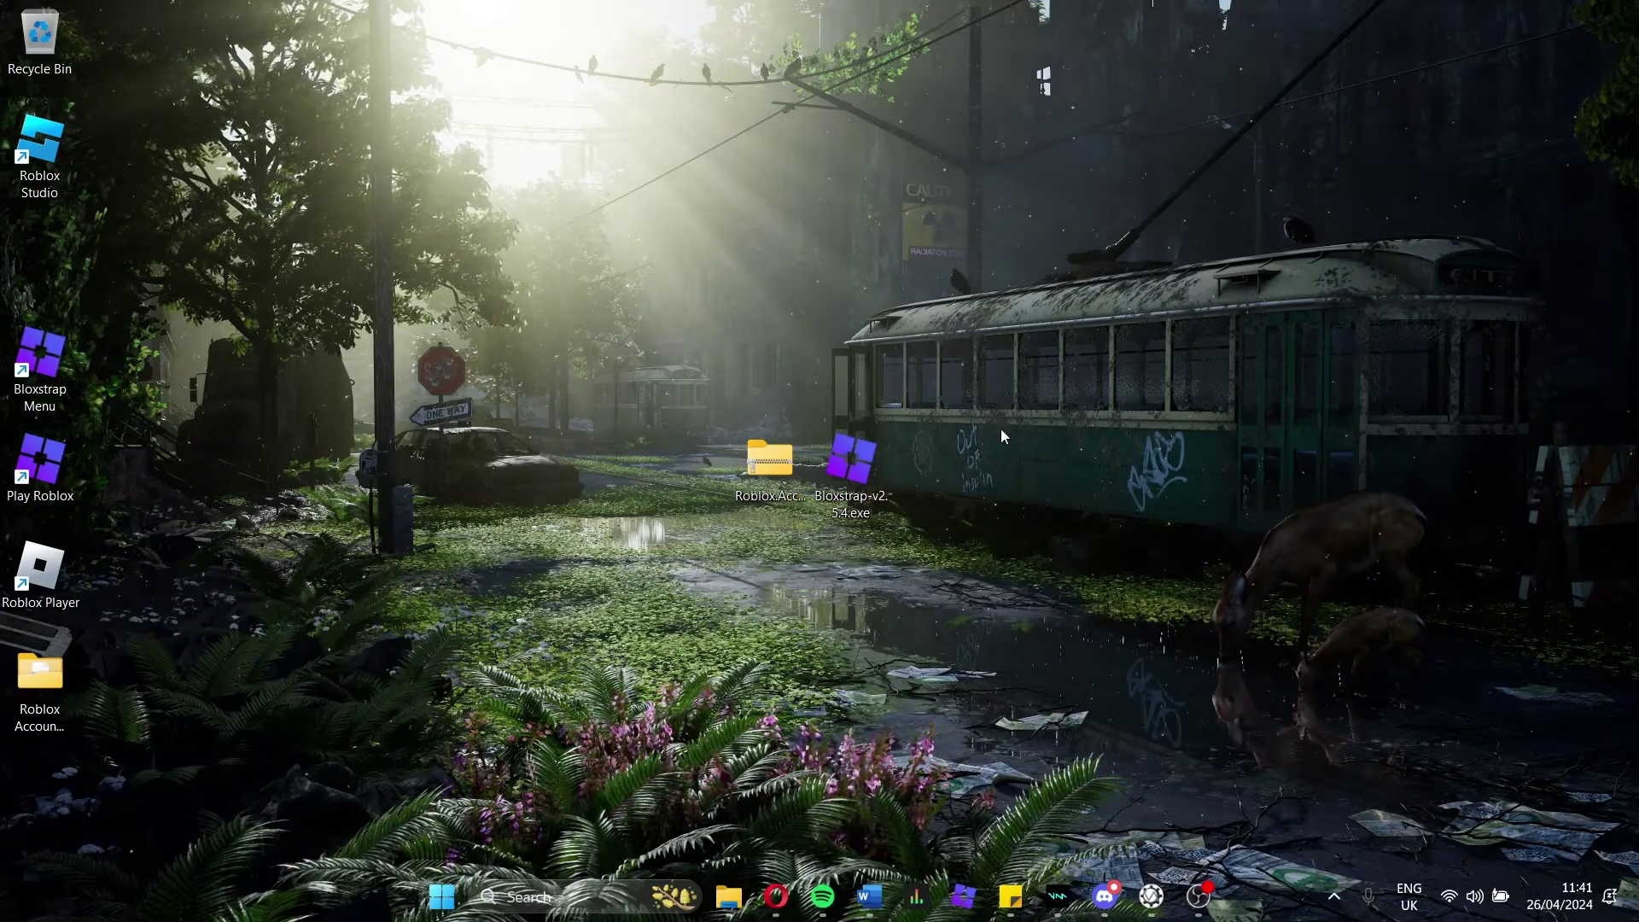
Step: Extract the Roblox Account Manager 3.7.1 zip to a desktop folder, then run Bloxstrap-v2.5.4.exe
drag(1036, 402, 683, 535)
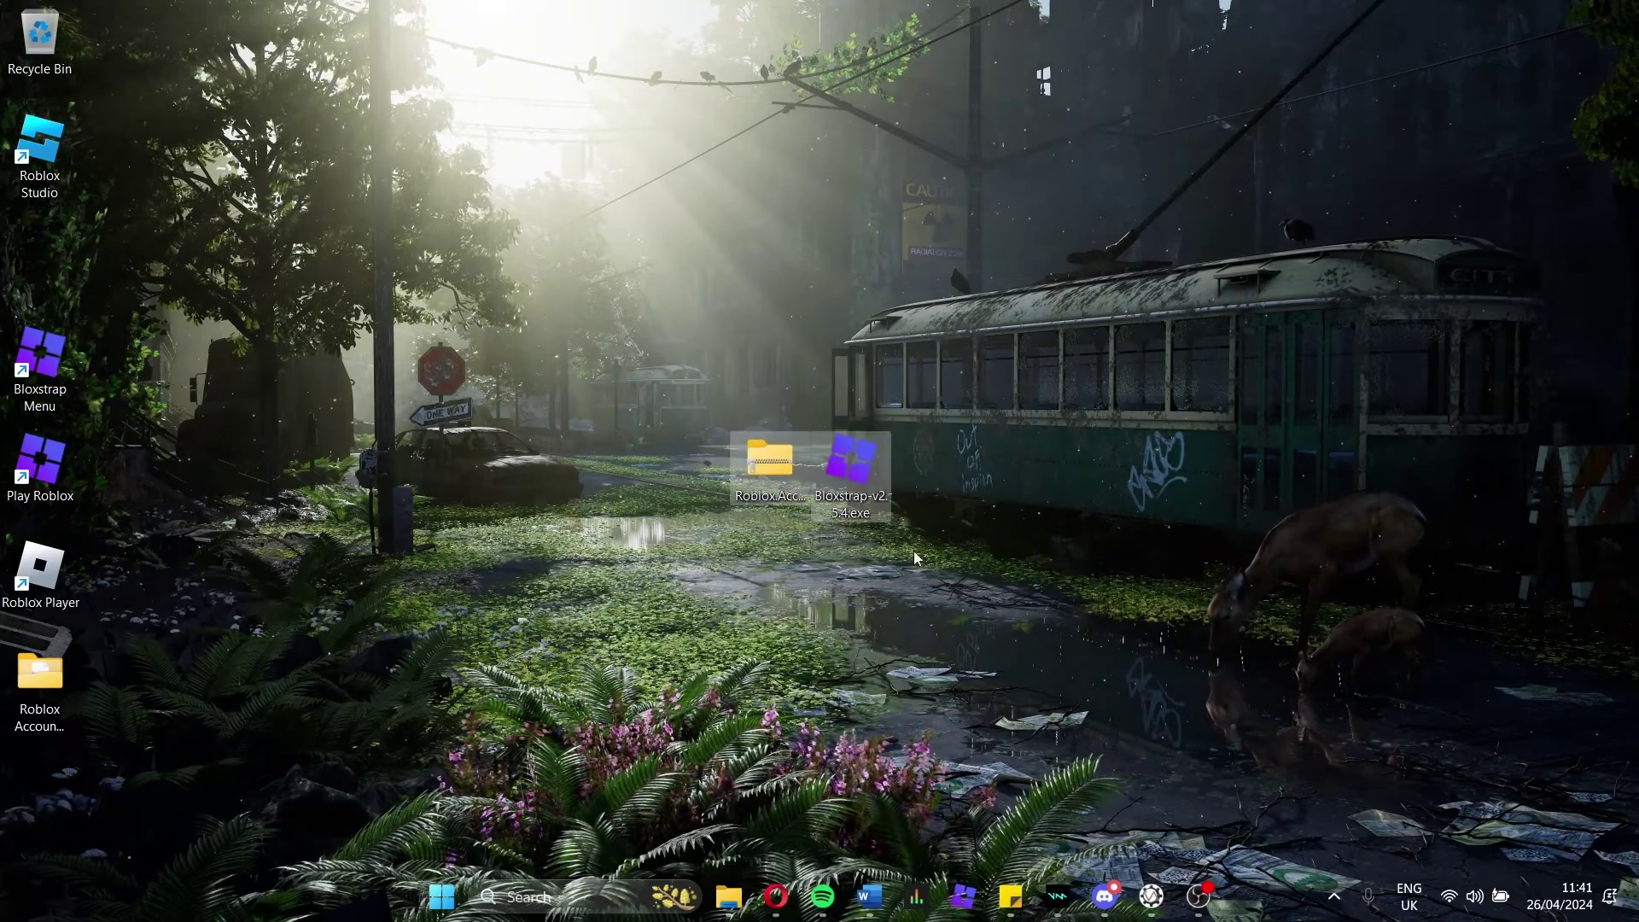
click(1026, 509)
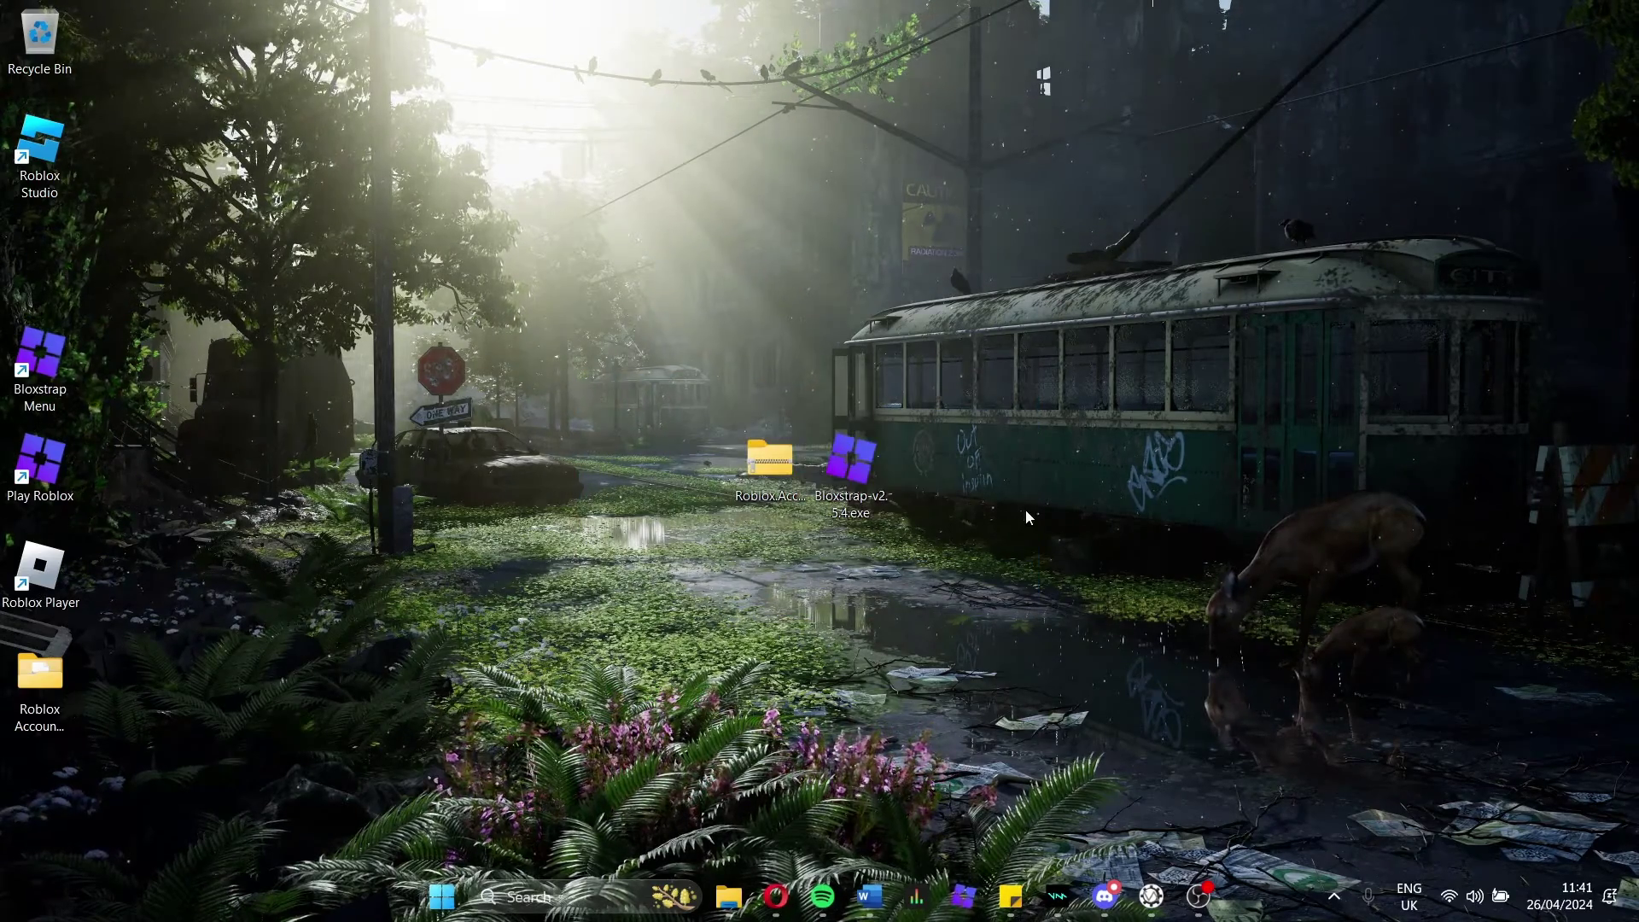
right_click(777, 484)
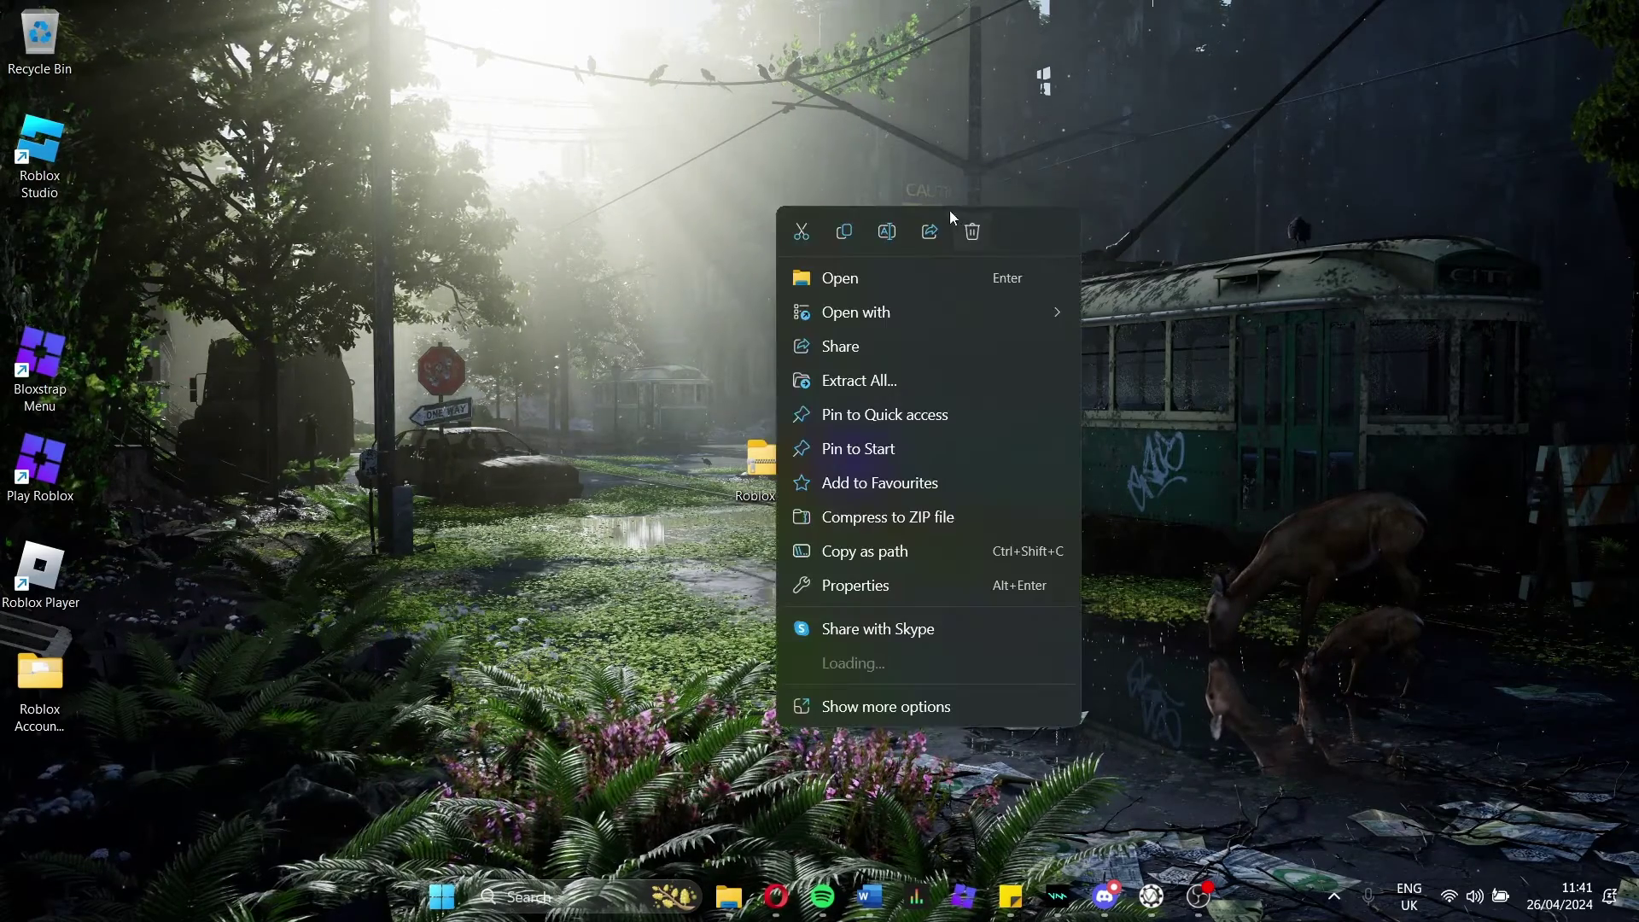
click(911, 381)
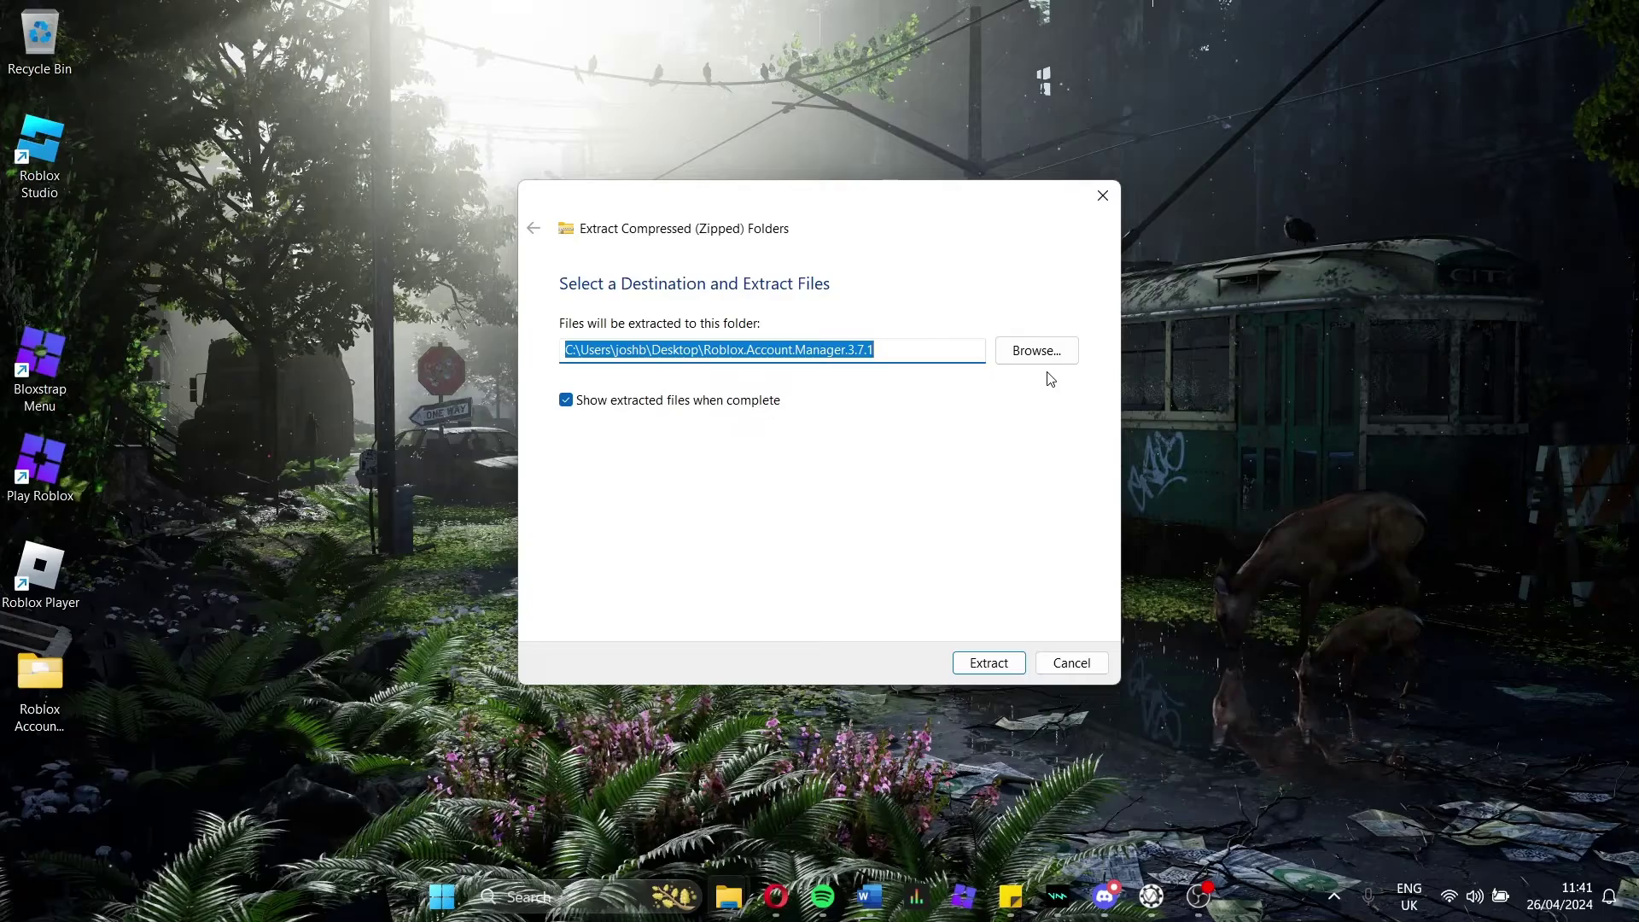
key(Return)
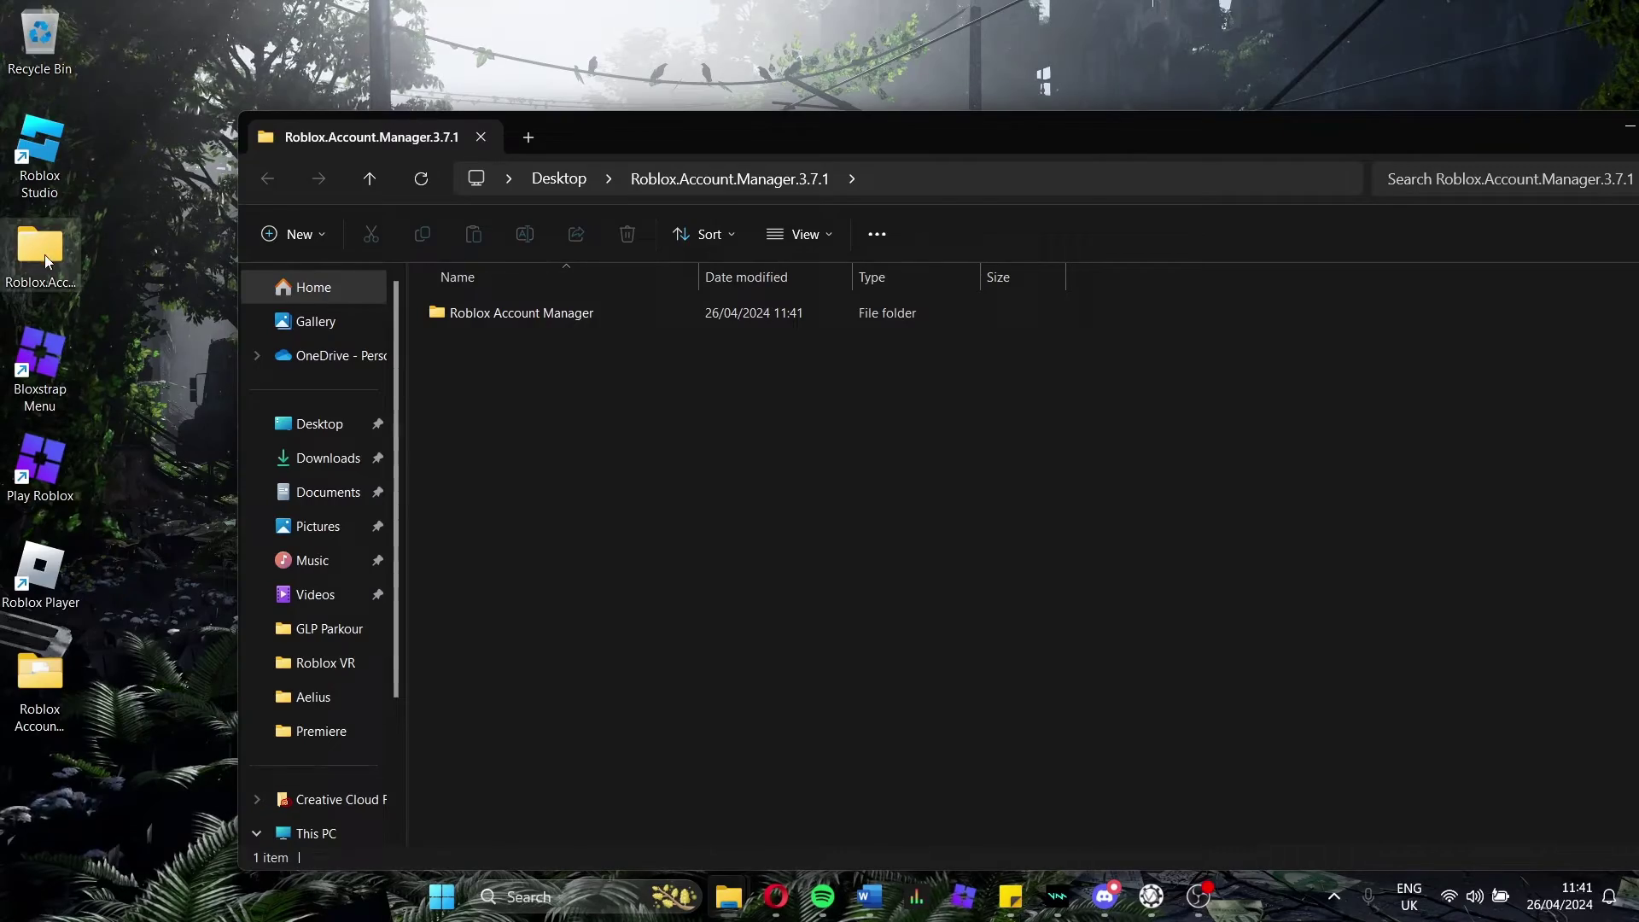
double_click(555, 313)
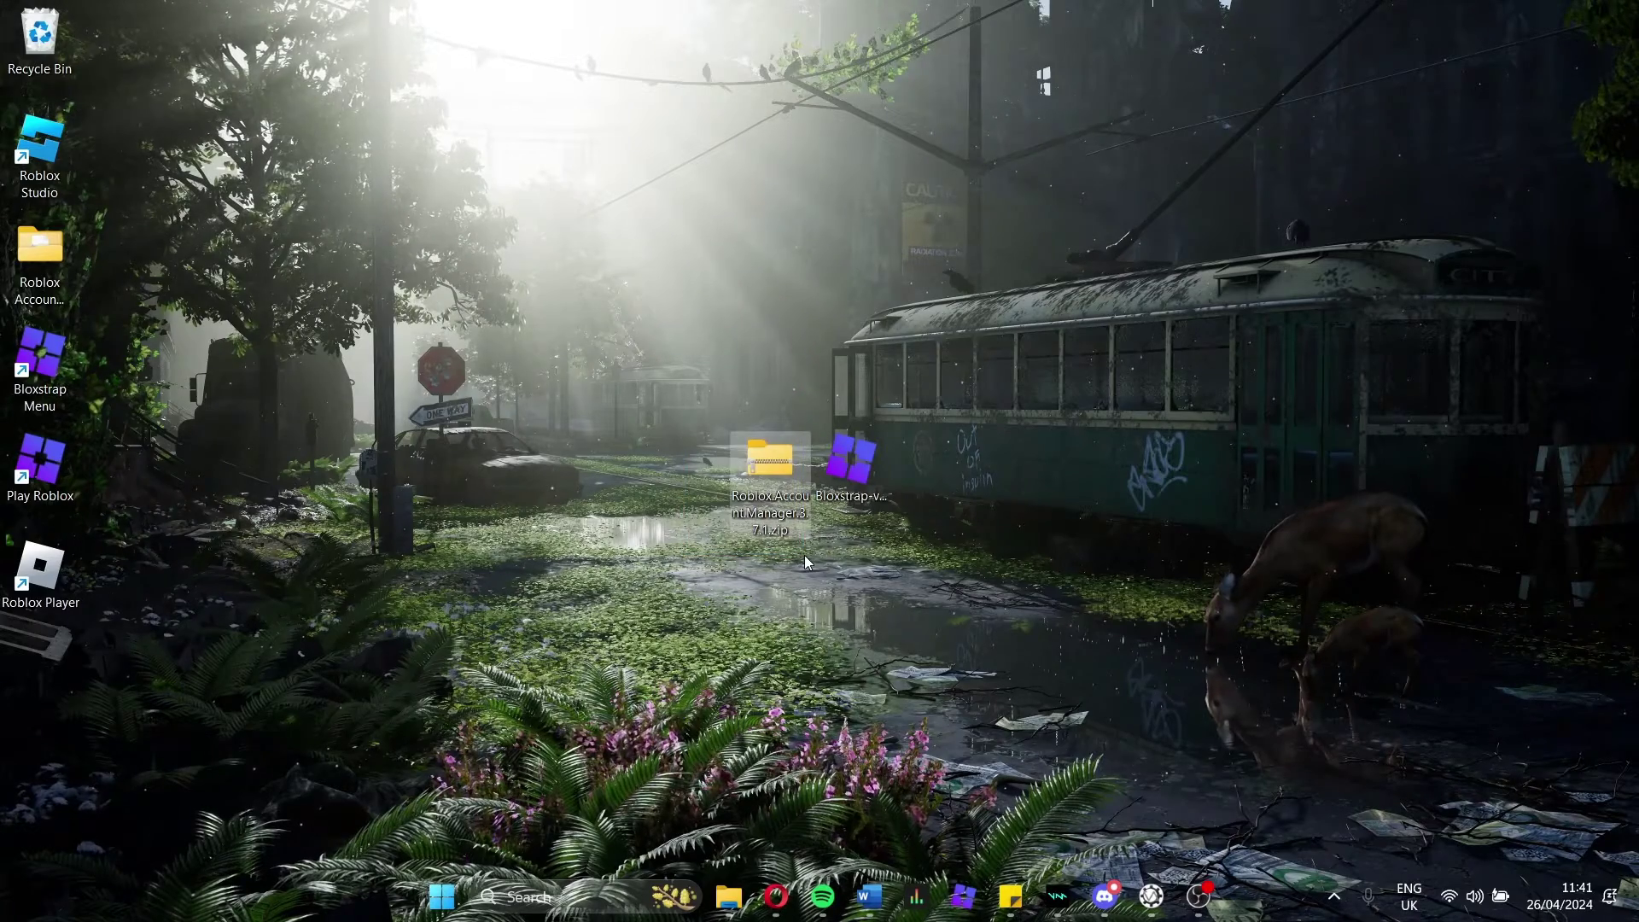
double_click(859, 476)
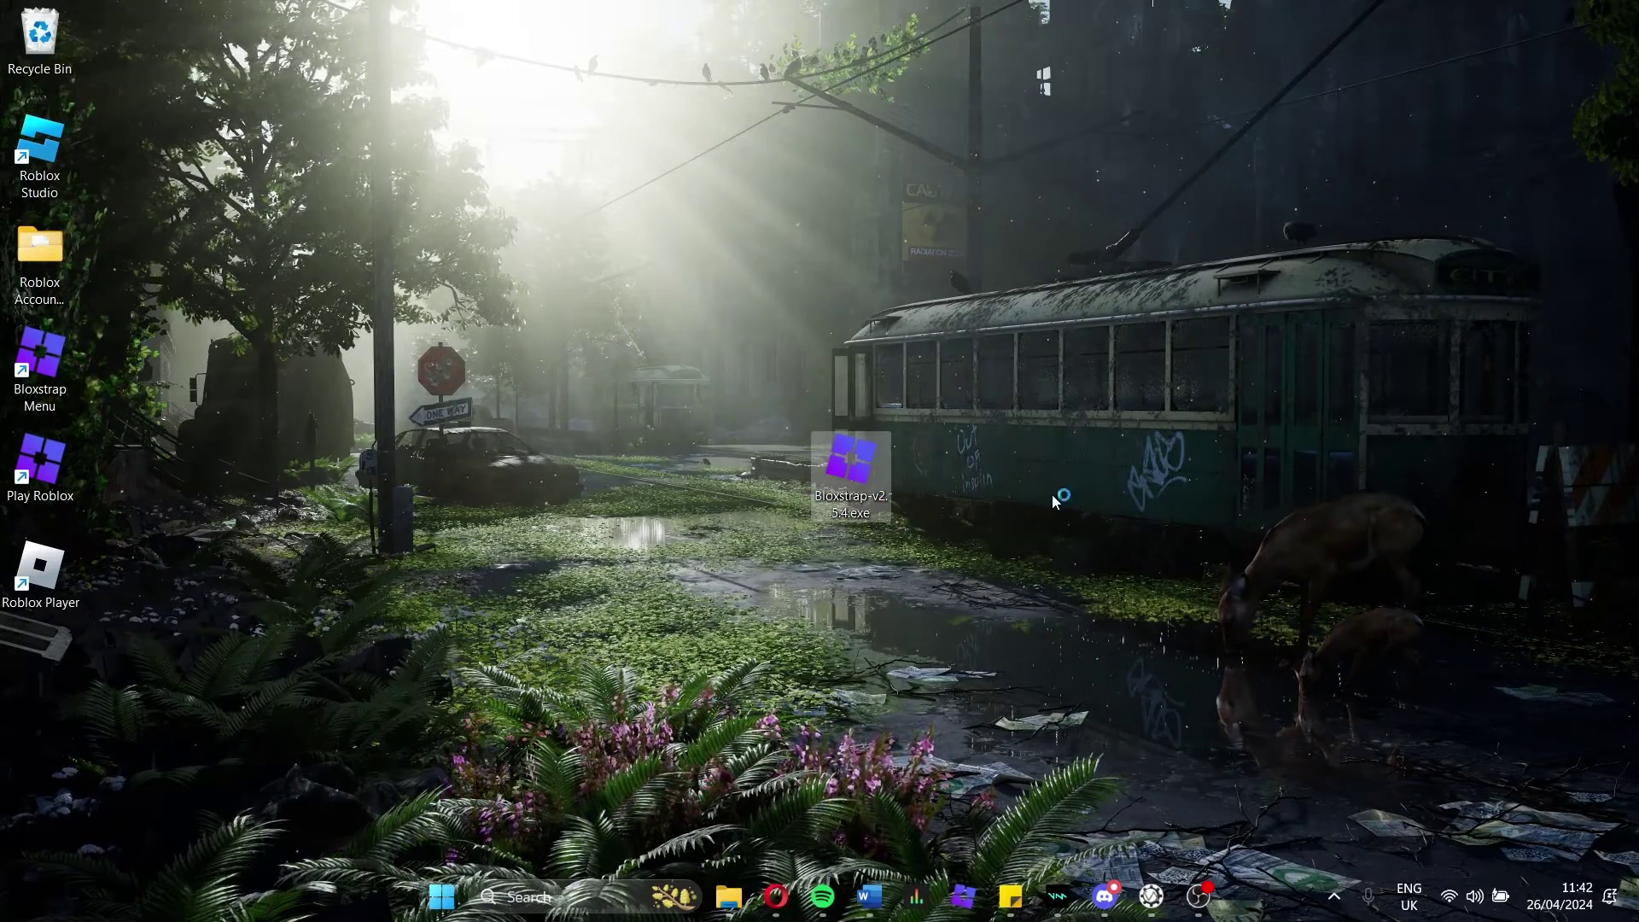
Step: Search Windows for 'bloxstrap' so the Bloxstrap Menu app shows as best match
drag(1091, 292, 822, 612)
click(1073, 580)
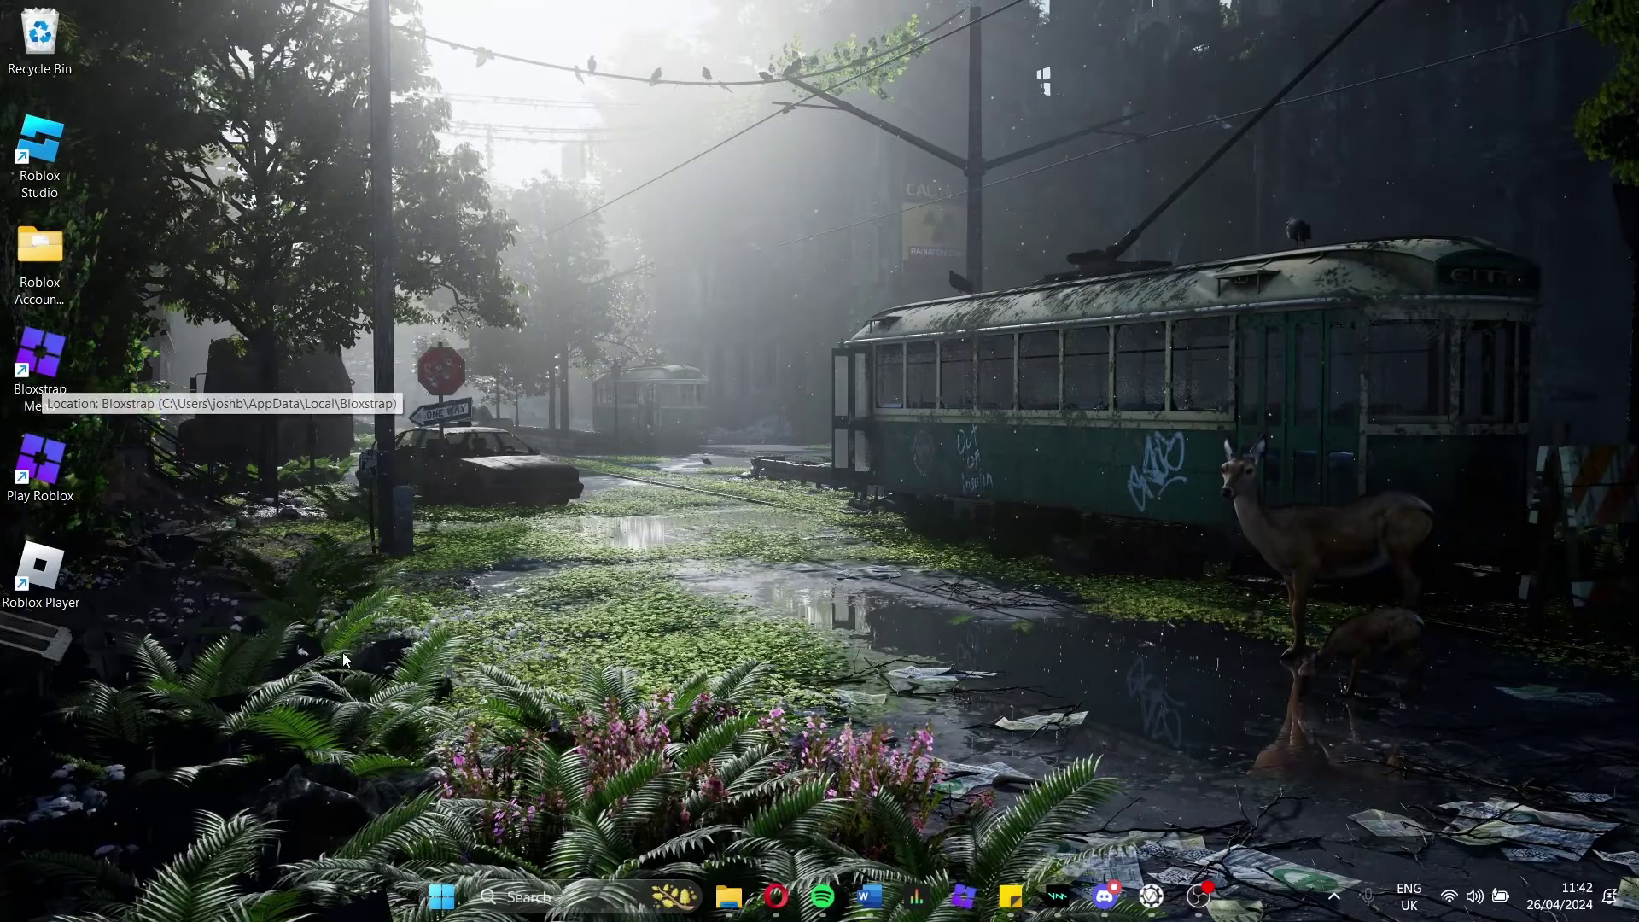
click(563, 897)
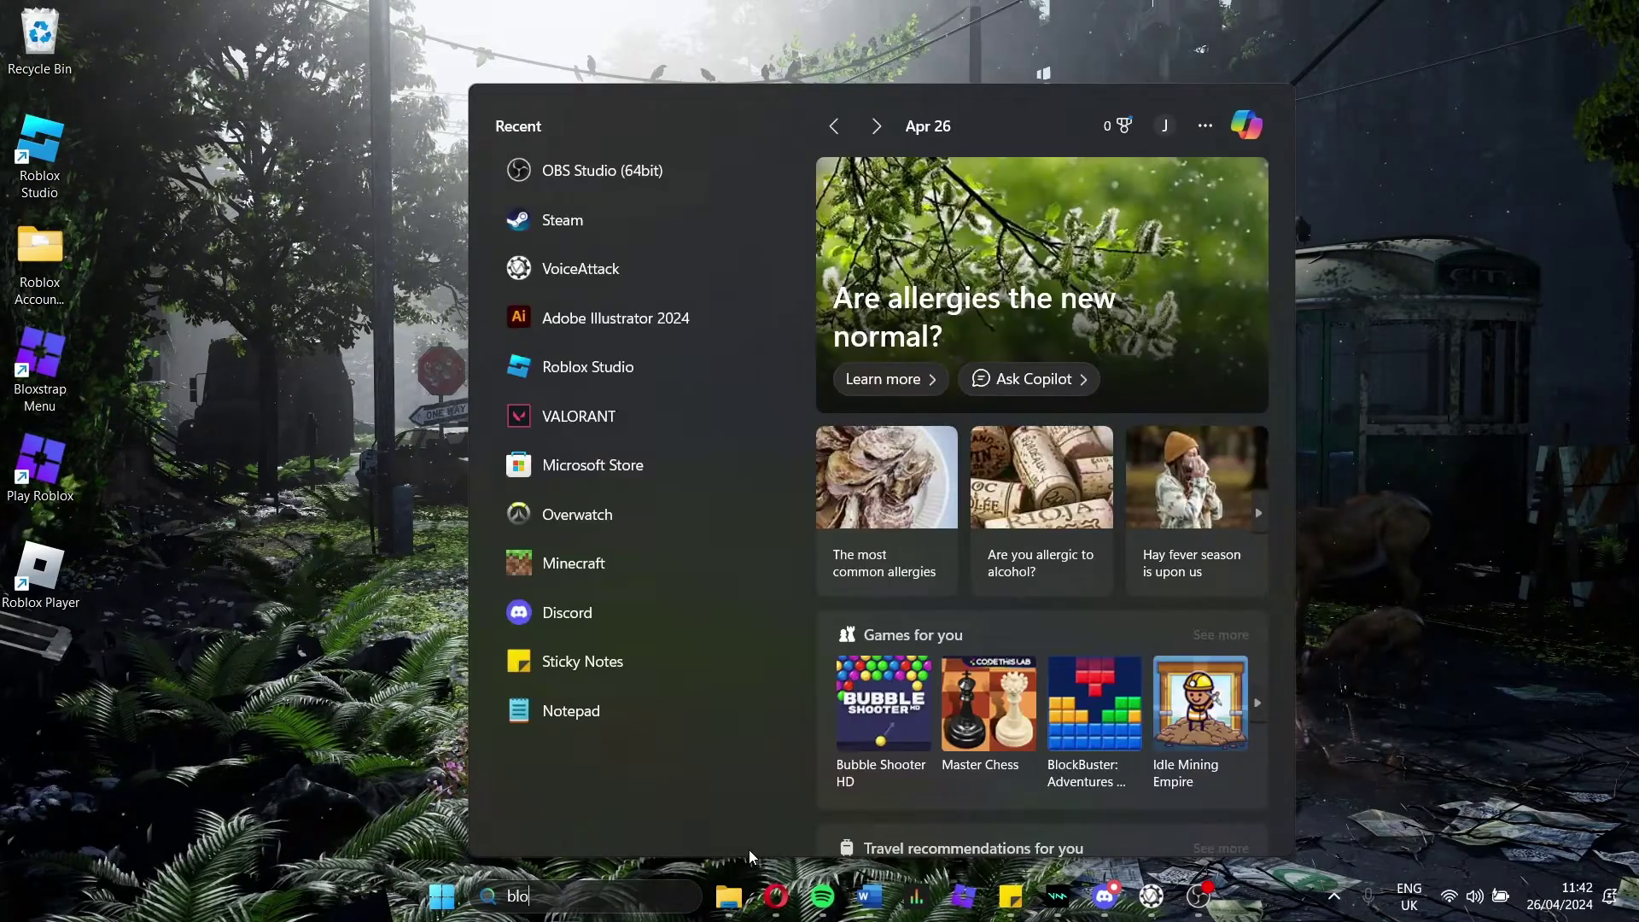
text(bloxstrap)
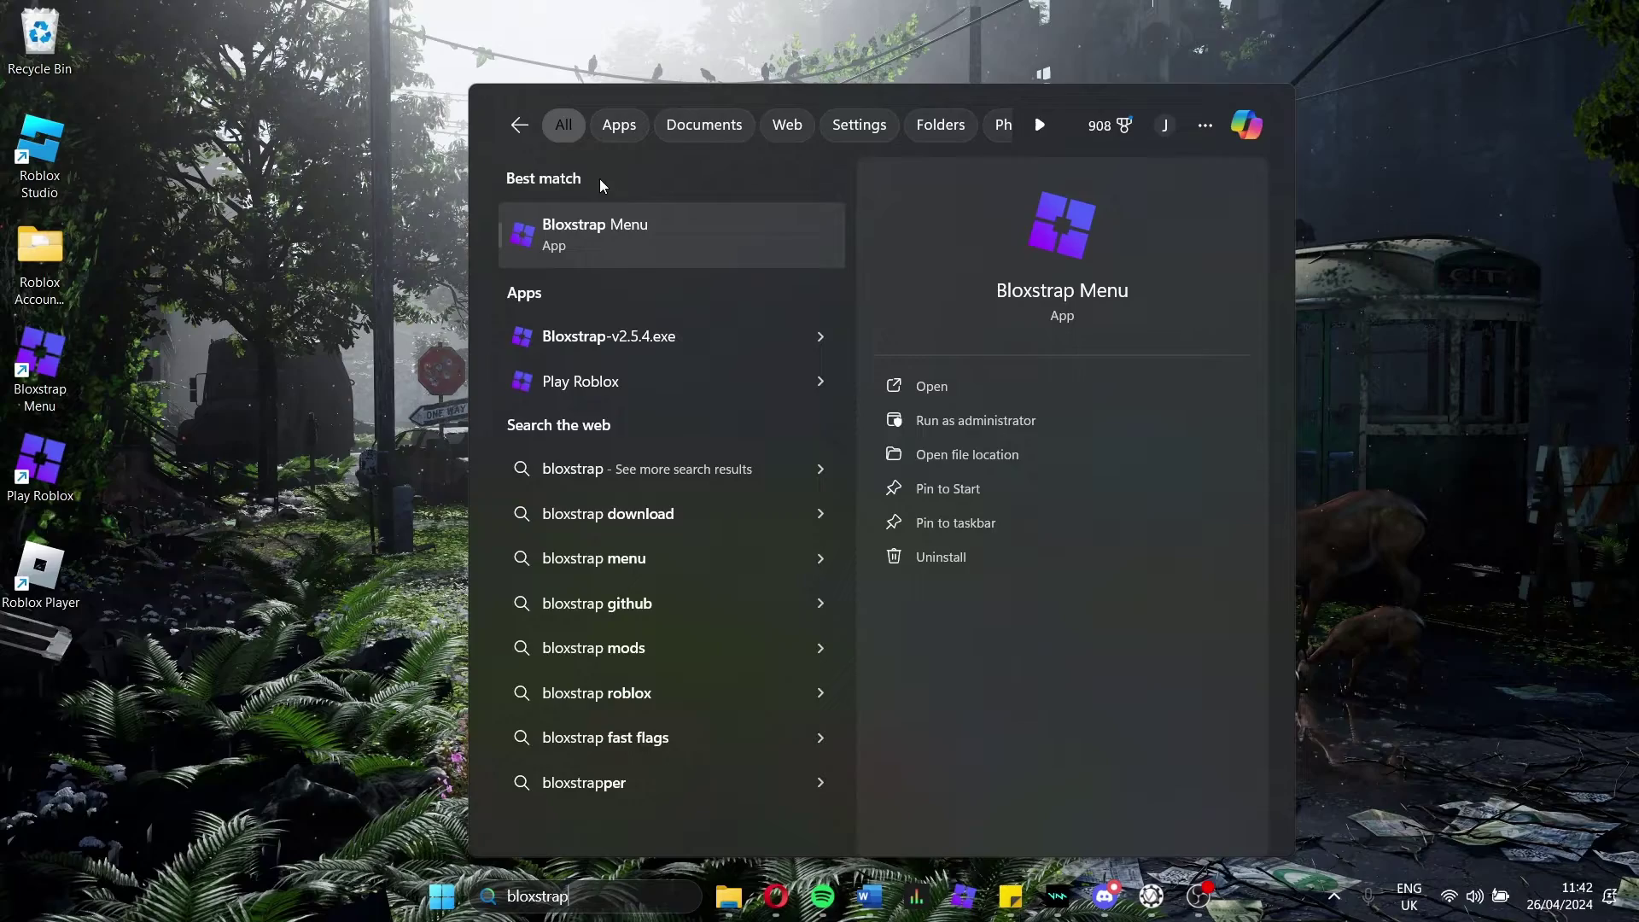
Step: In the maximized Bloxstrap Menu, change the FastFlags framerate limit from 200 to 10
click(619, 229)
click(1260, 143)
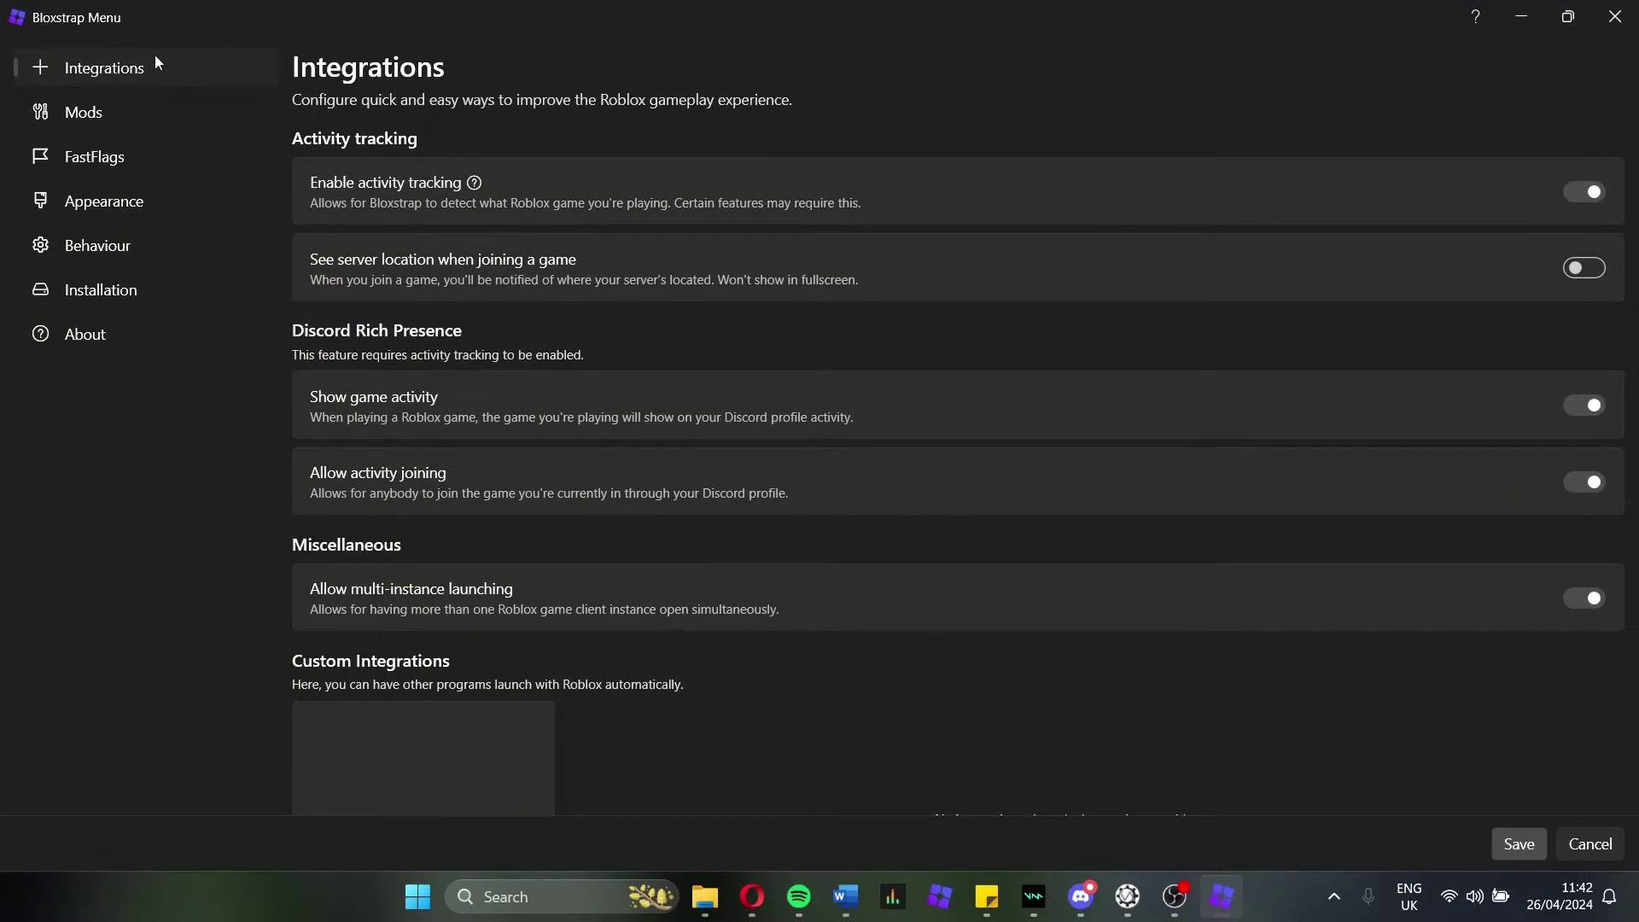
scroll(1045, 376, down, 1)
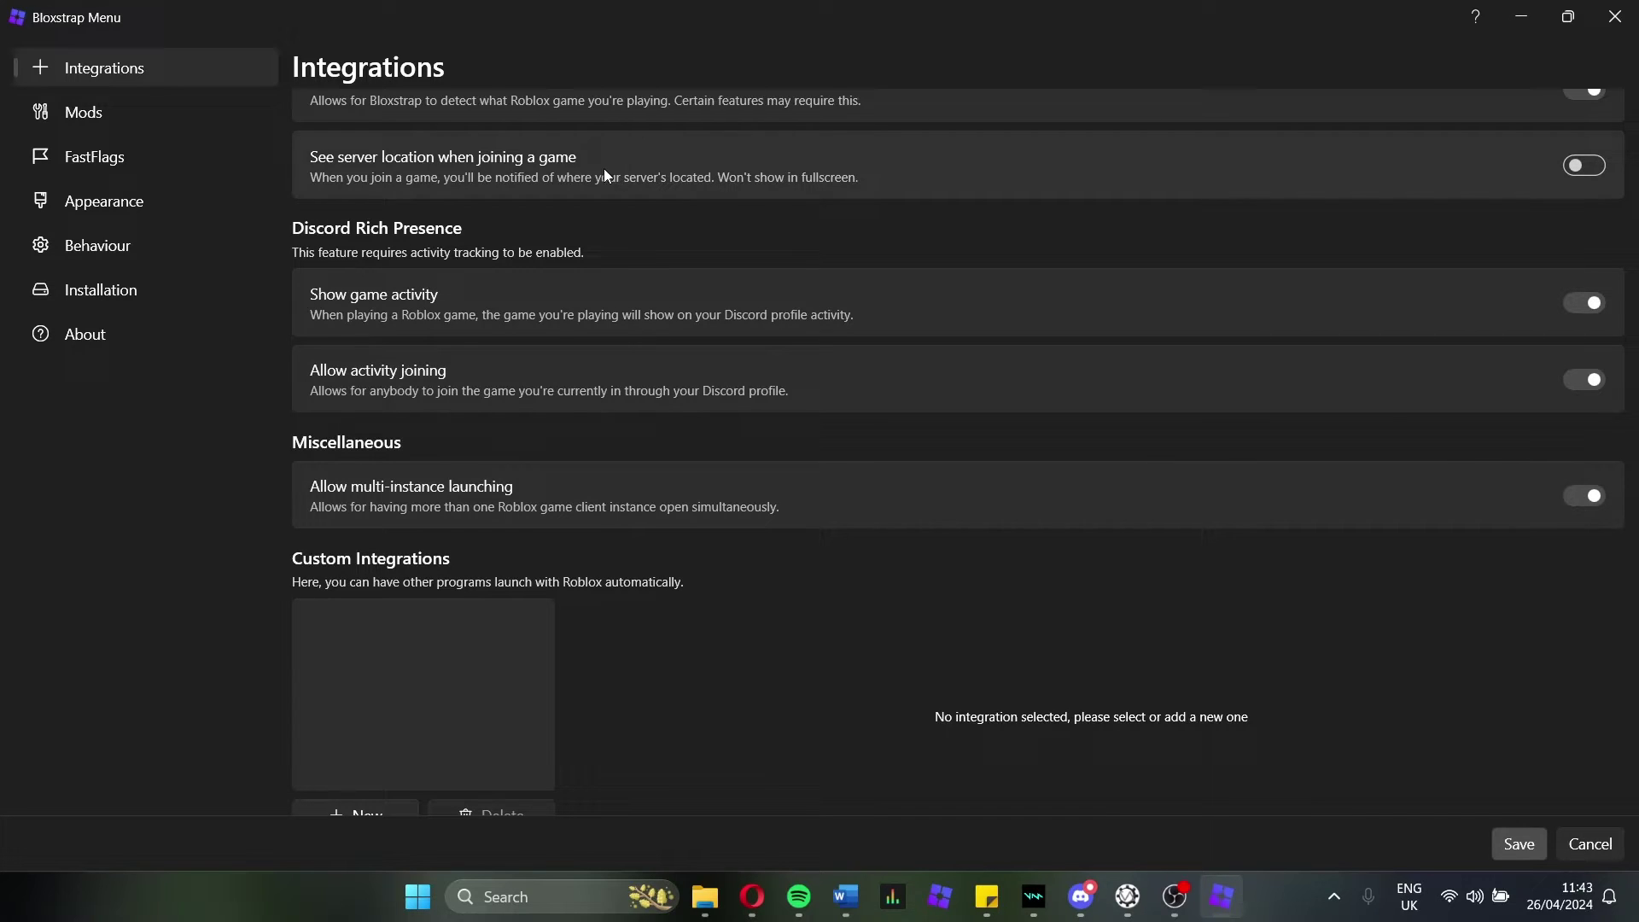
click(169, 157)
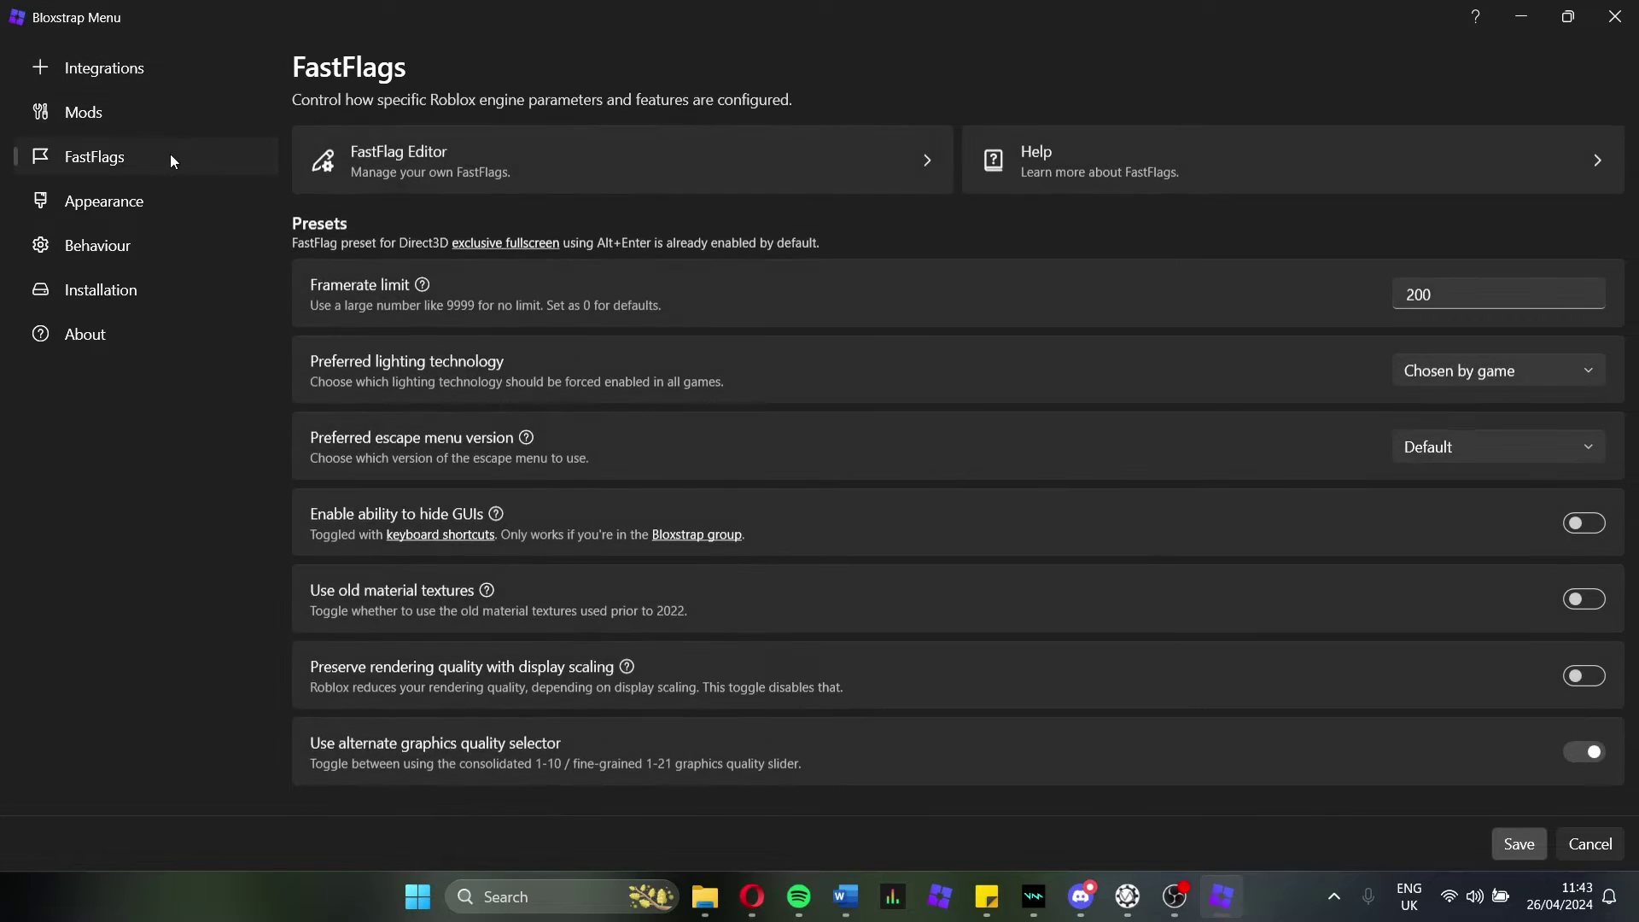
click(1456, 293)
key(BackSpace)
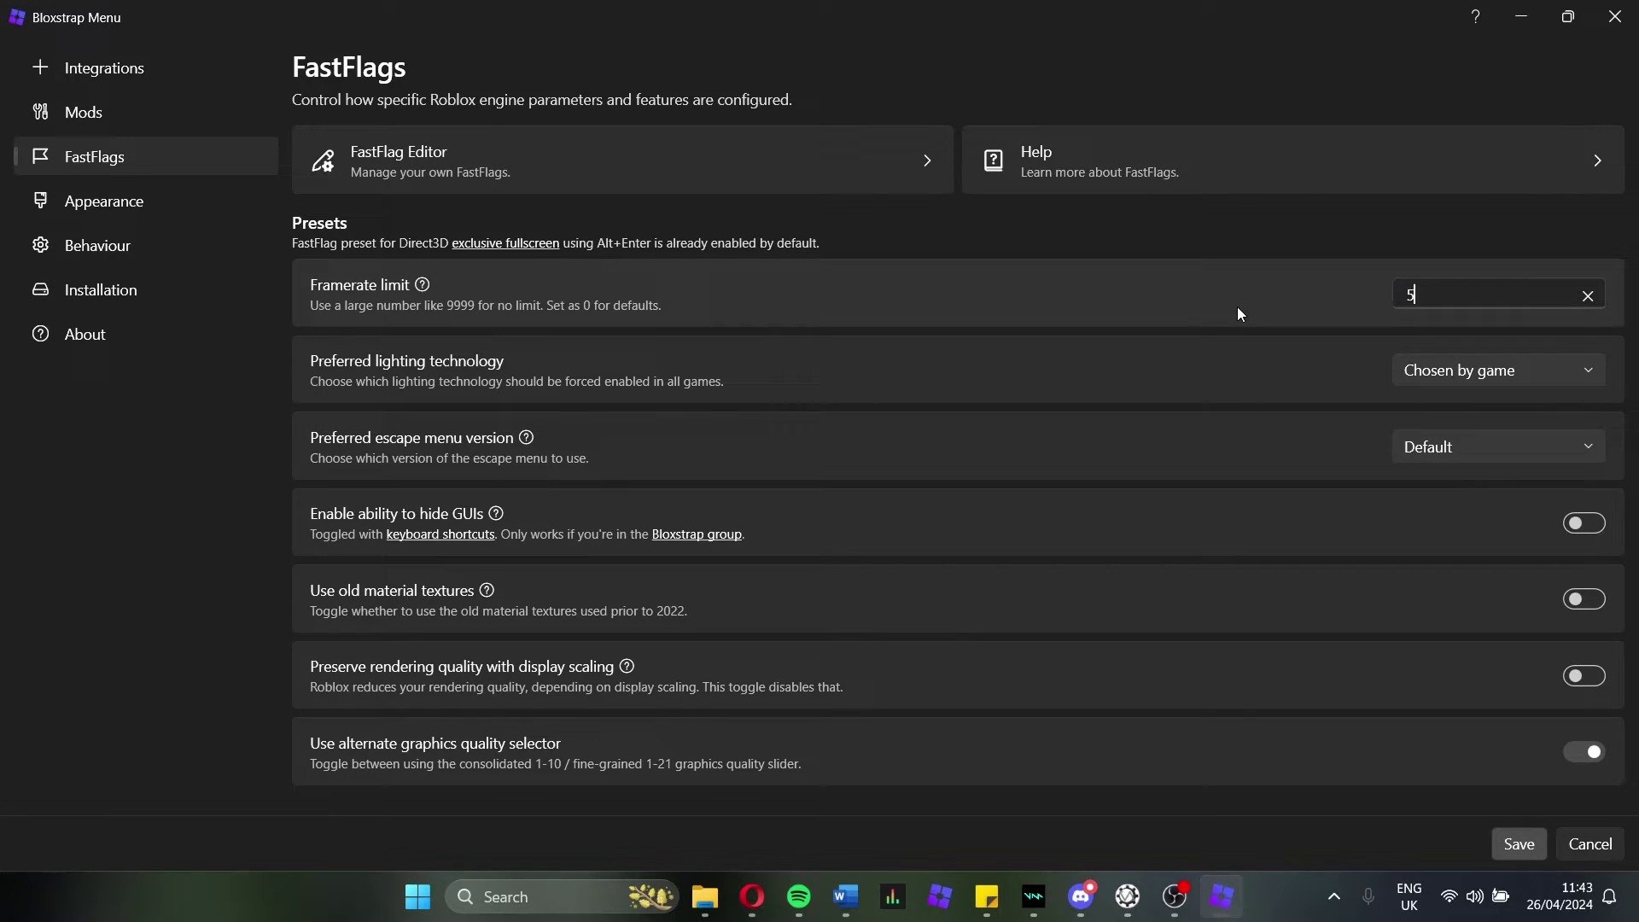
text(10)
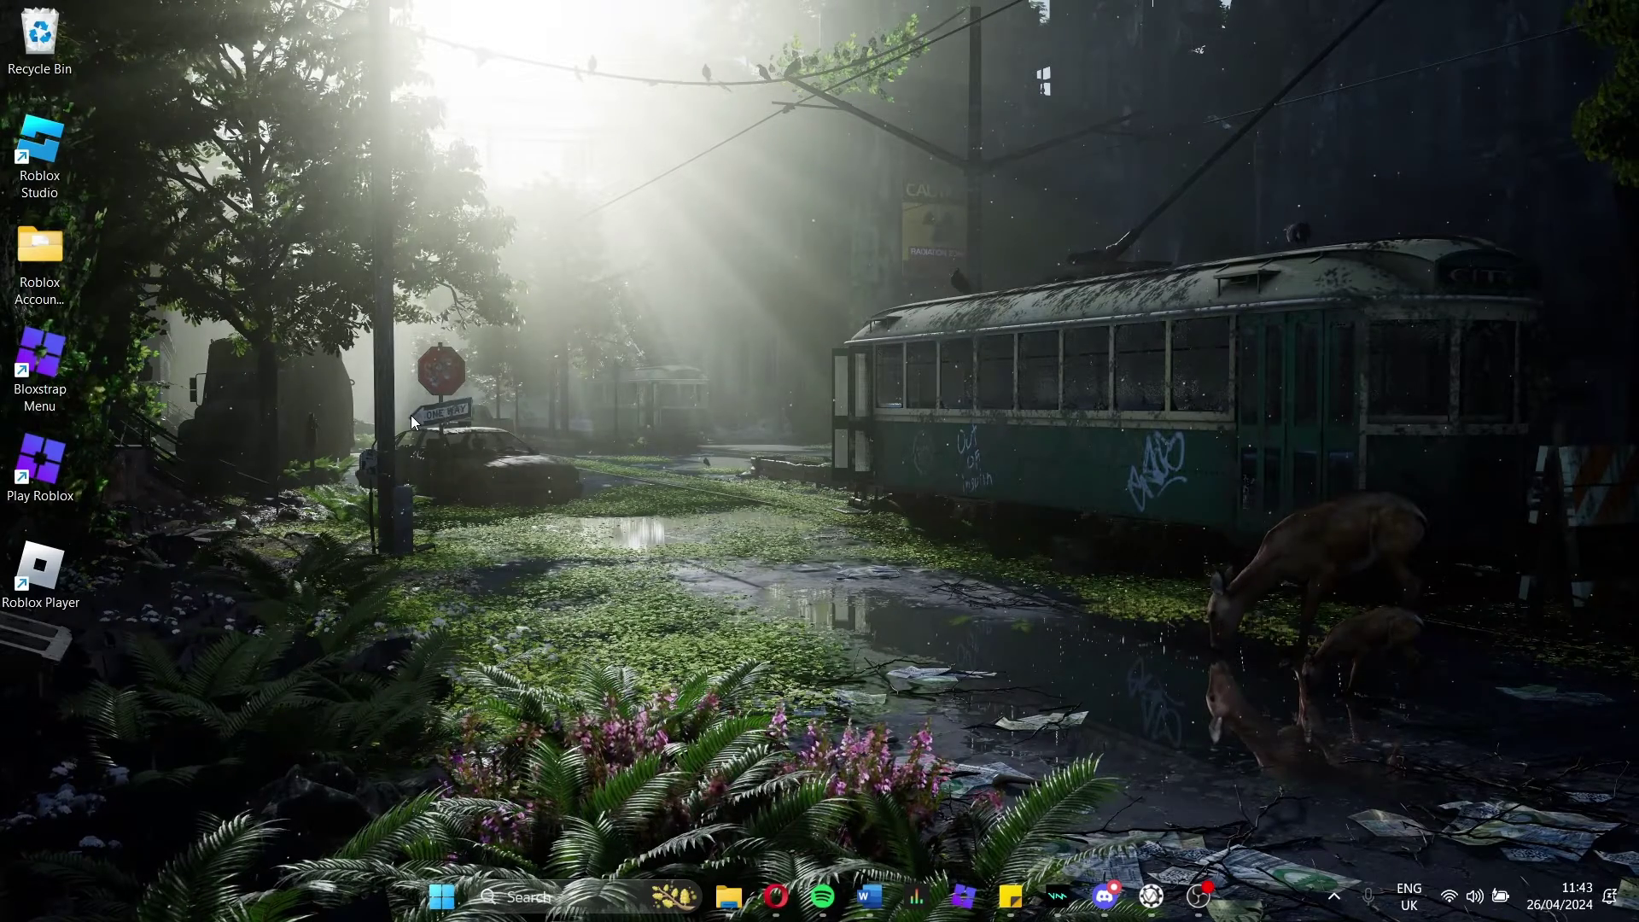
Step: Open the desktop Roblox Account Manager folder and move the Explorer window aside
double_click(39, 260)
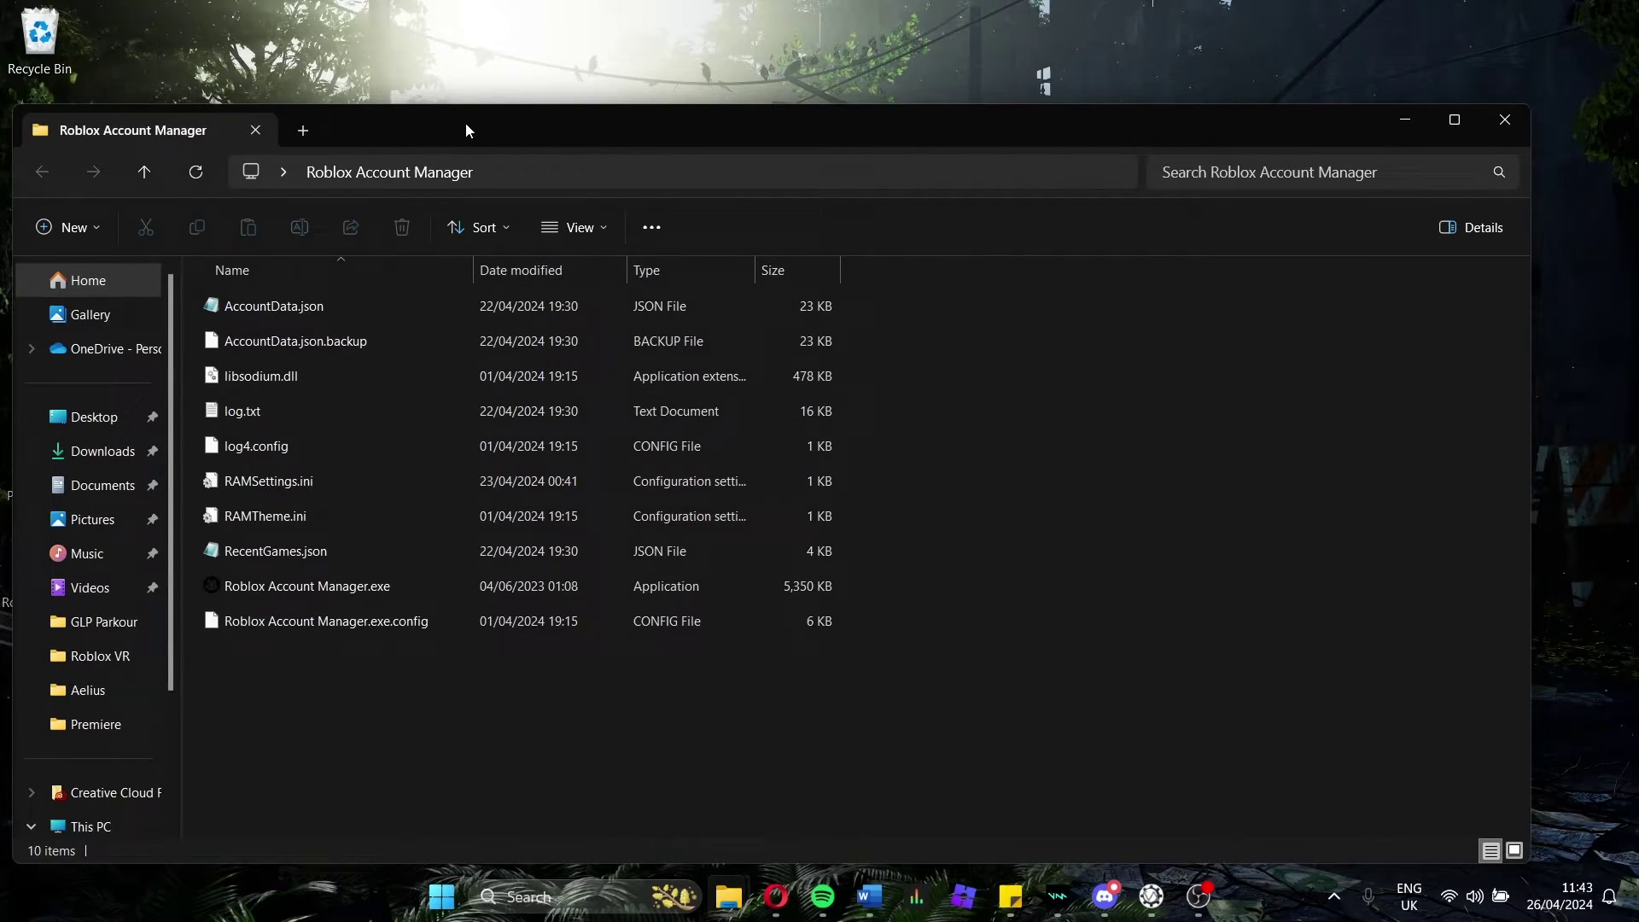
drag(464, 123, 690, 97)
mouse_move(1082, 638)
mouse_down()
mouse_move(1040, 620)
mouse_move(1101, 530)
mouse_move(883, 401)
mouse_move(854, 283)
mouse_up()
click(1201, 366)
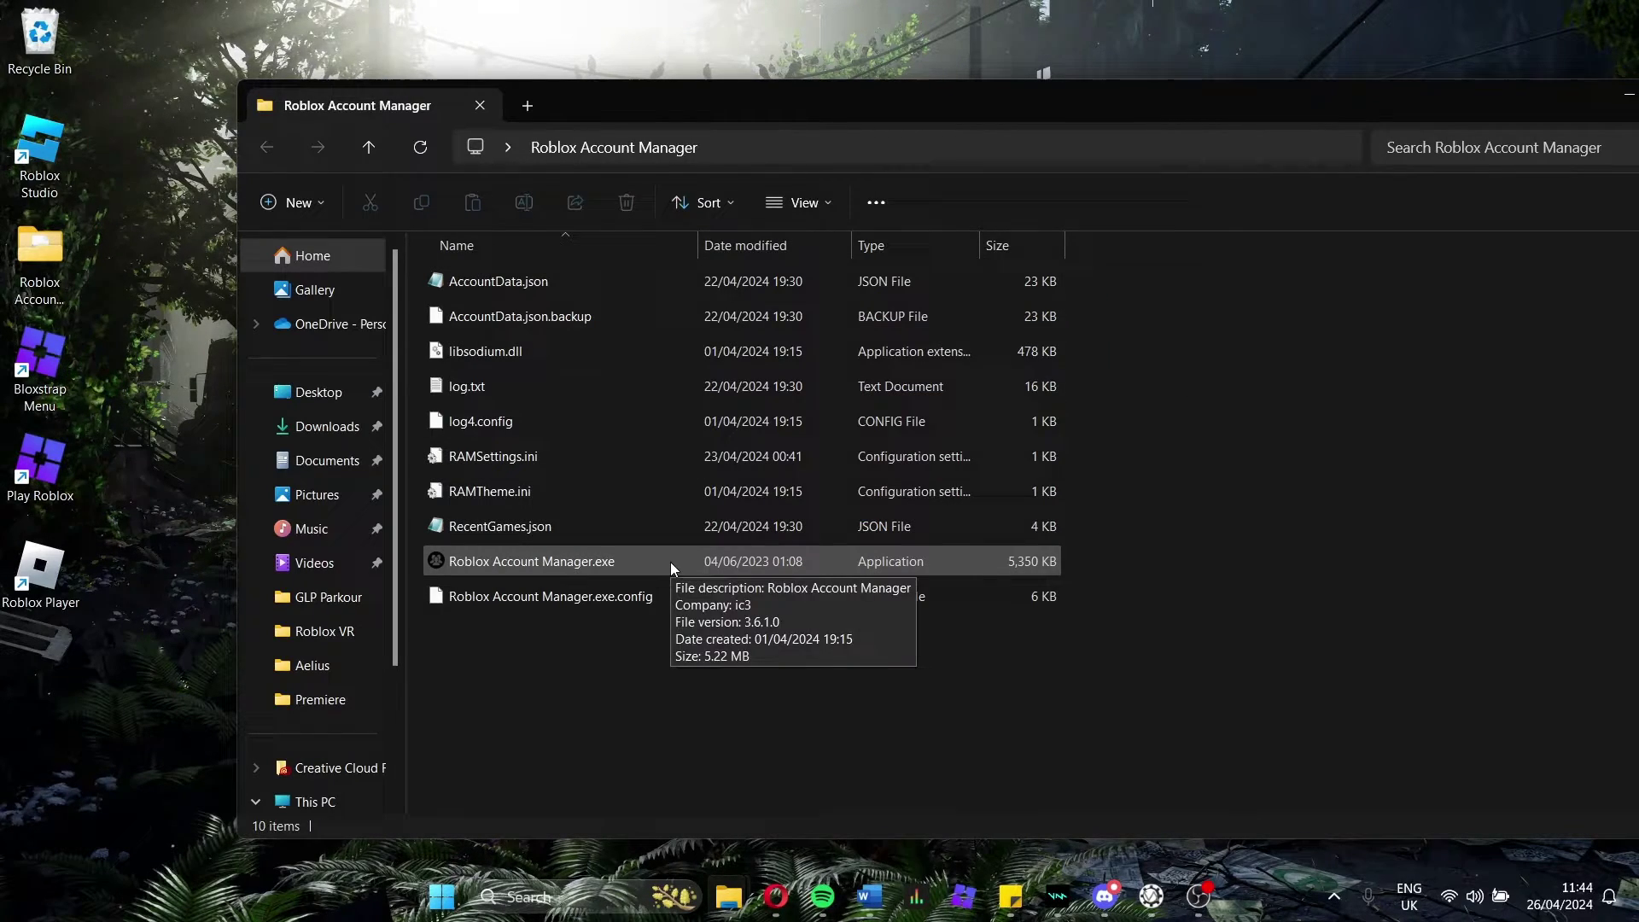
Step: Run Roblox Account Manager.exe and get past the password prompt to the accounts list
double_click(643, 564)
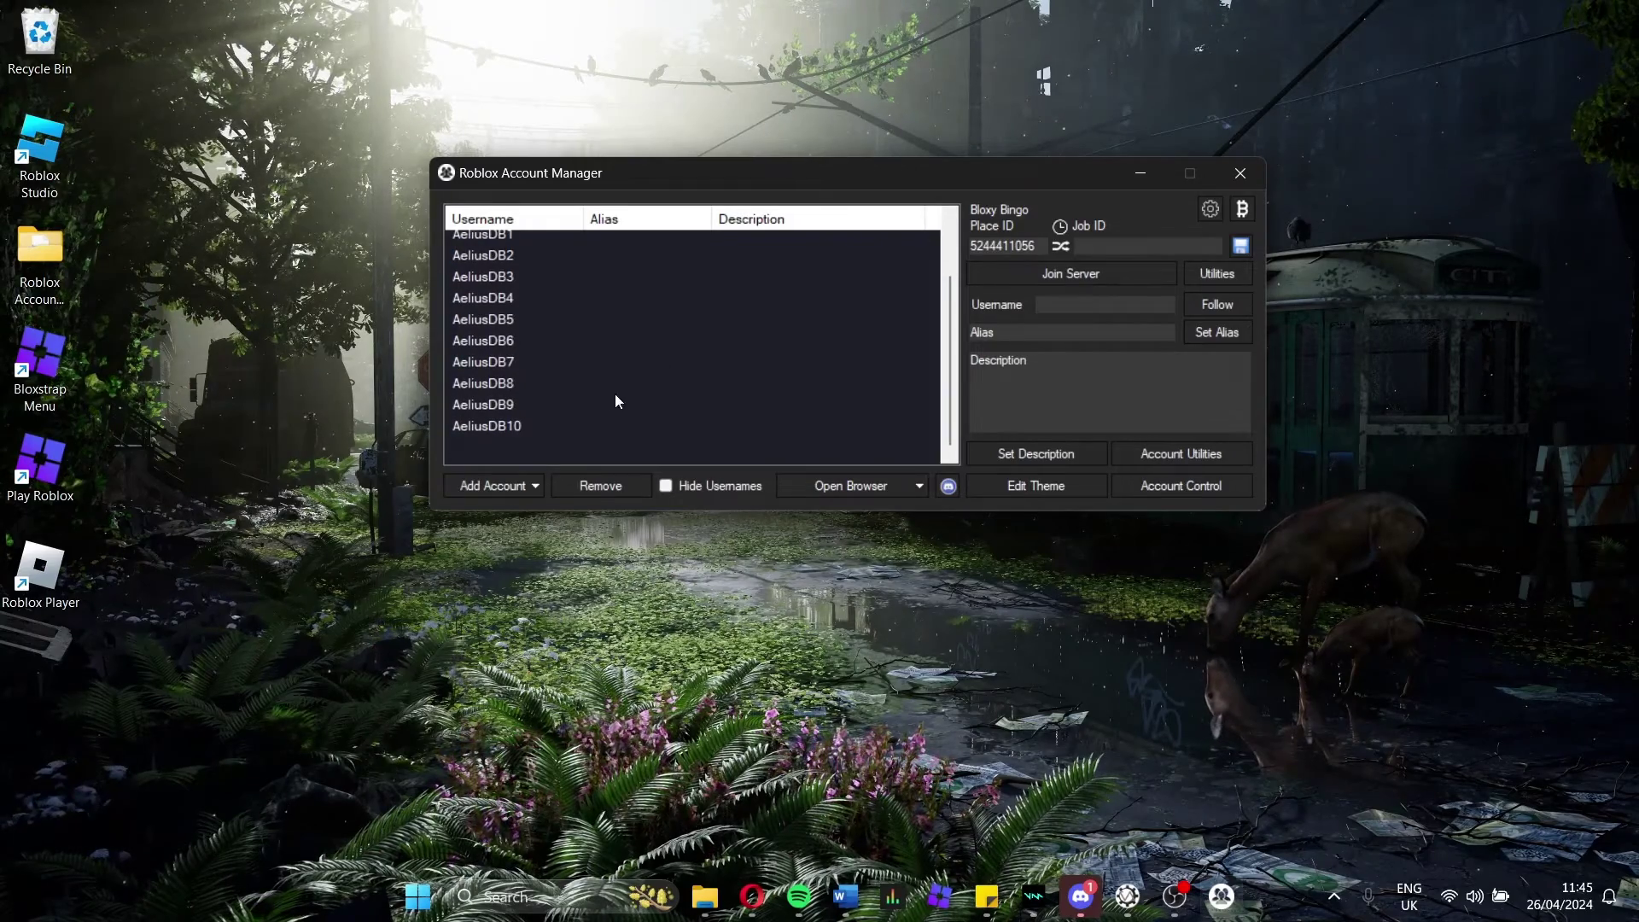
scroll(596, 328, up, 1)
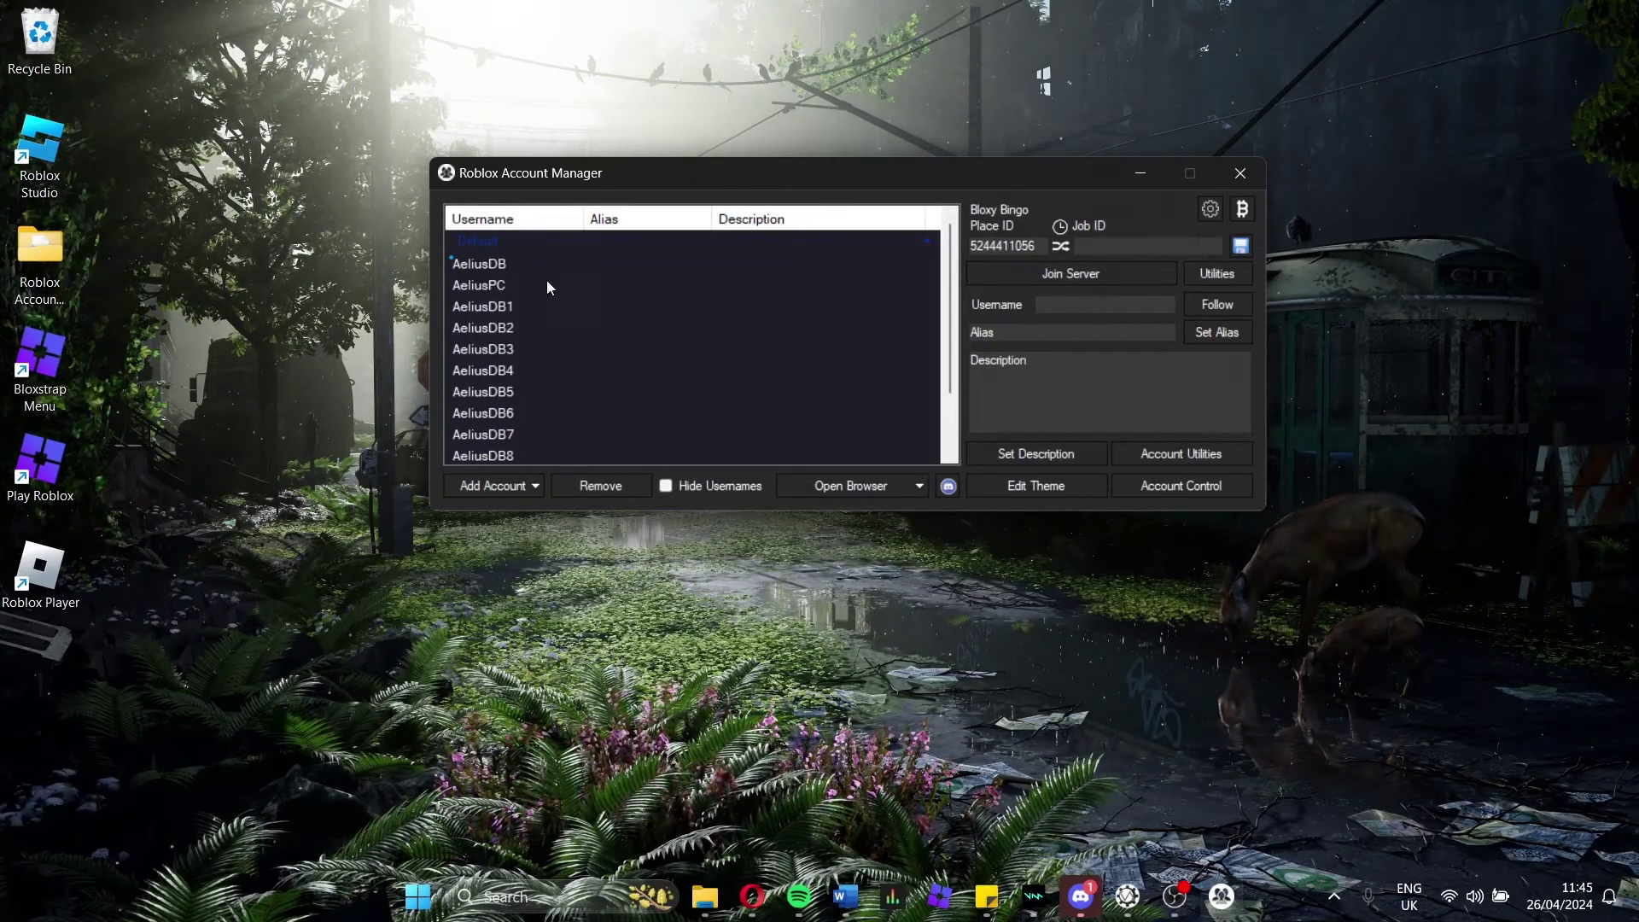
click(521, 285)
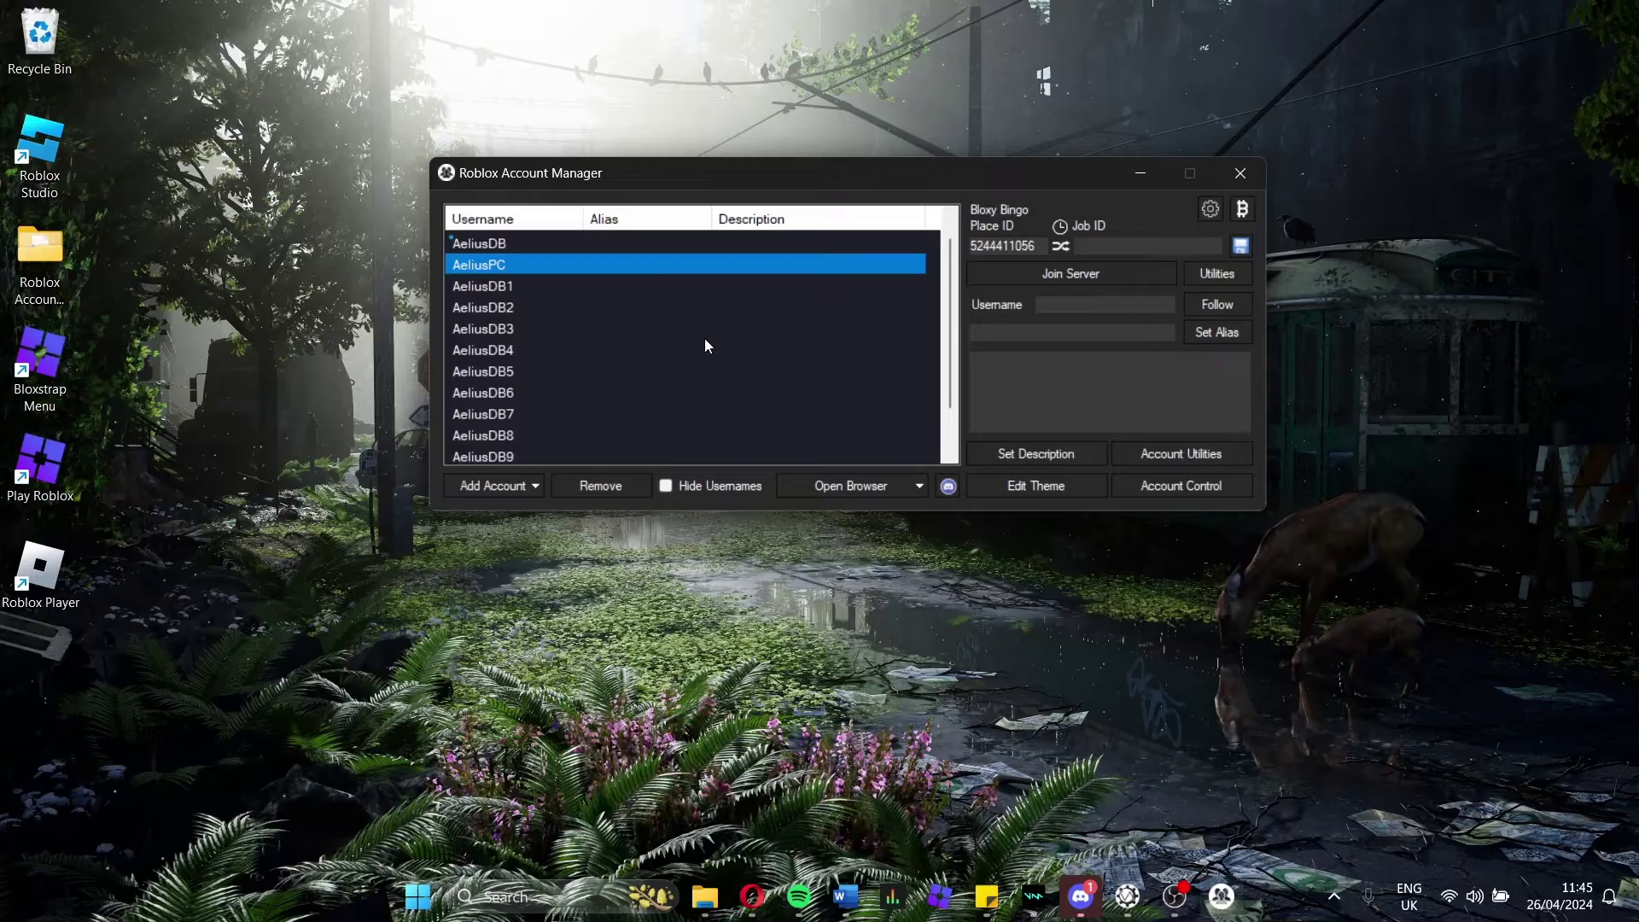
click(935, 262)
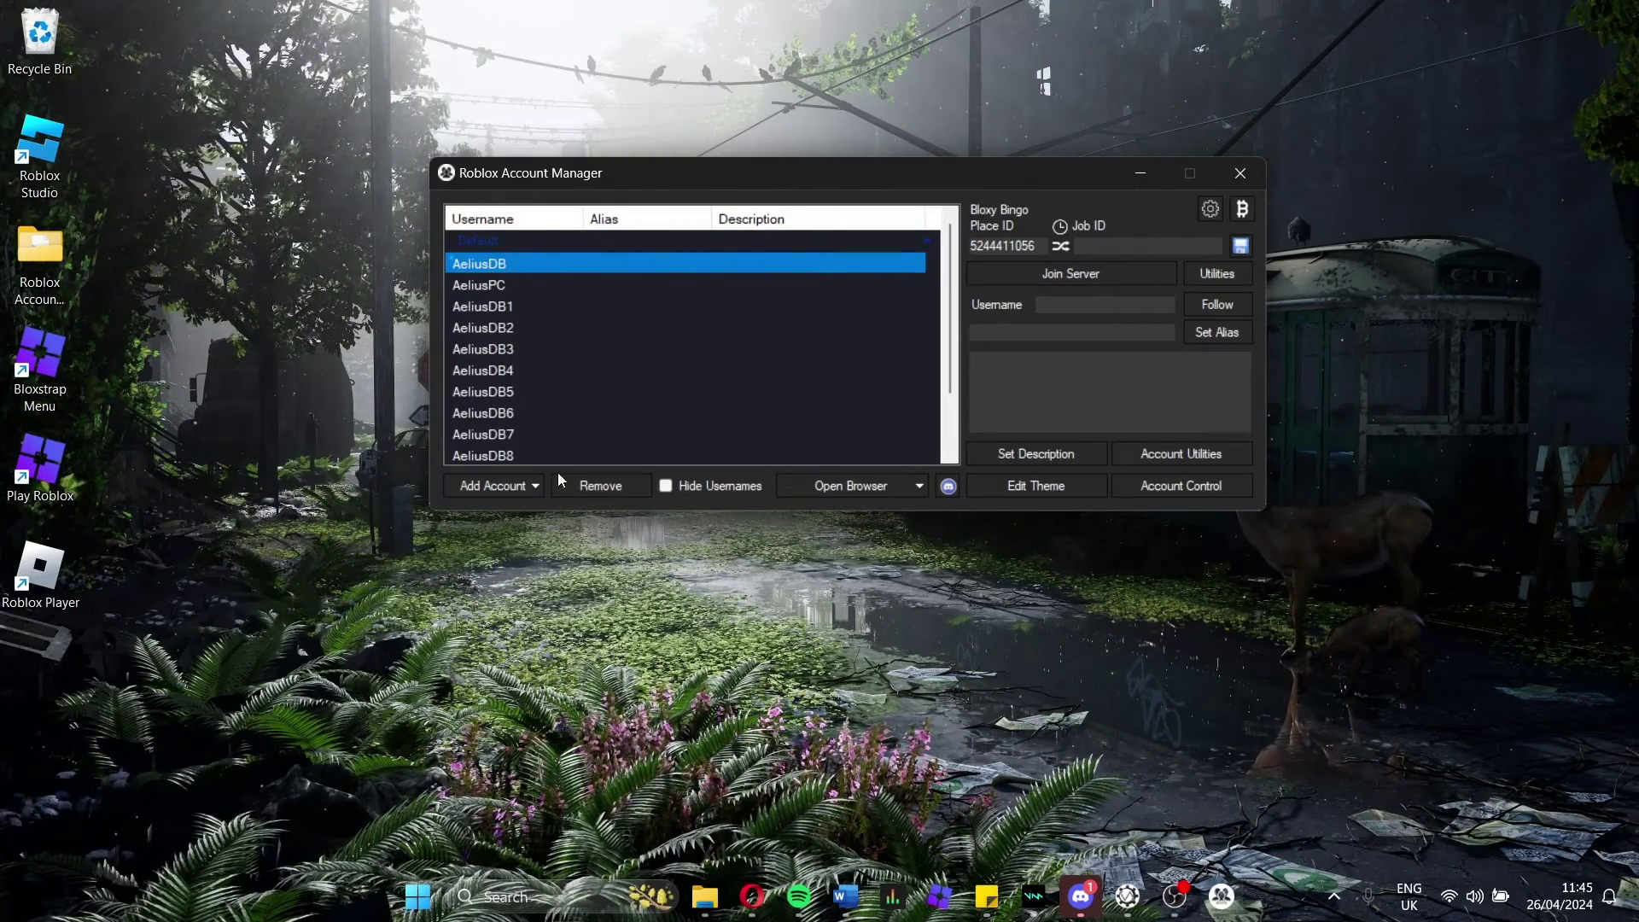
click(512, 486)
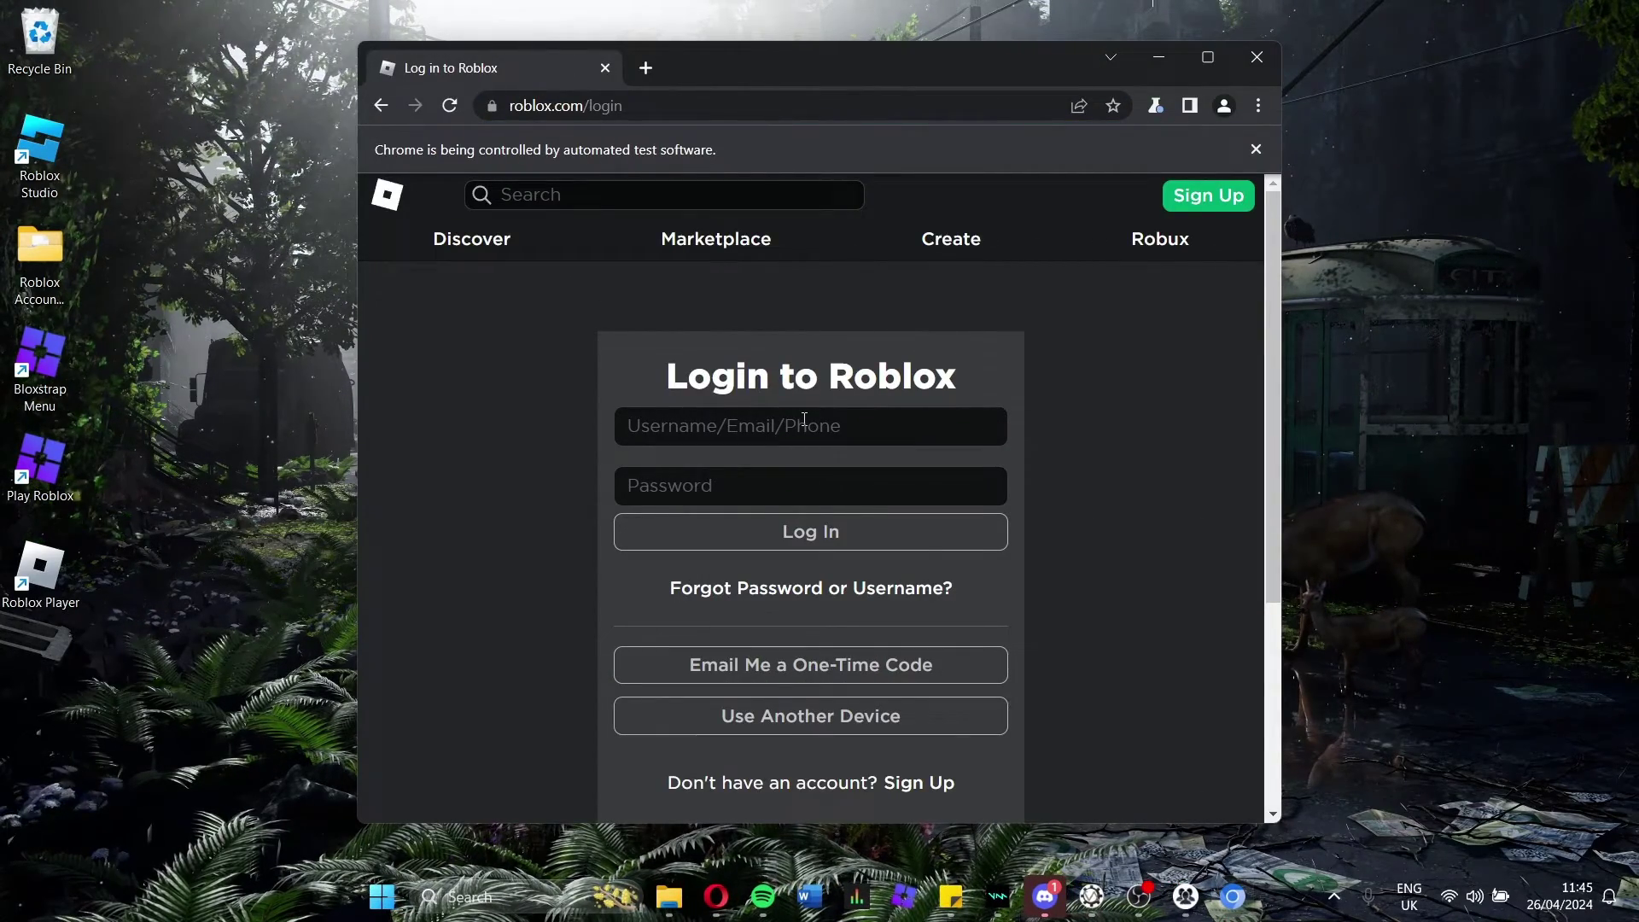
click(804, 419)
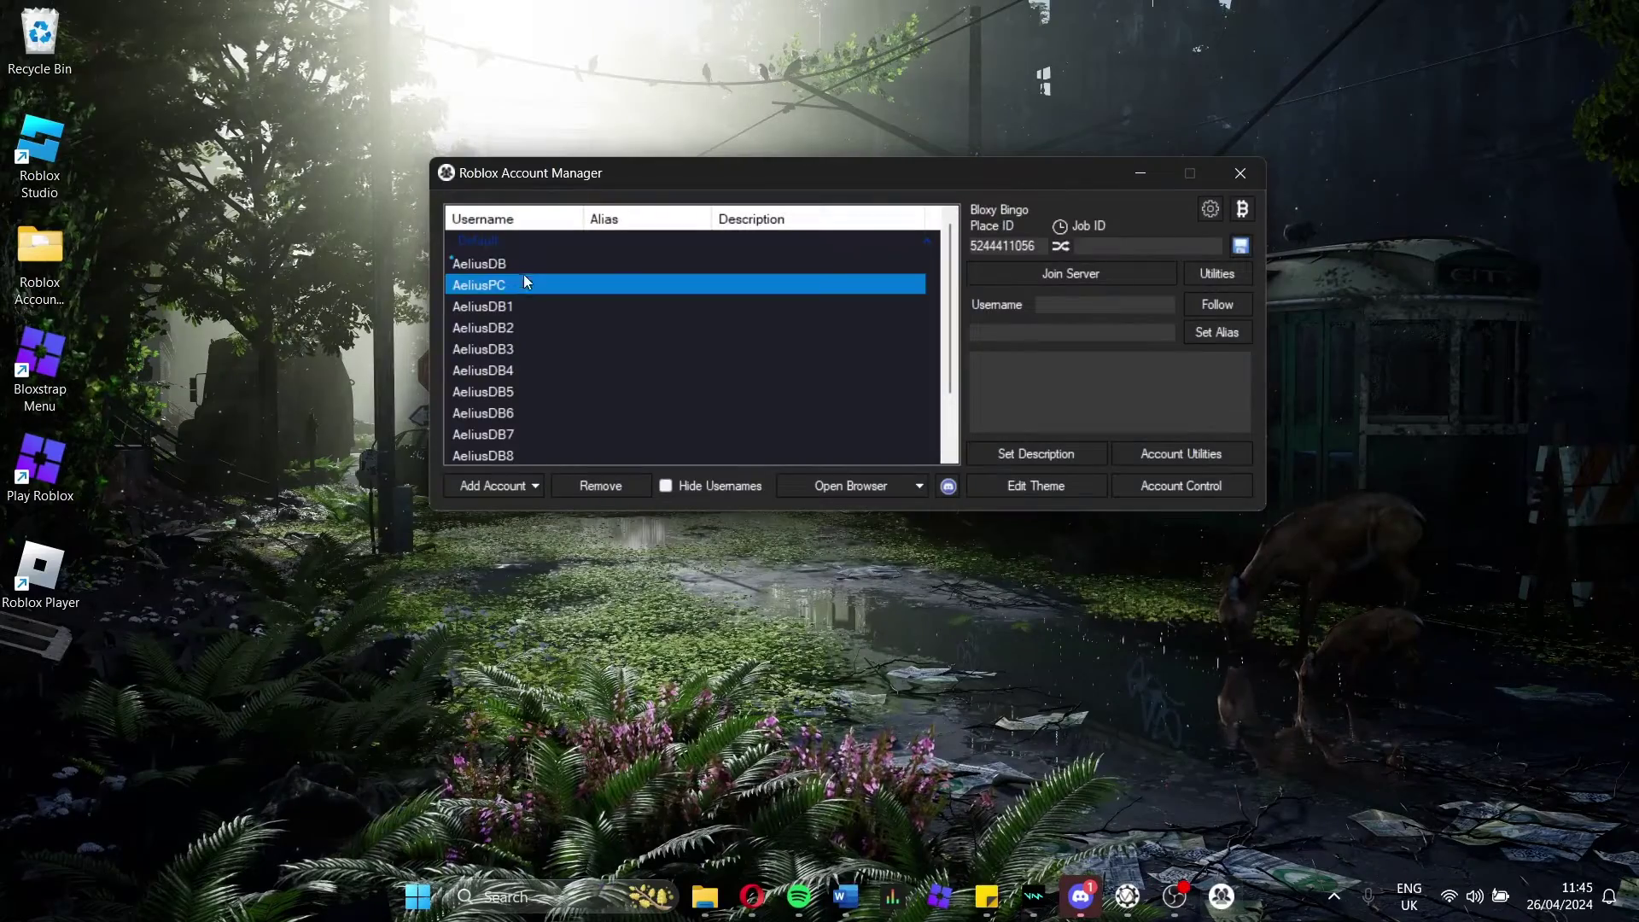
click(526, 264)
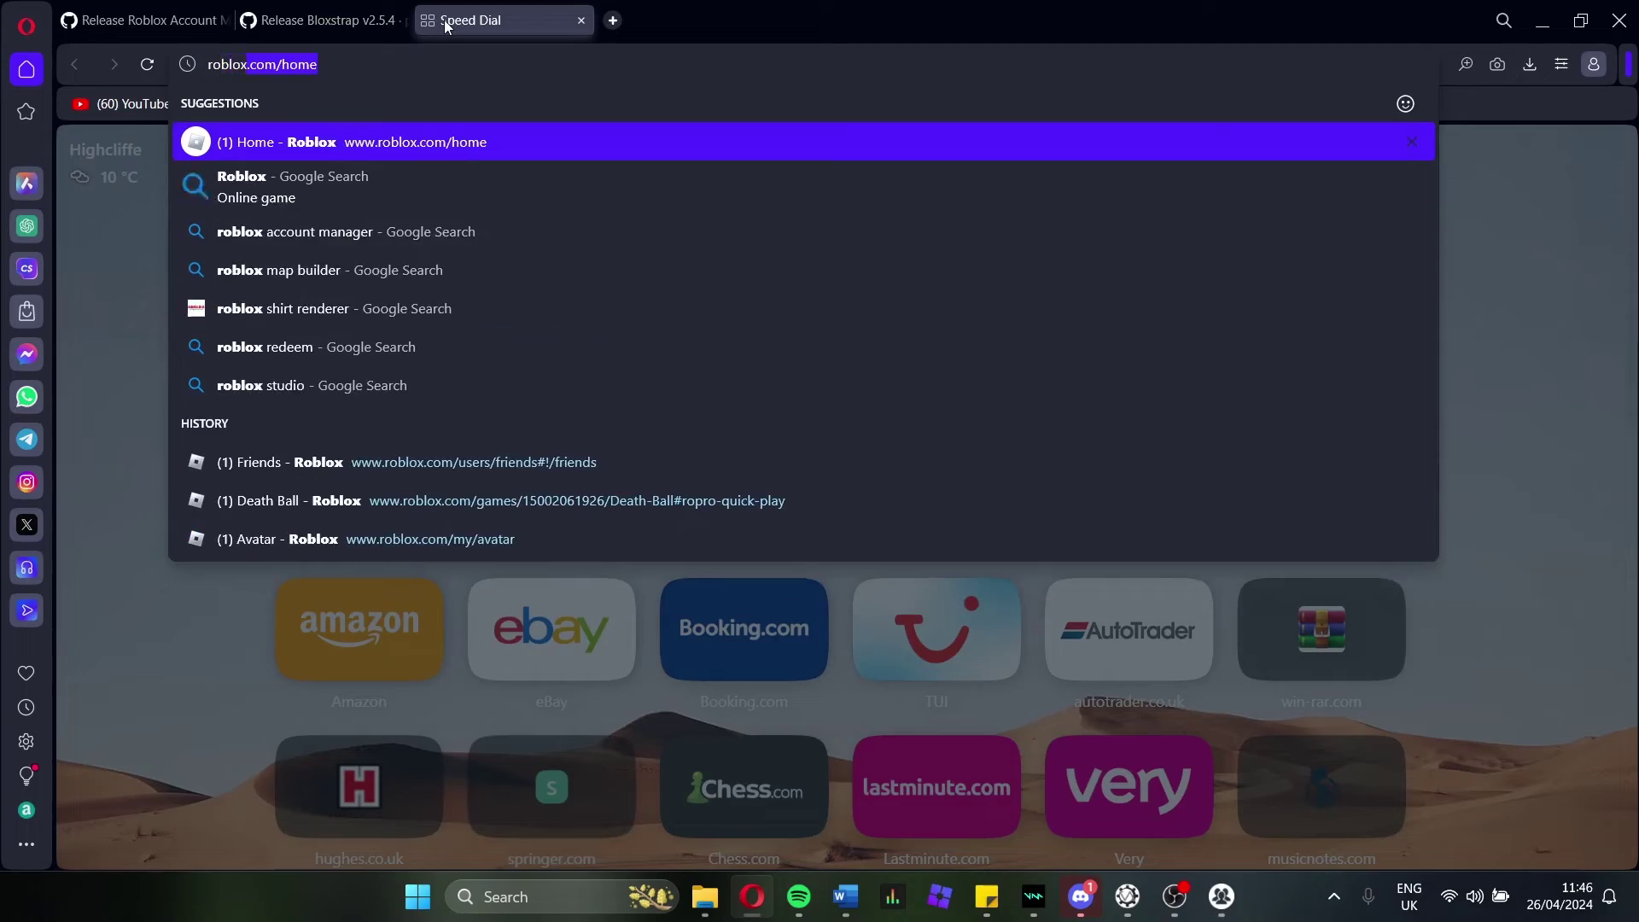
key(Return)
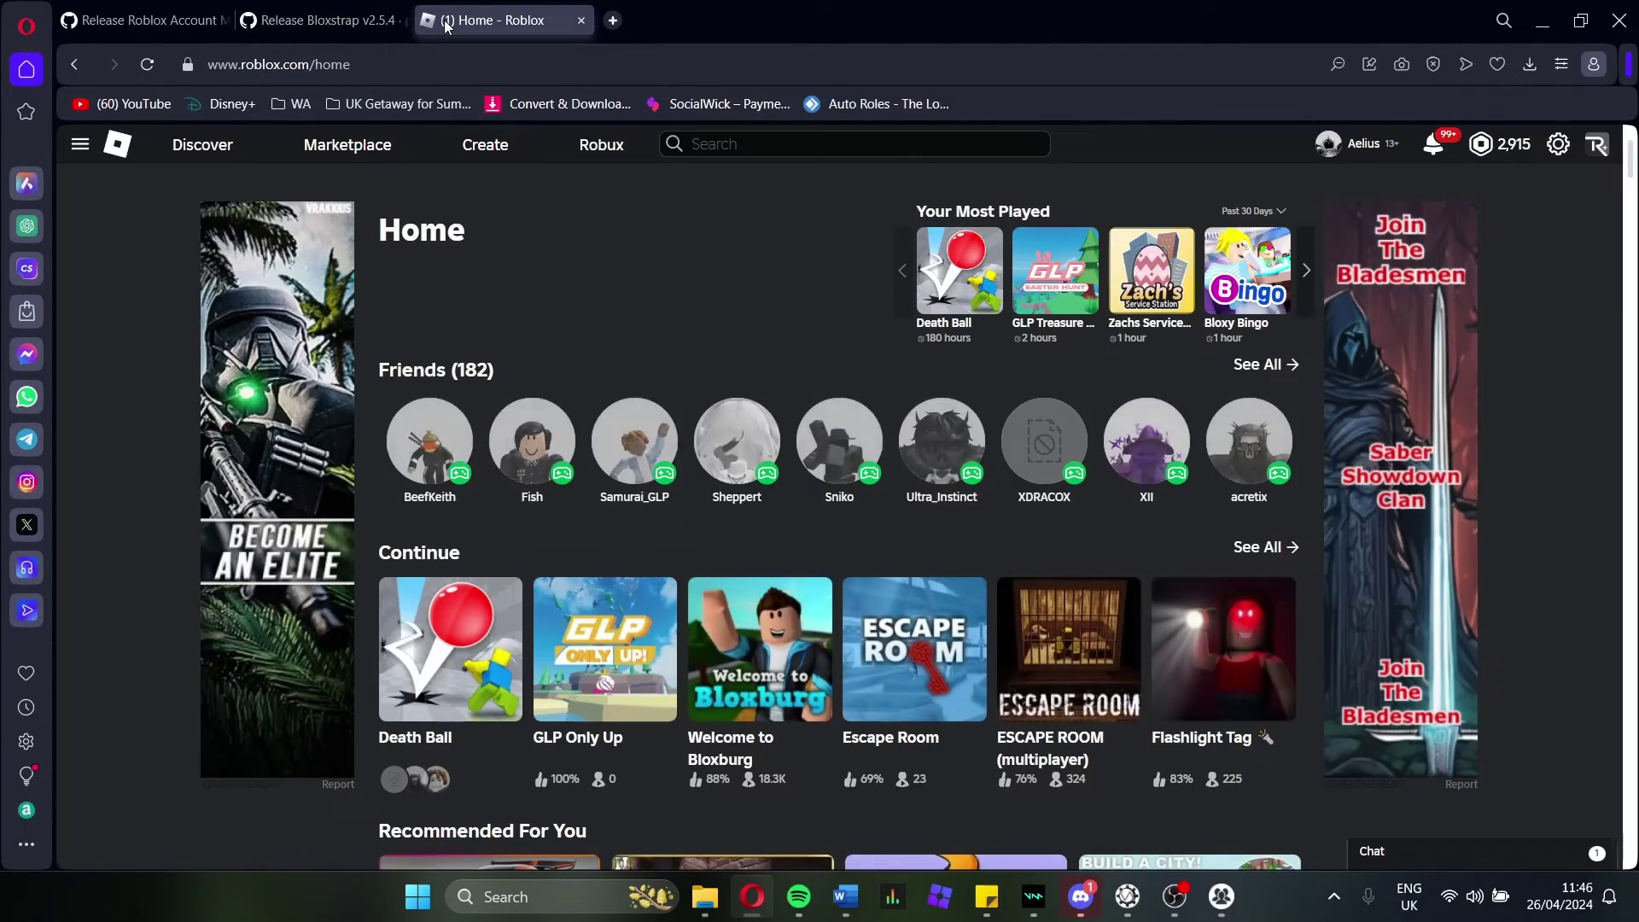
scroll(659, 216, down, 1)
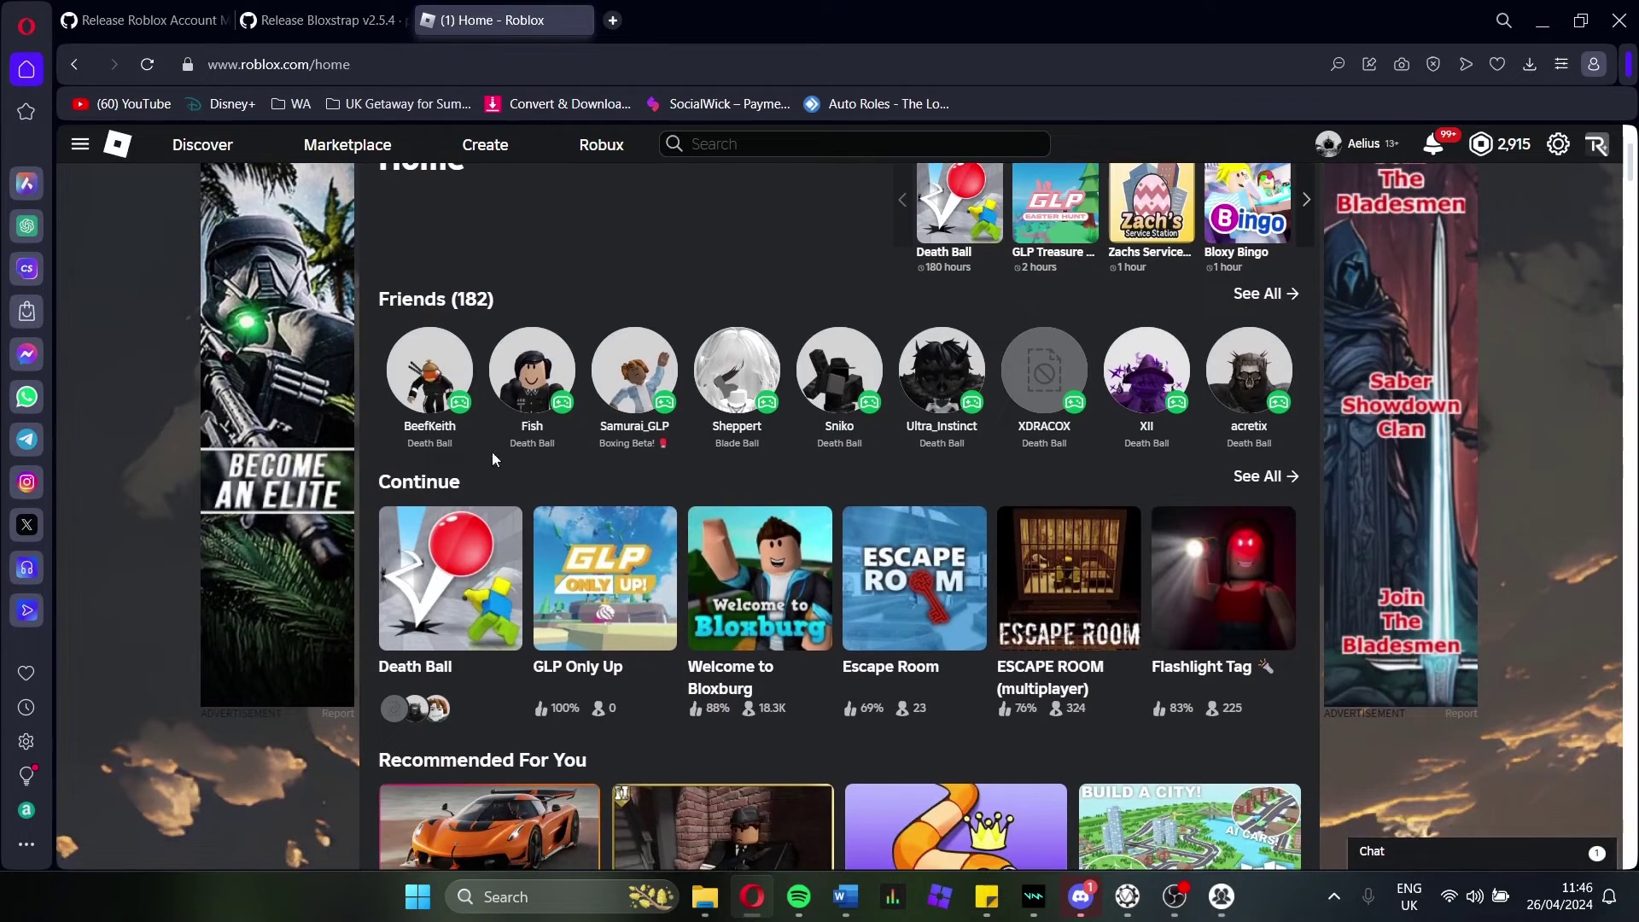
click(429, 572)
click(443, 68)
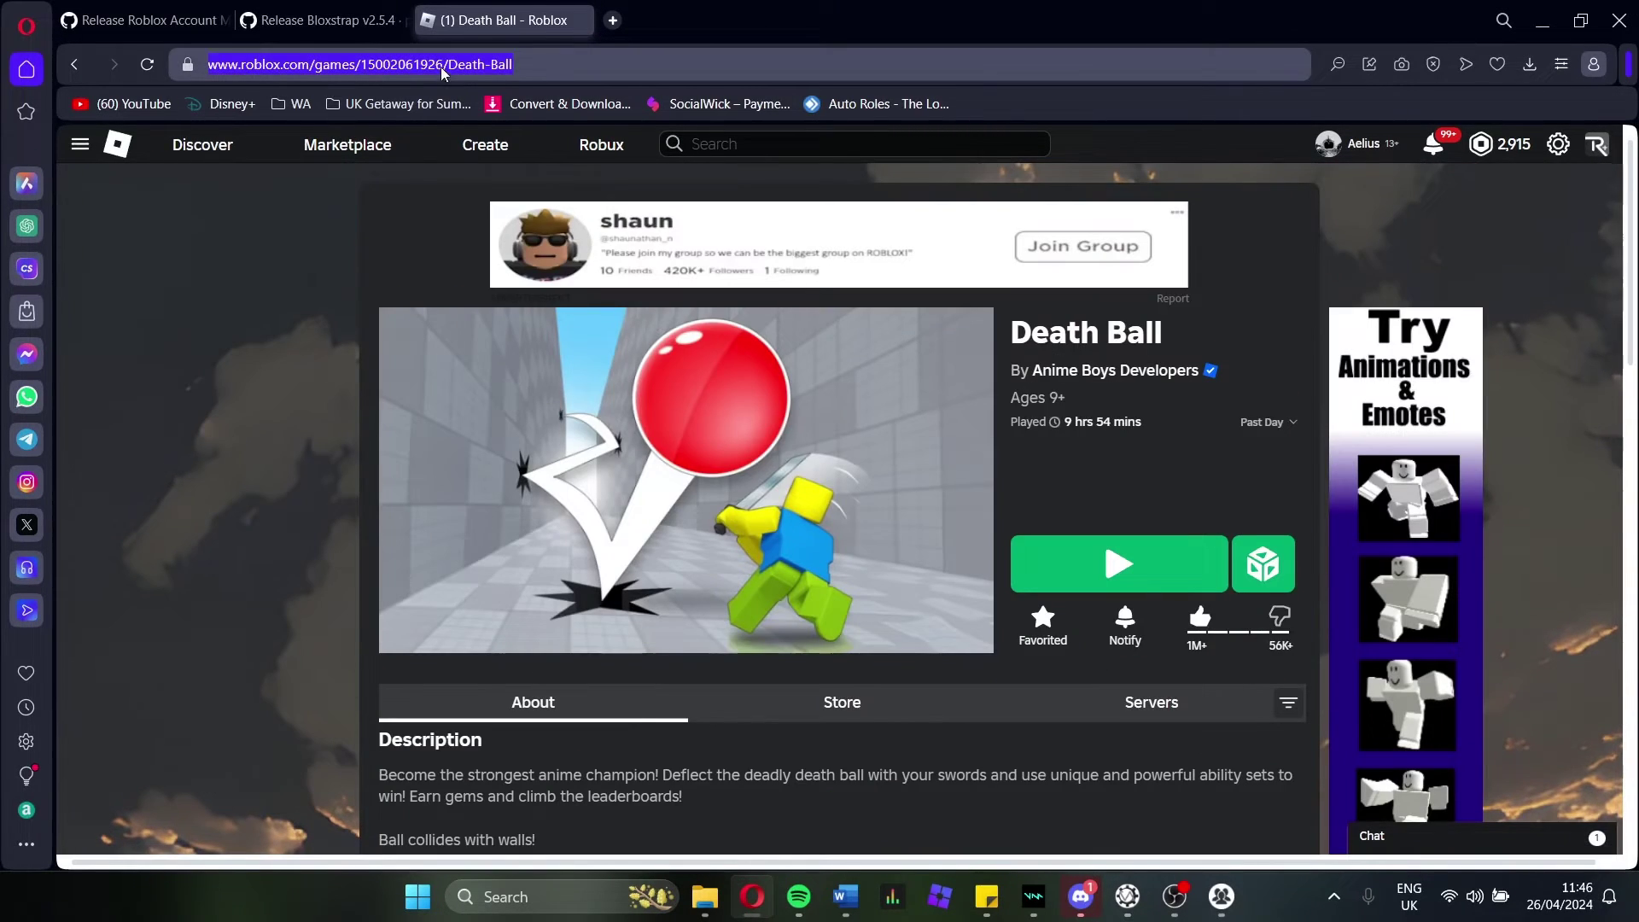
click(444, 66)
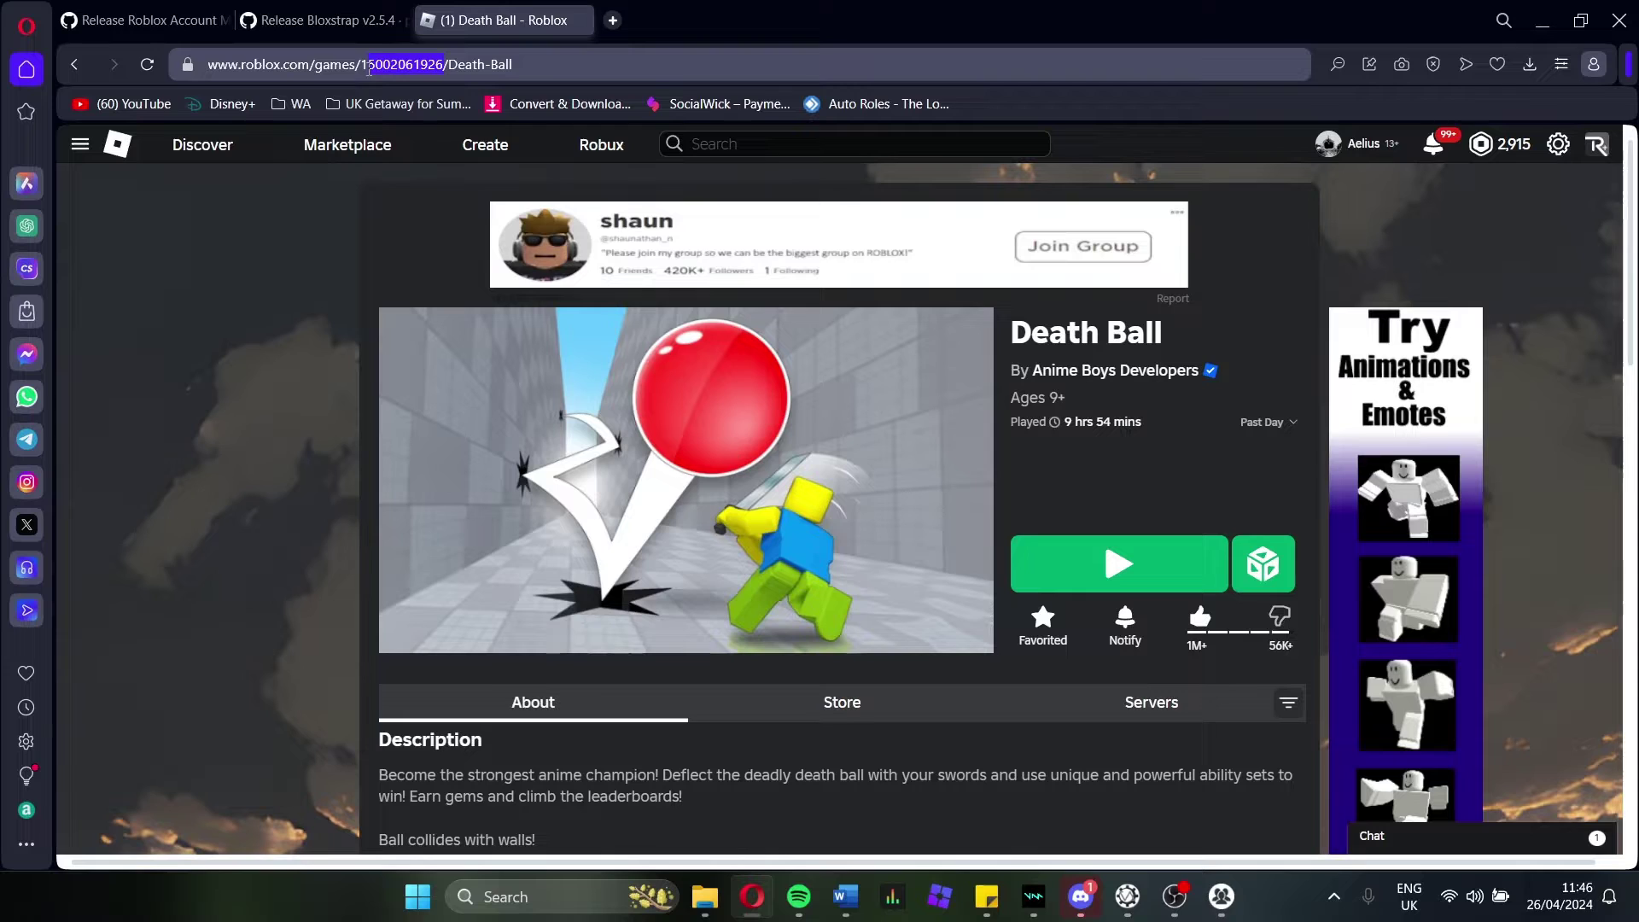
key(alt+Tab)
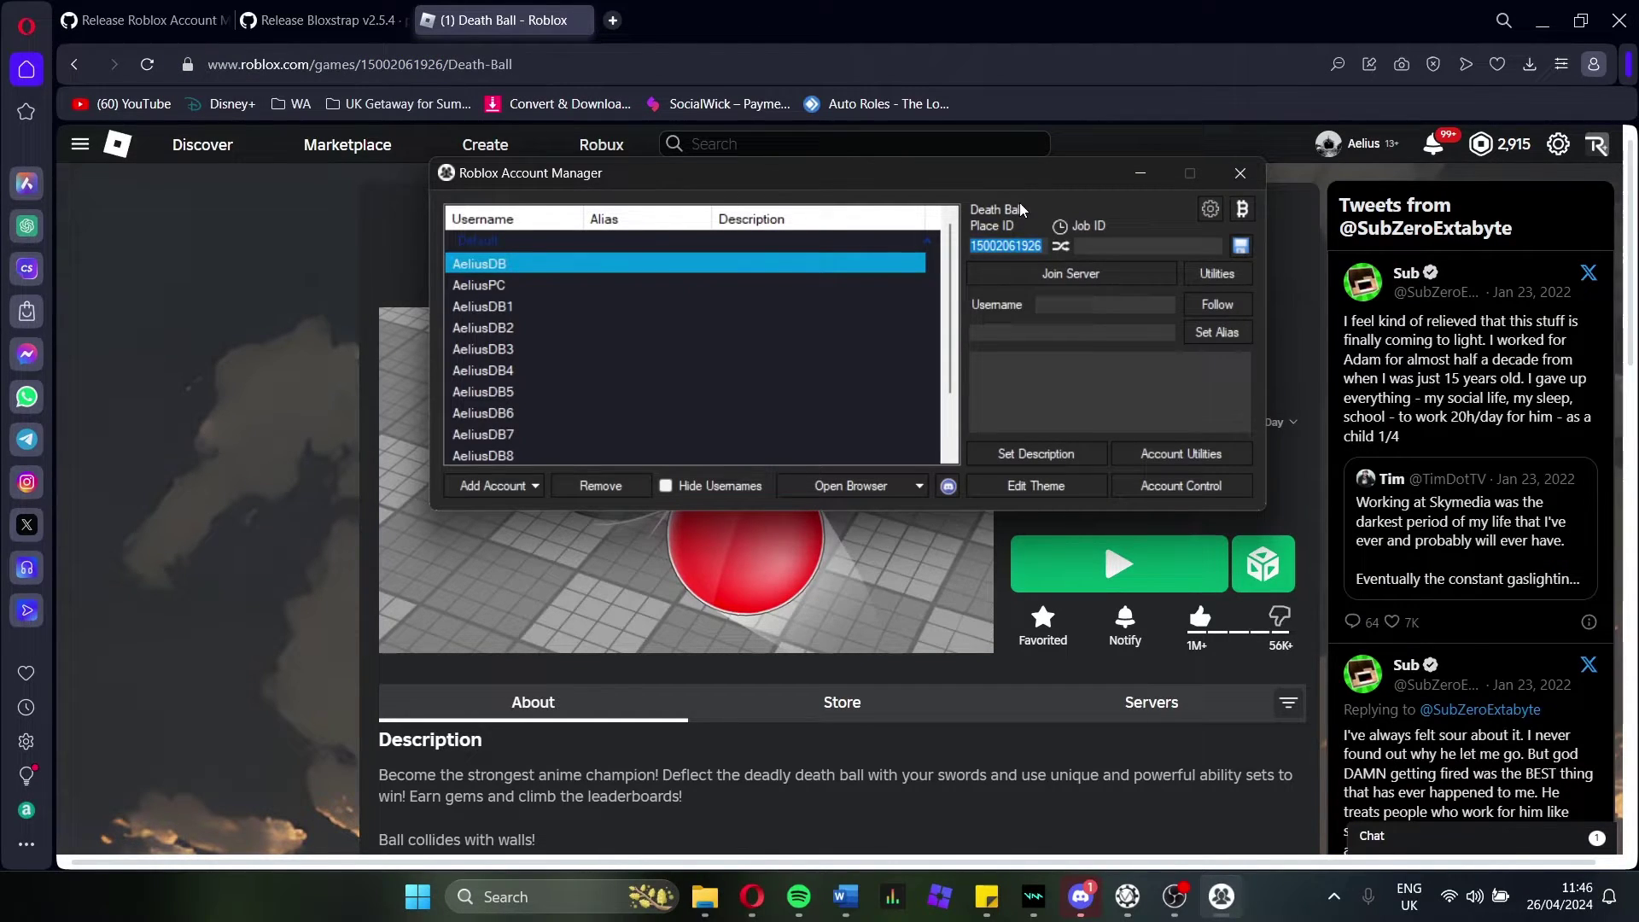
key(super+d)
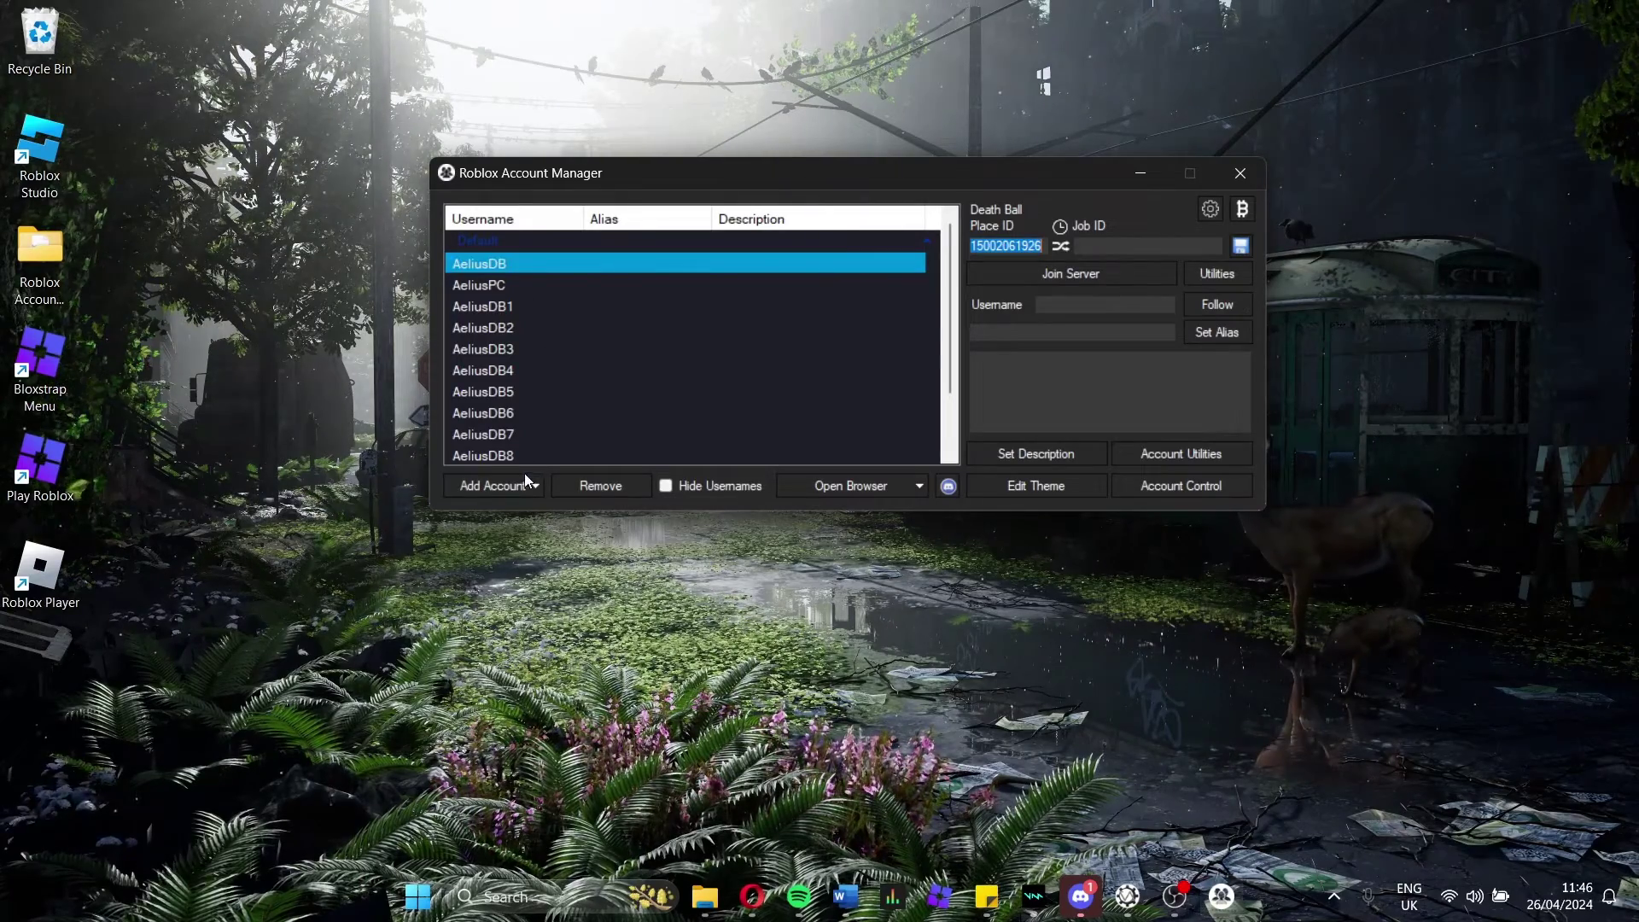
Step: Sign up a new Roblox alt account with birth year 2003, a username and password
click(493, 486)
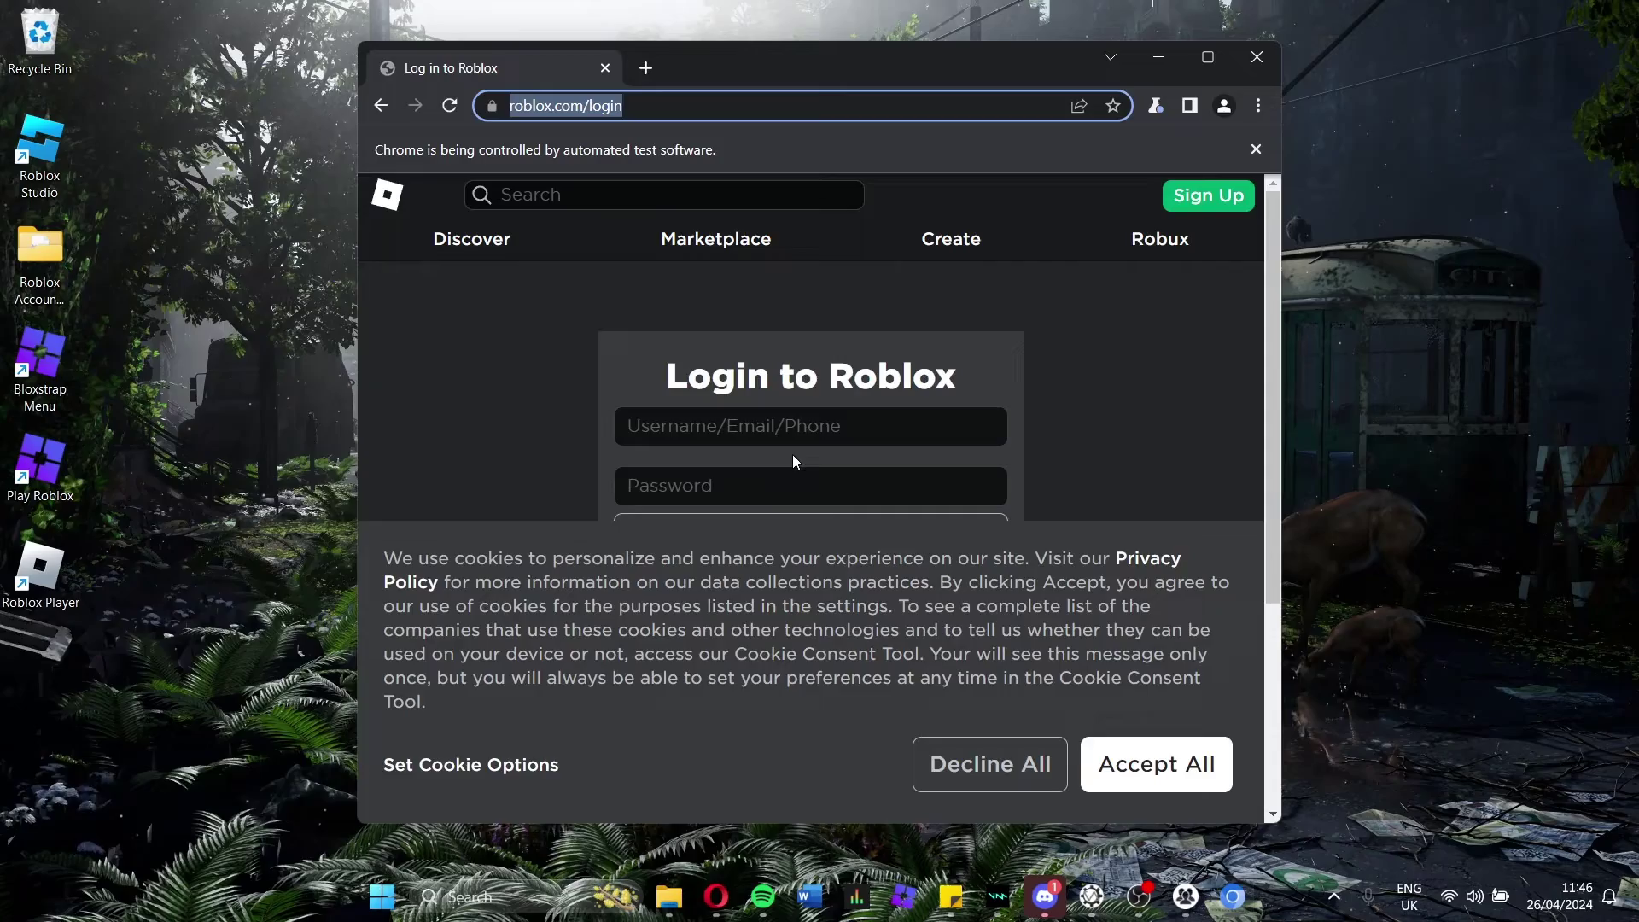
click(1207, 202)
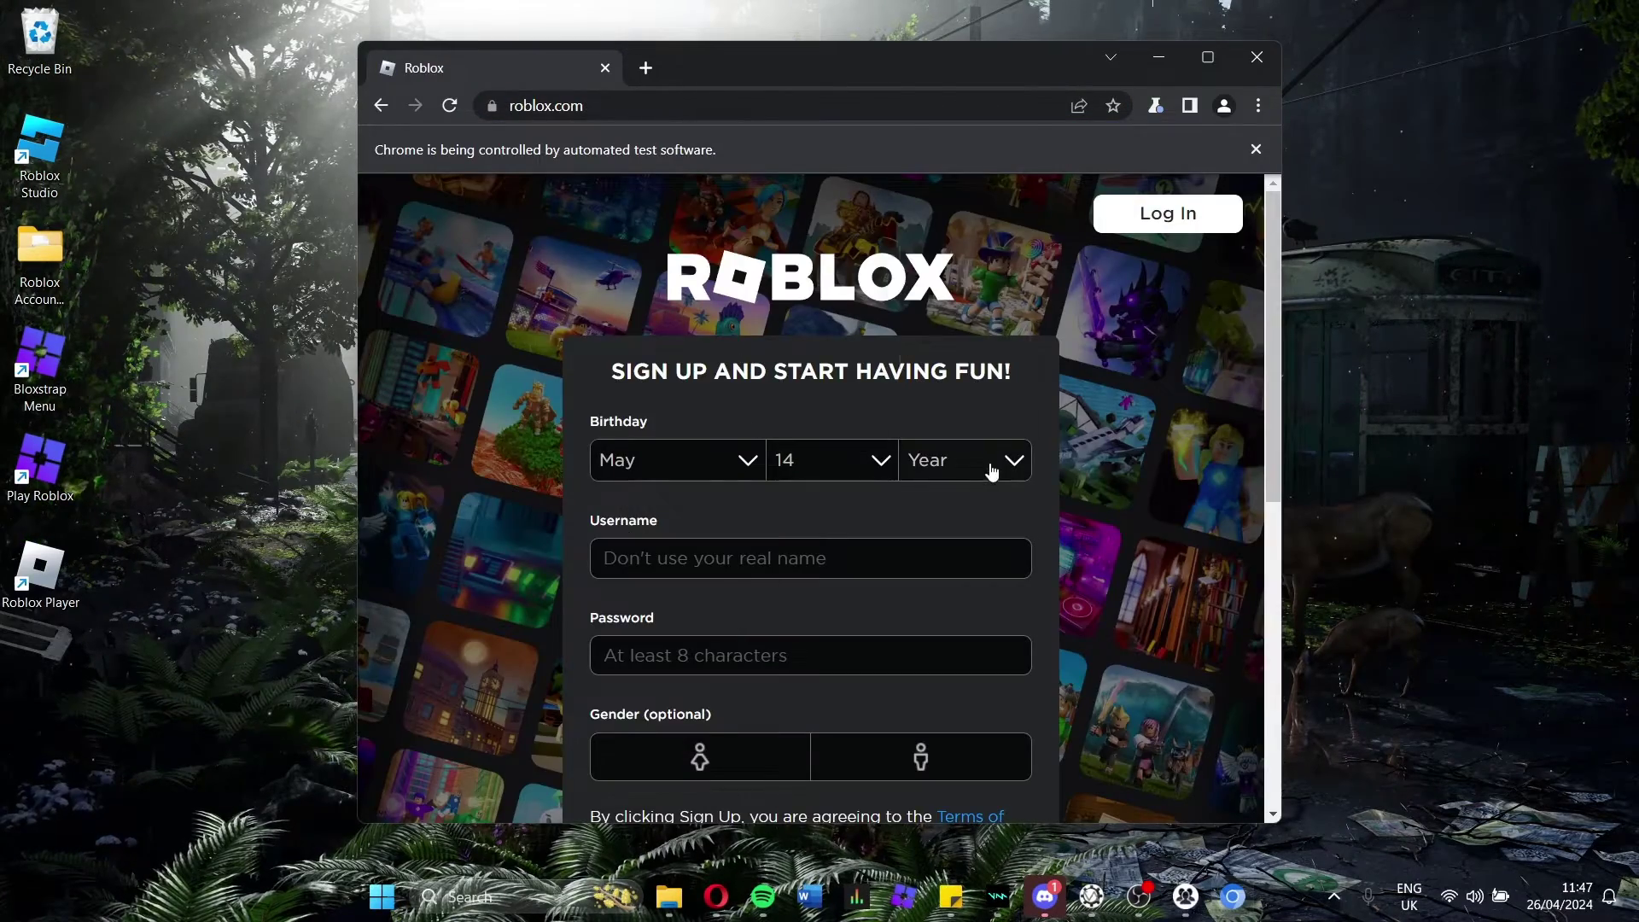
click(990, 469)
scroll(961, 342, down, 1)
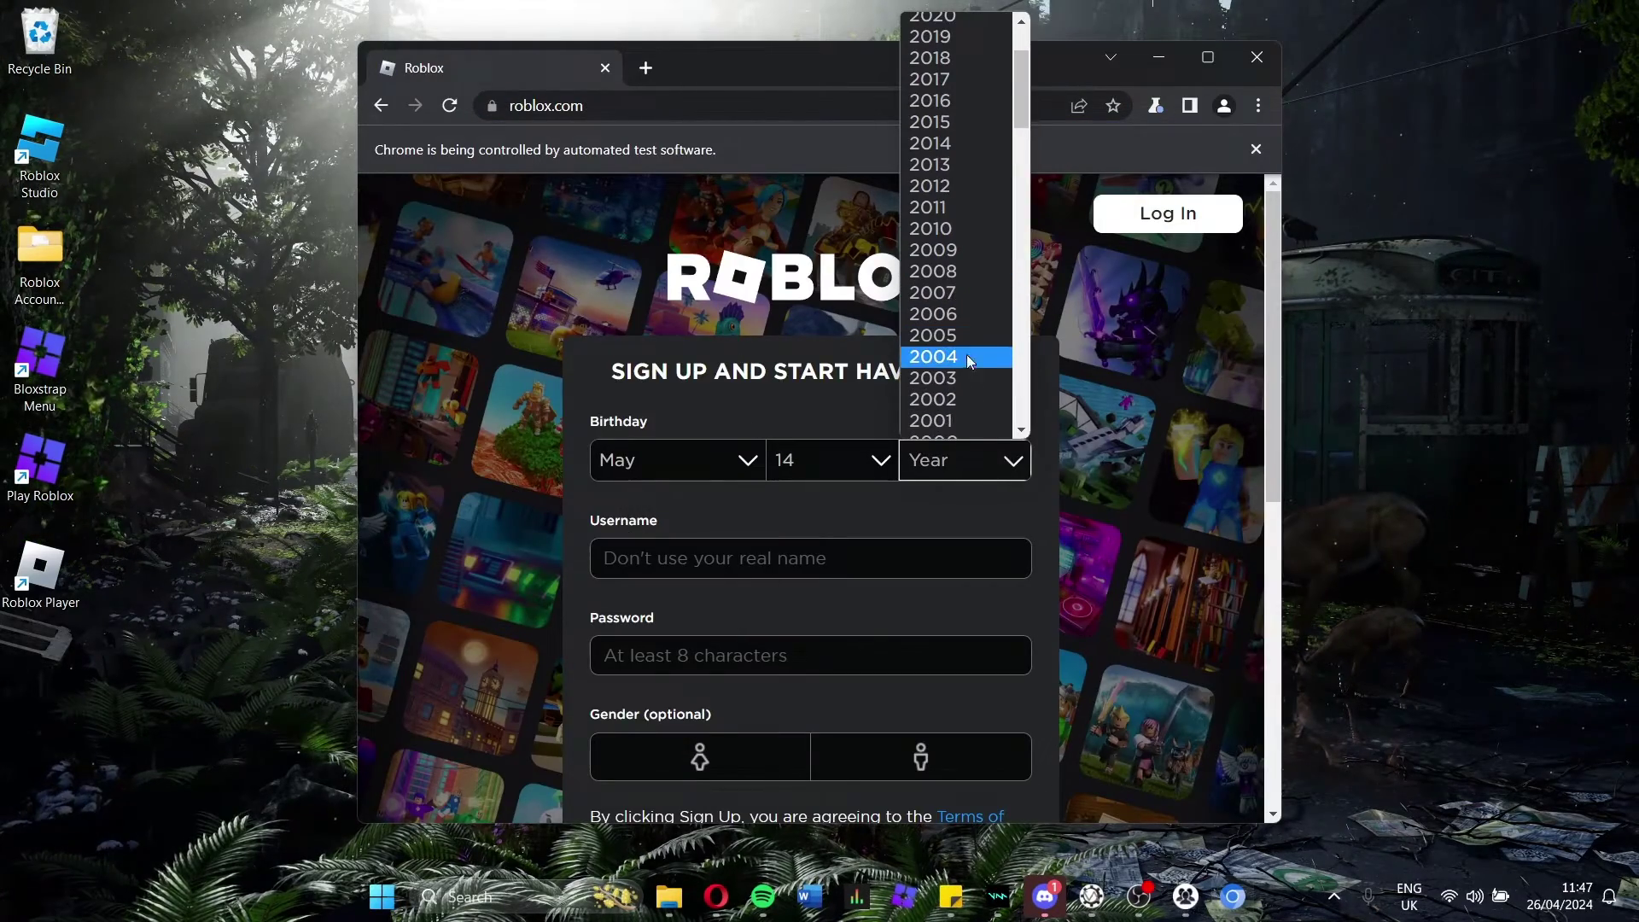
click(961, 375)
key(Tab)
text(A)
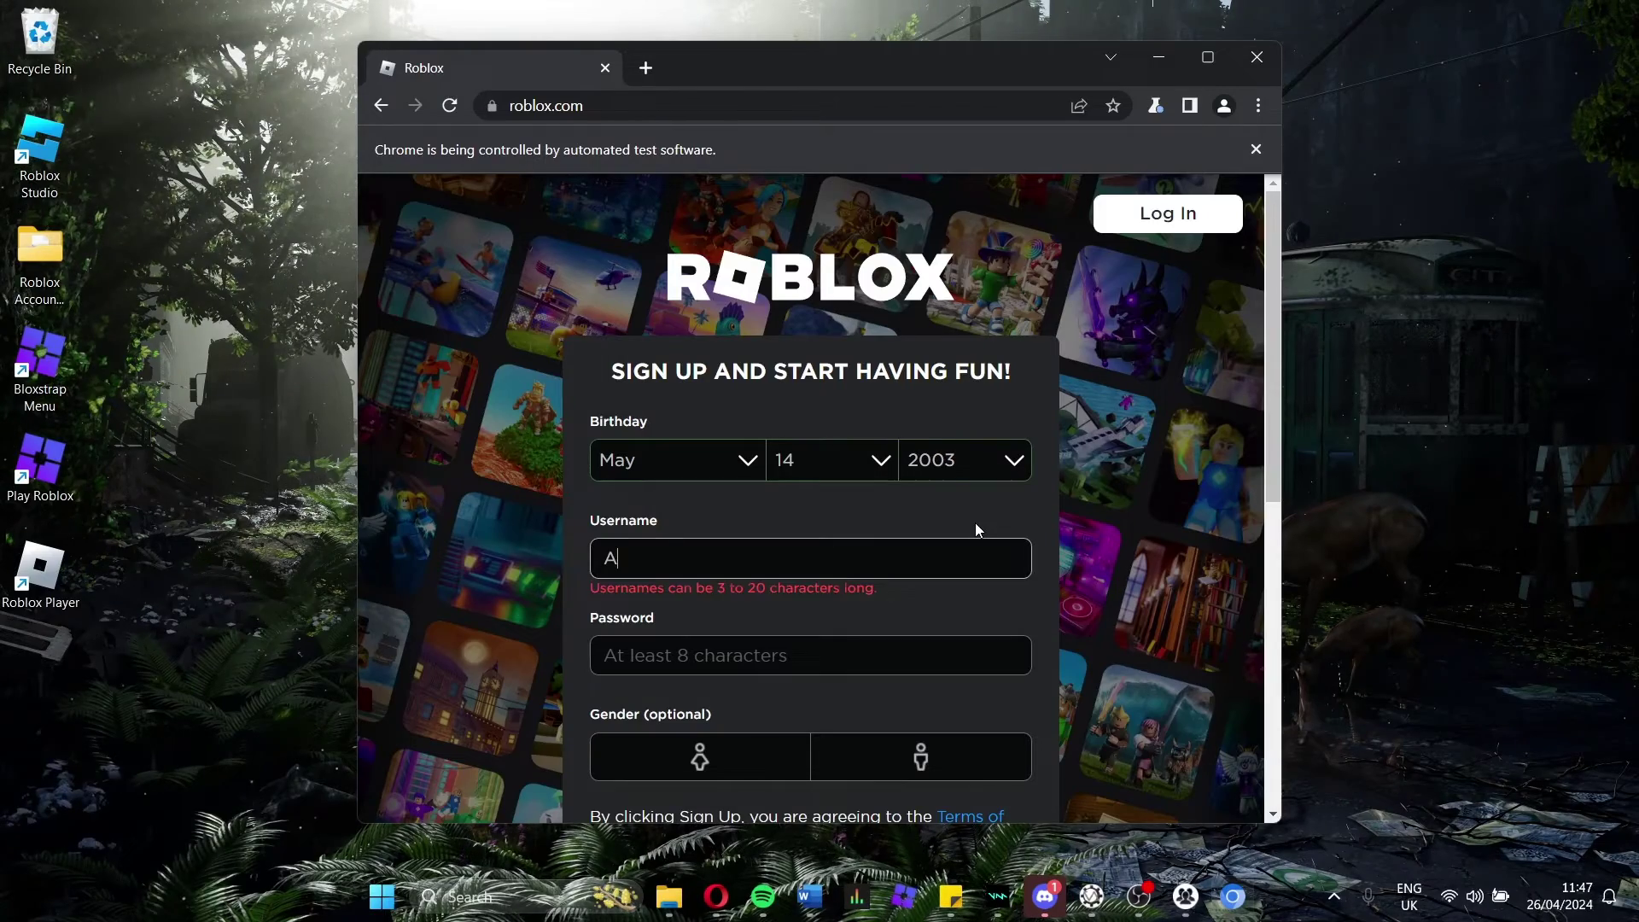
text(eliusDB)
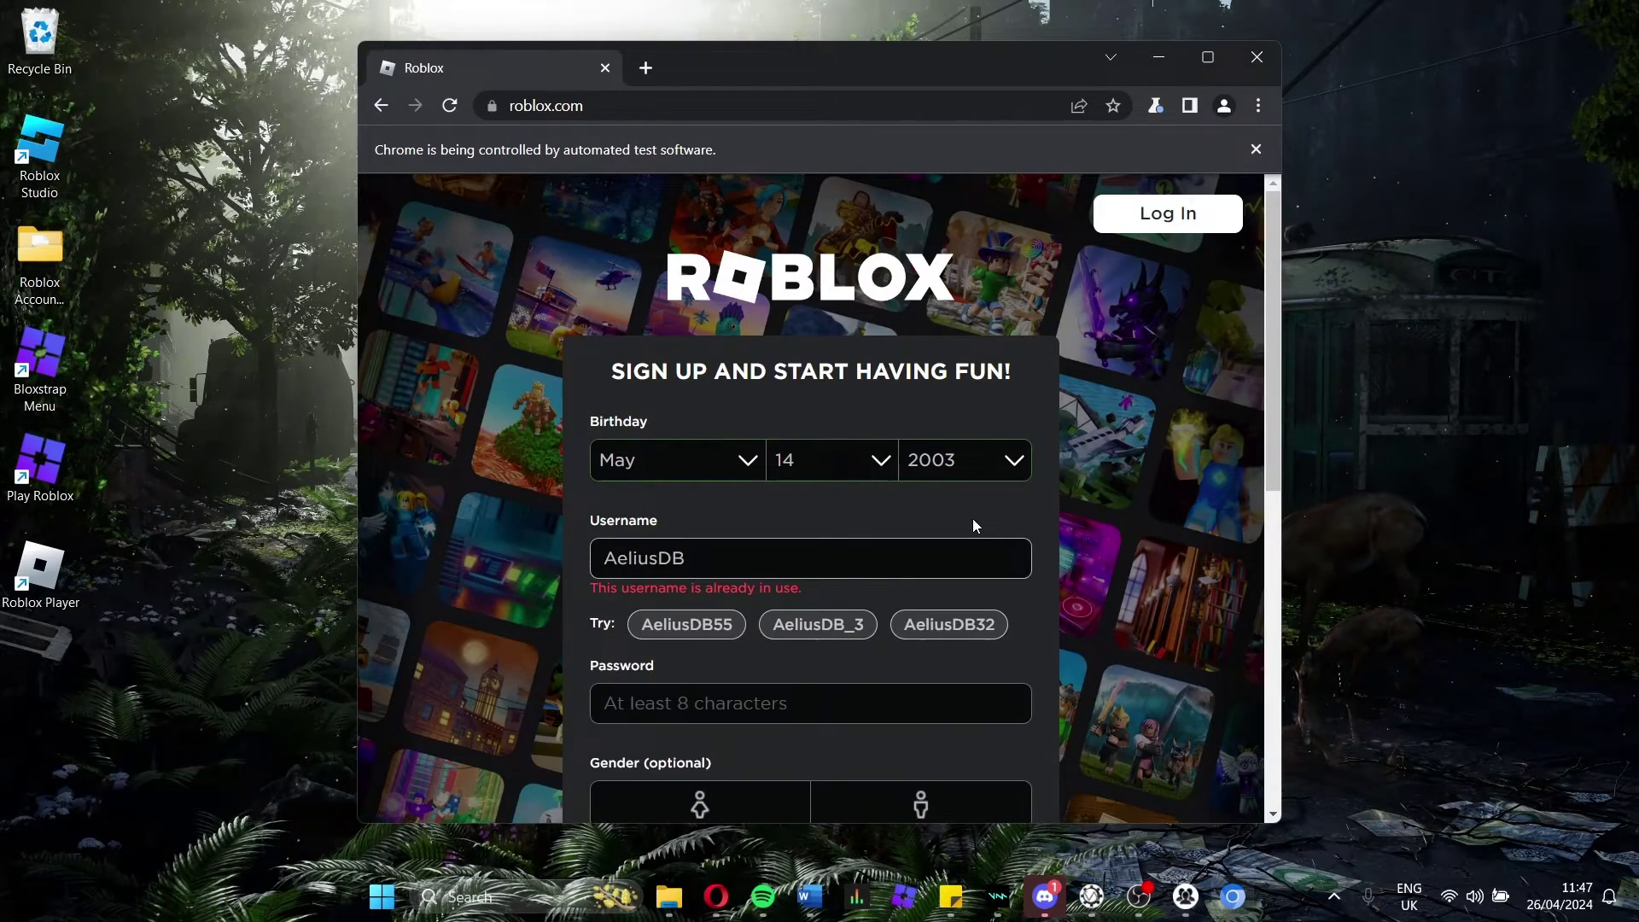
text(11)
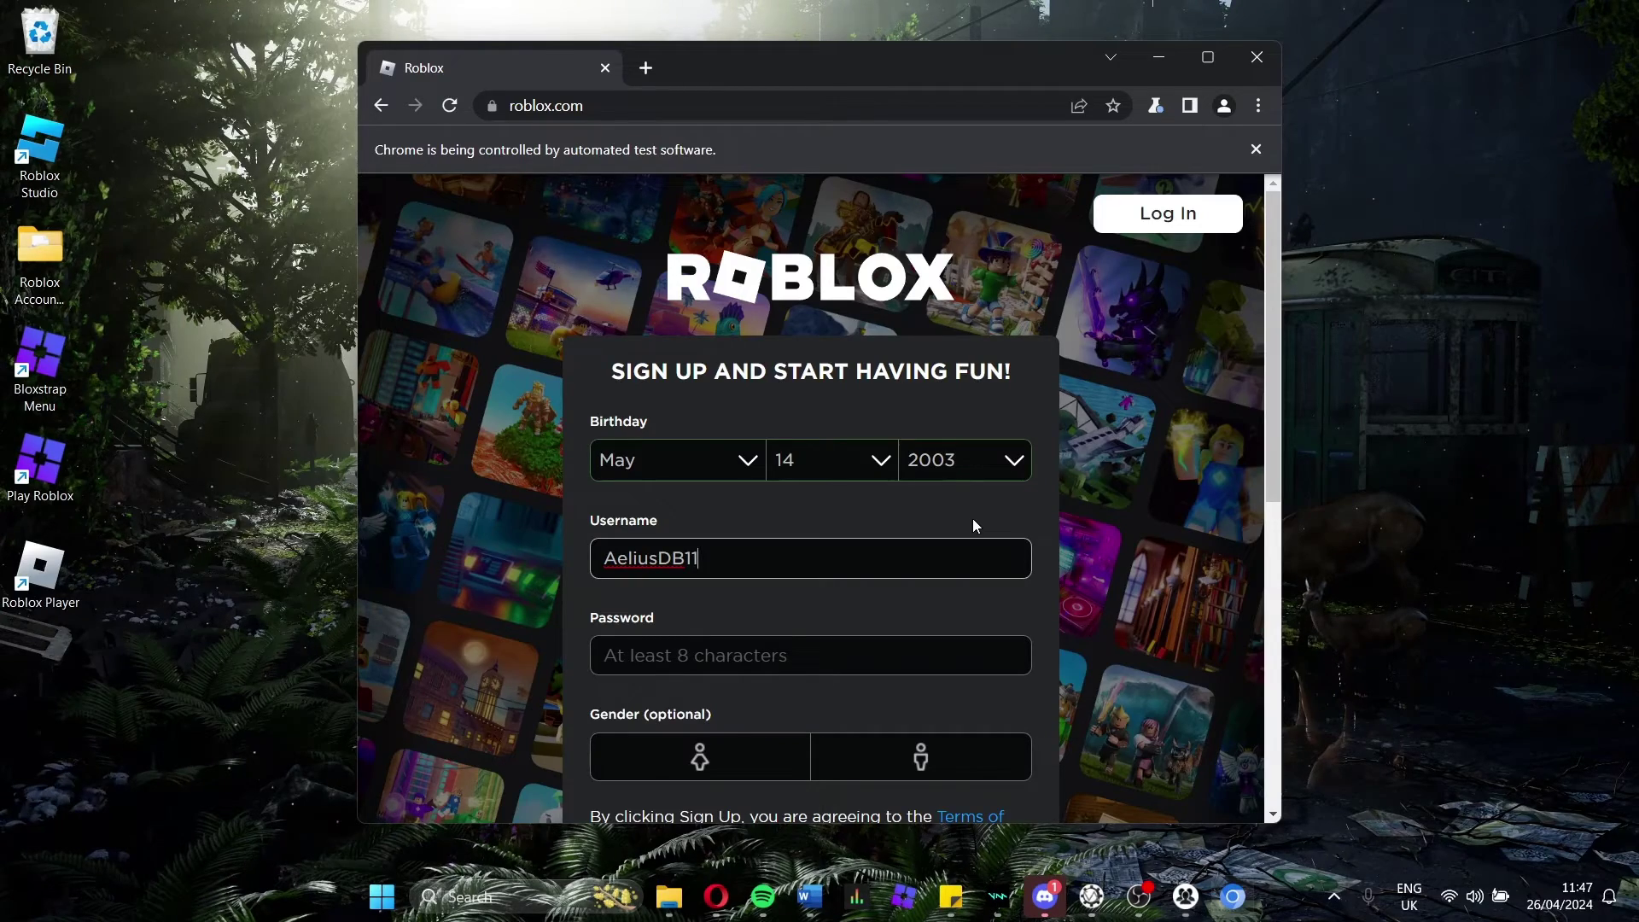
click(854, 658)
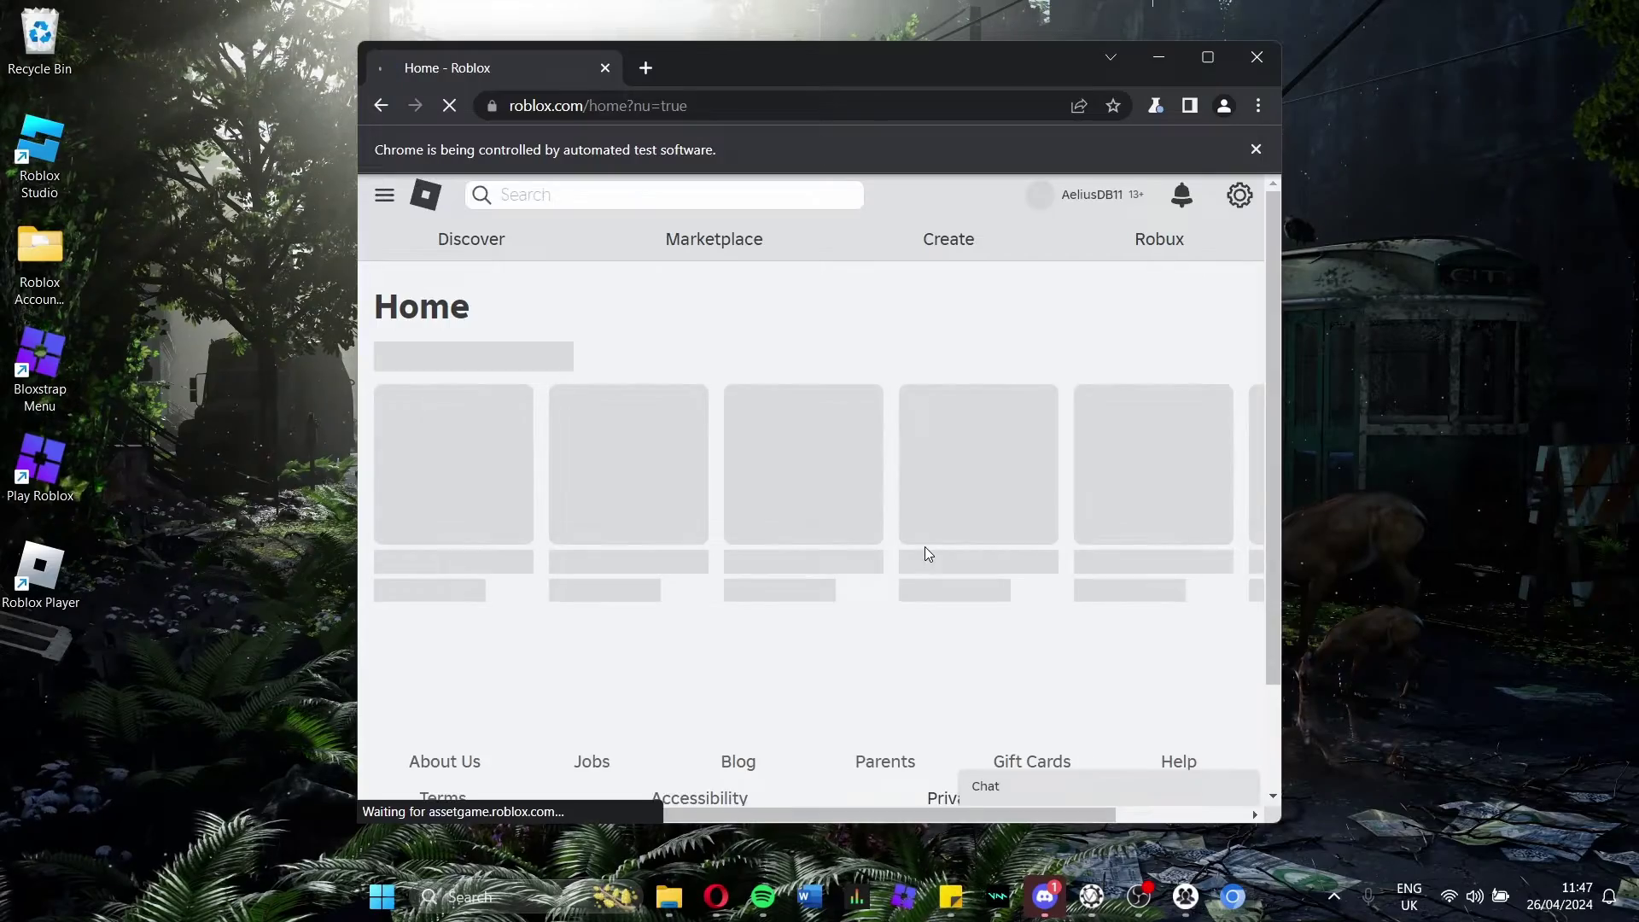
scroll(739, 376, down, 1)
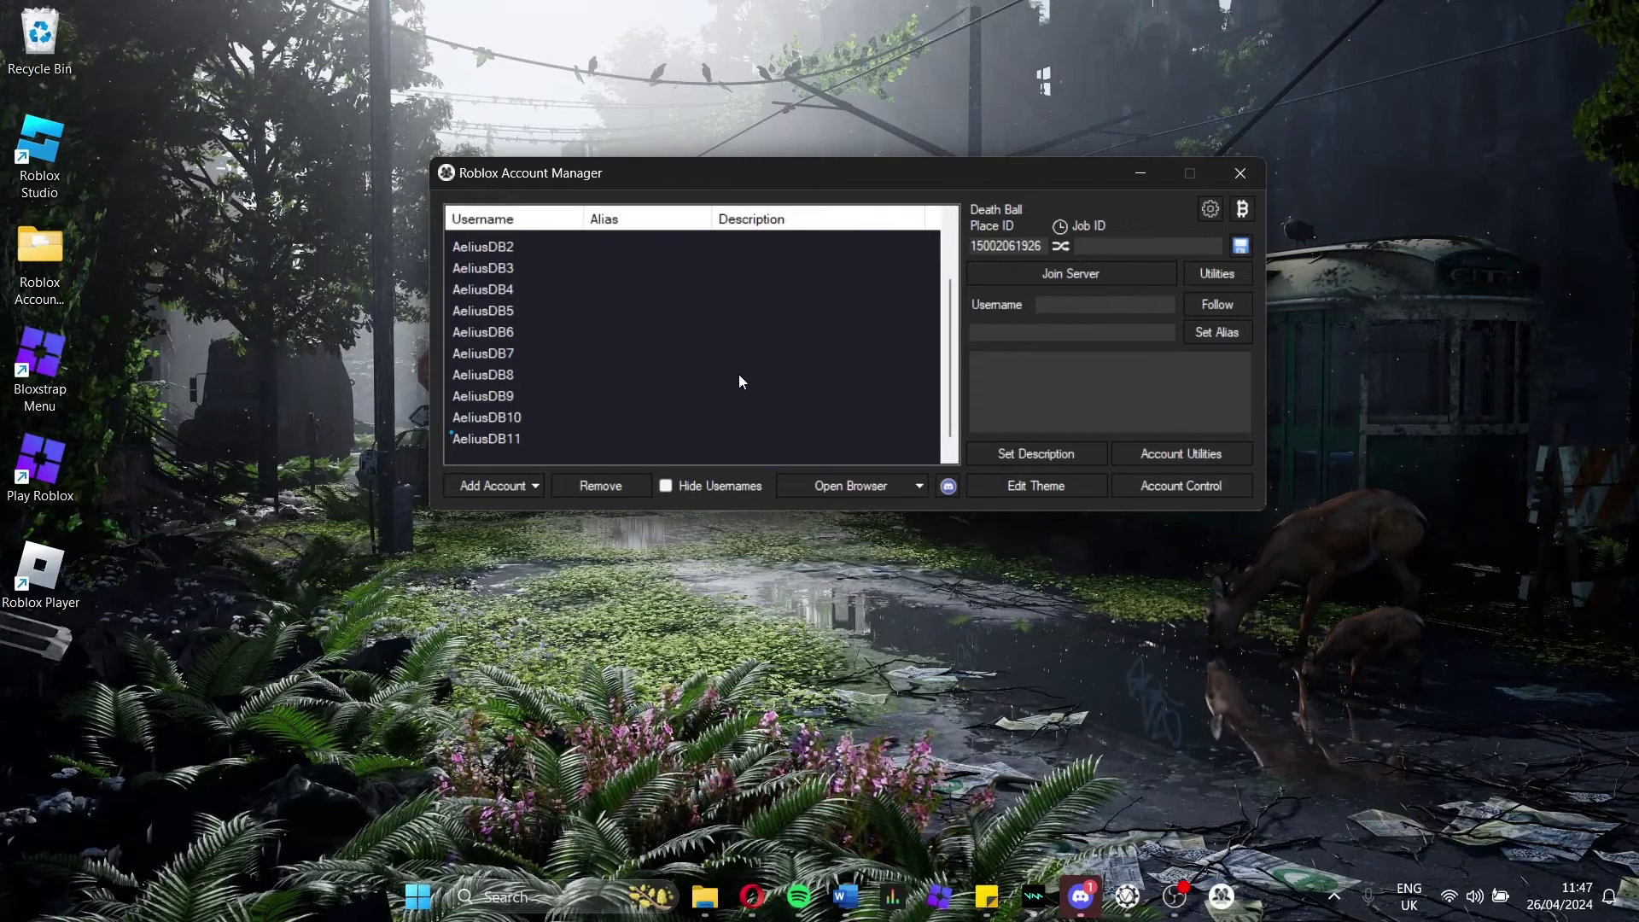
Step: Select the main account at the top of the list and join the Death Ball server
key(Home)
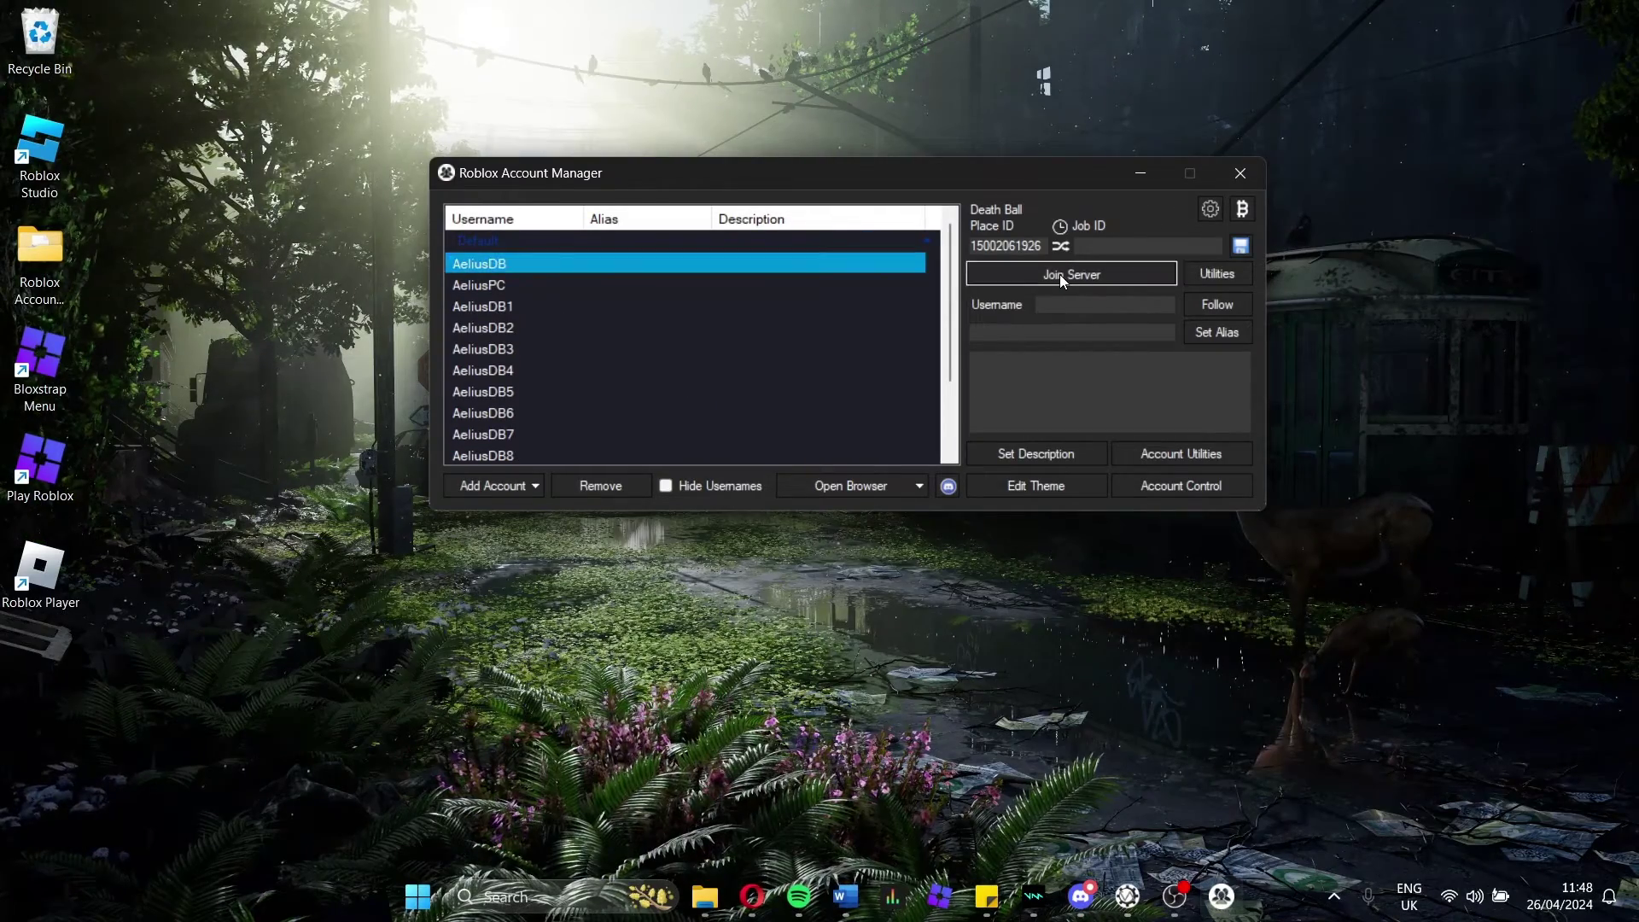
click(1058, 274)
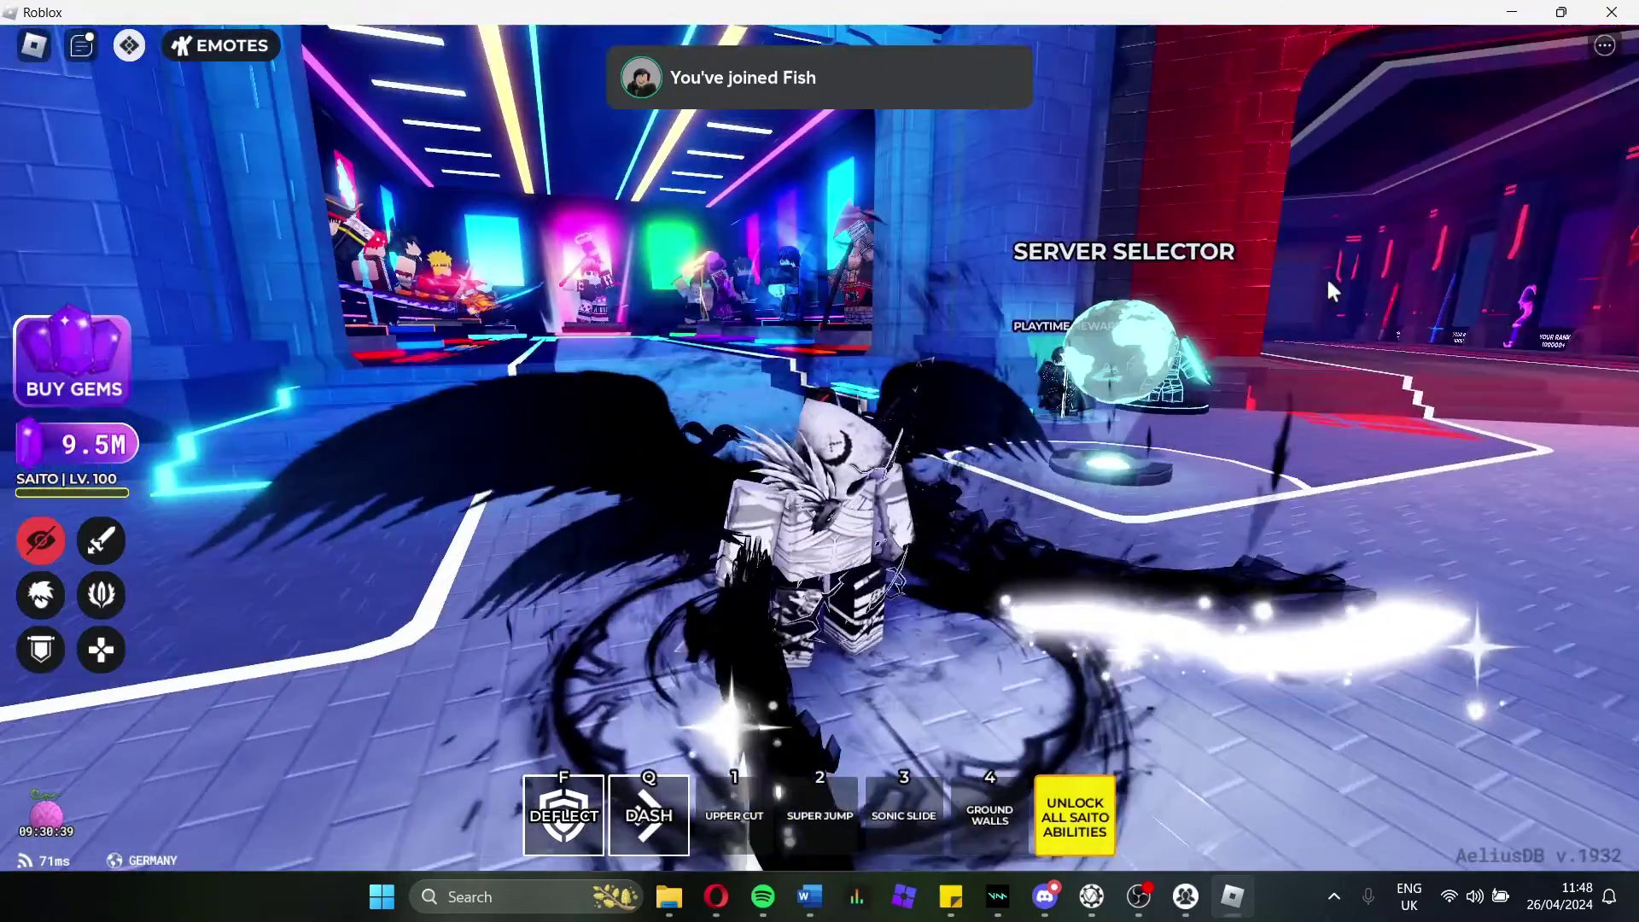
Step: Turn the Death Ball game volume down to zero in the in-game settings
key(d)
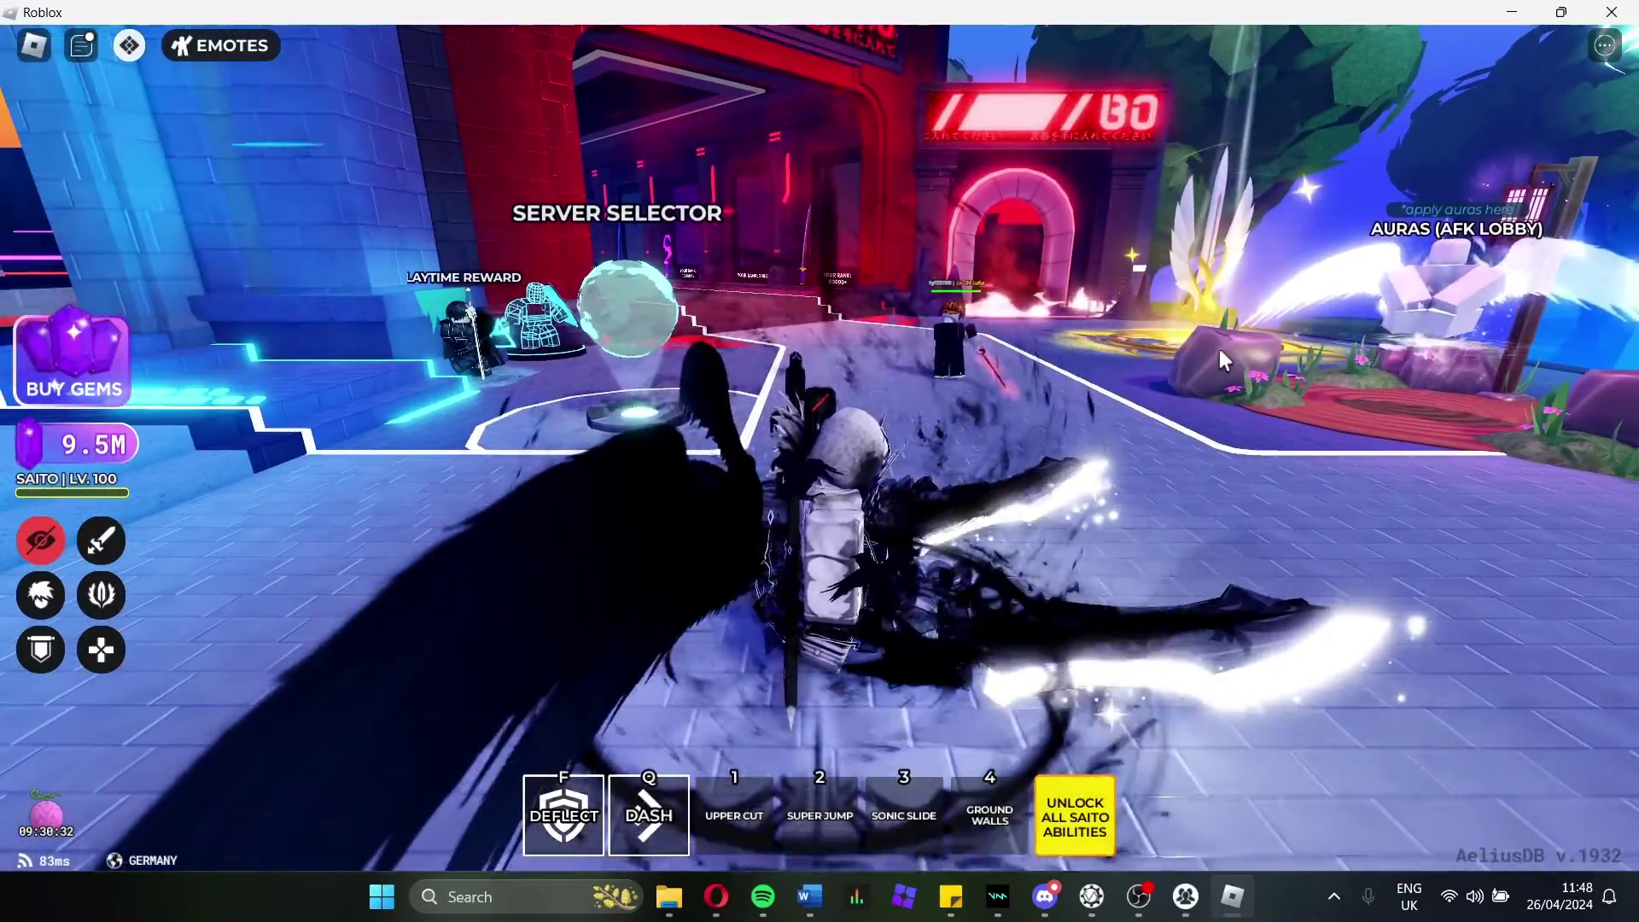
key(Escape)
click(694, 126)
scroll(842, 402, down, 3)
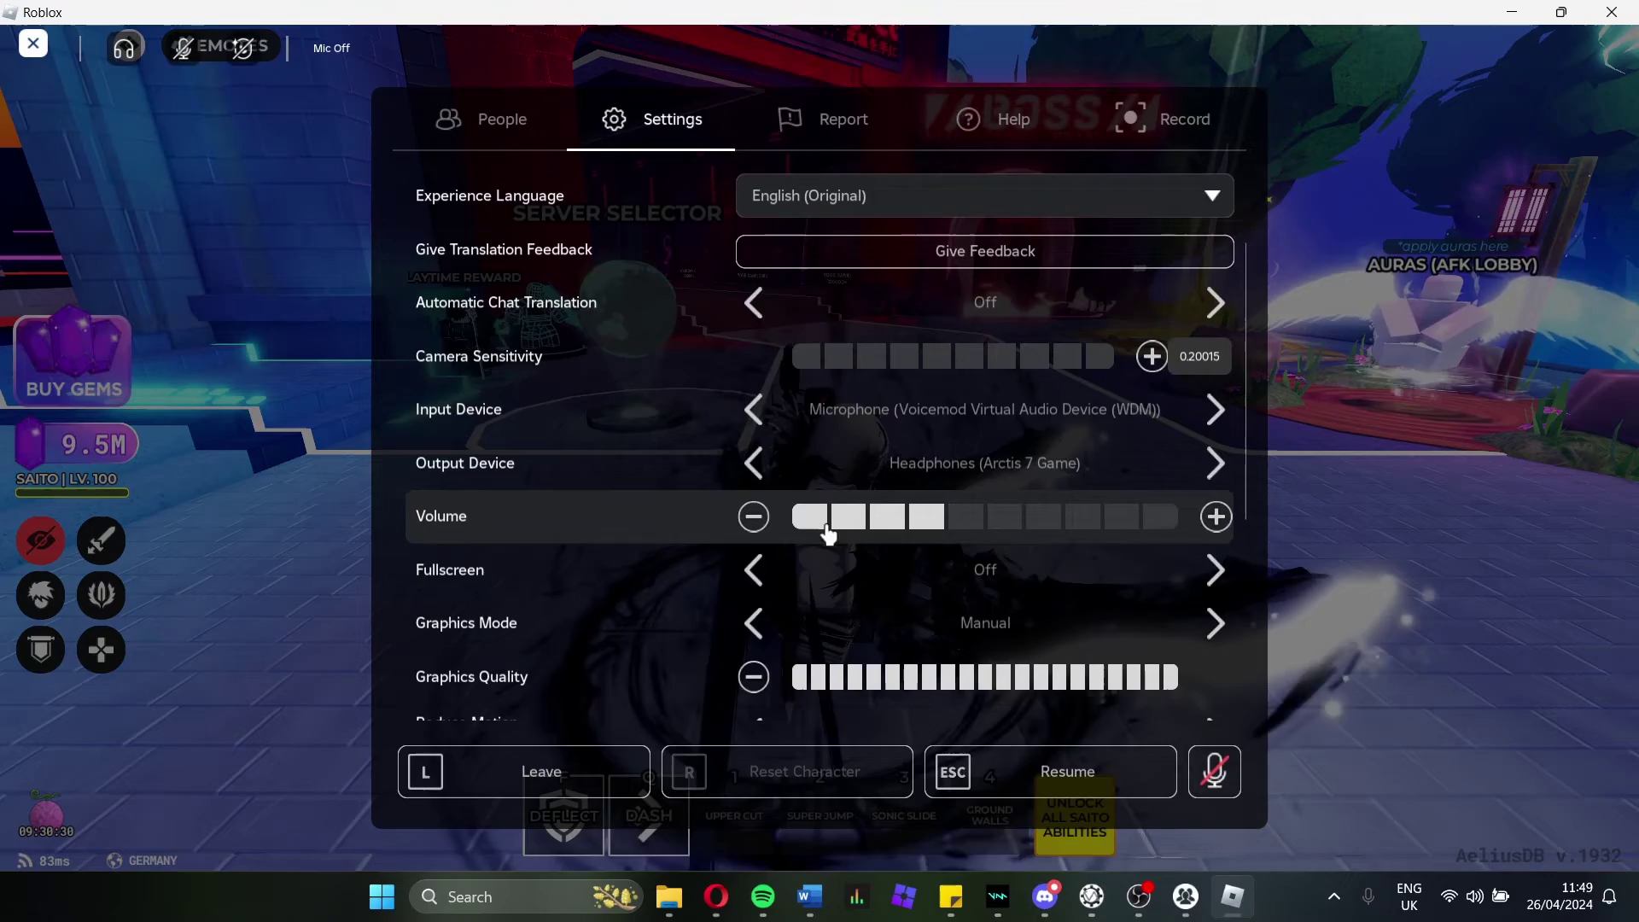
click(754, 516)
click(754, 517)
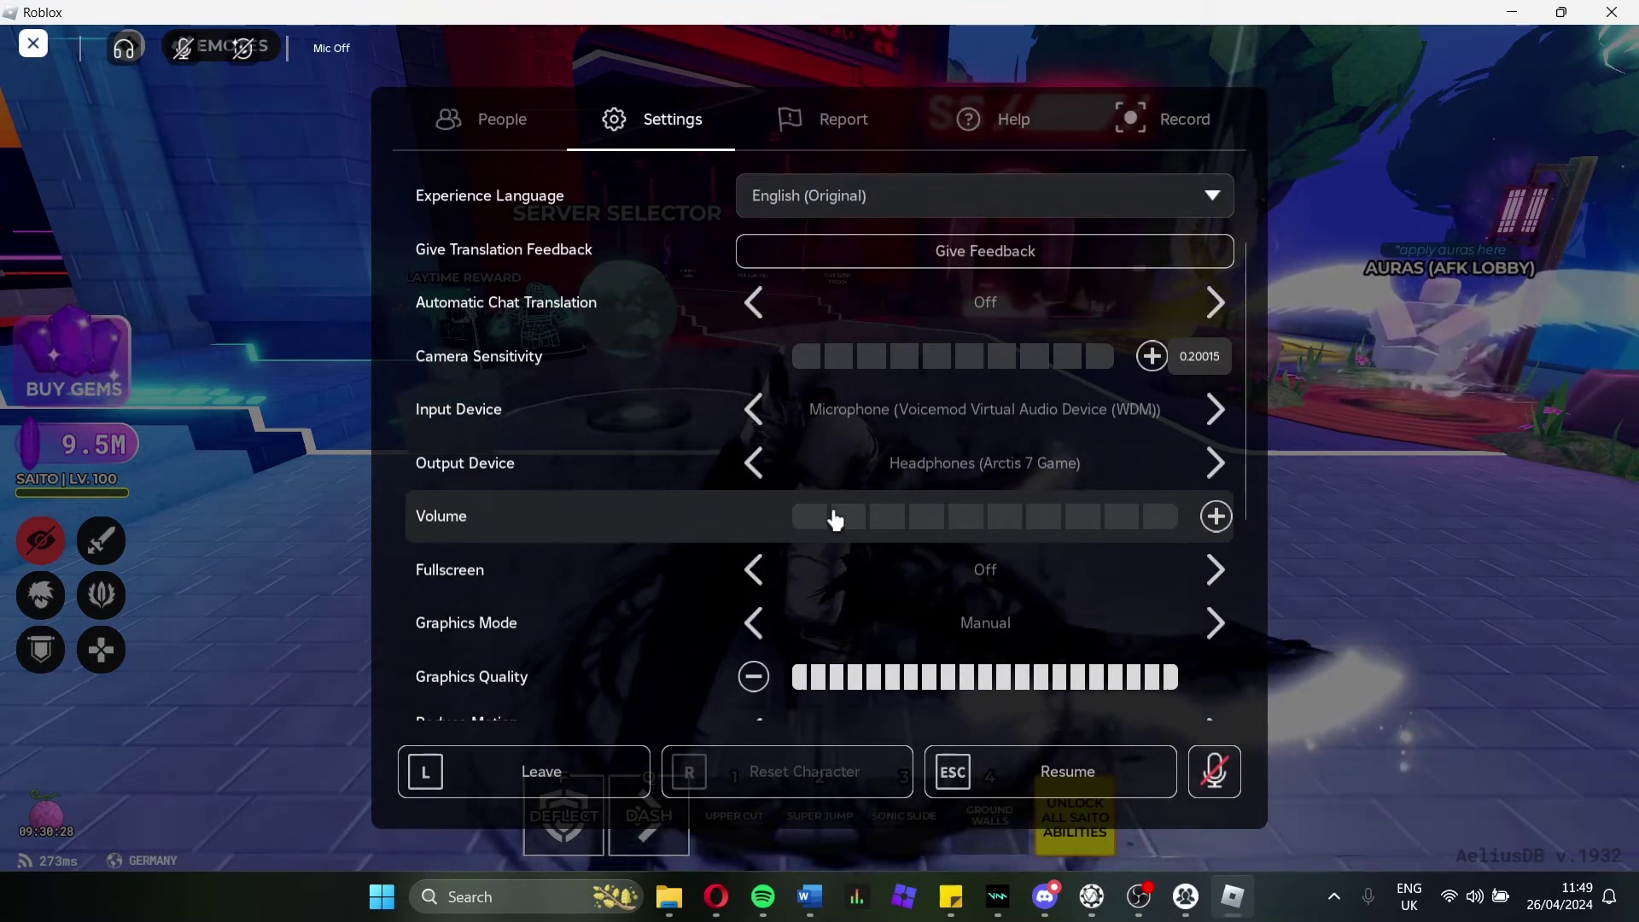
Step: Drop graphics quality to its lowest level and resume the game
scroll(854, 529, down, 3)
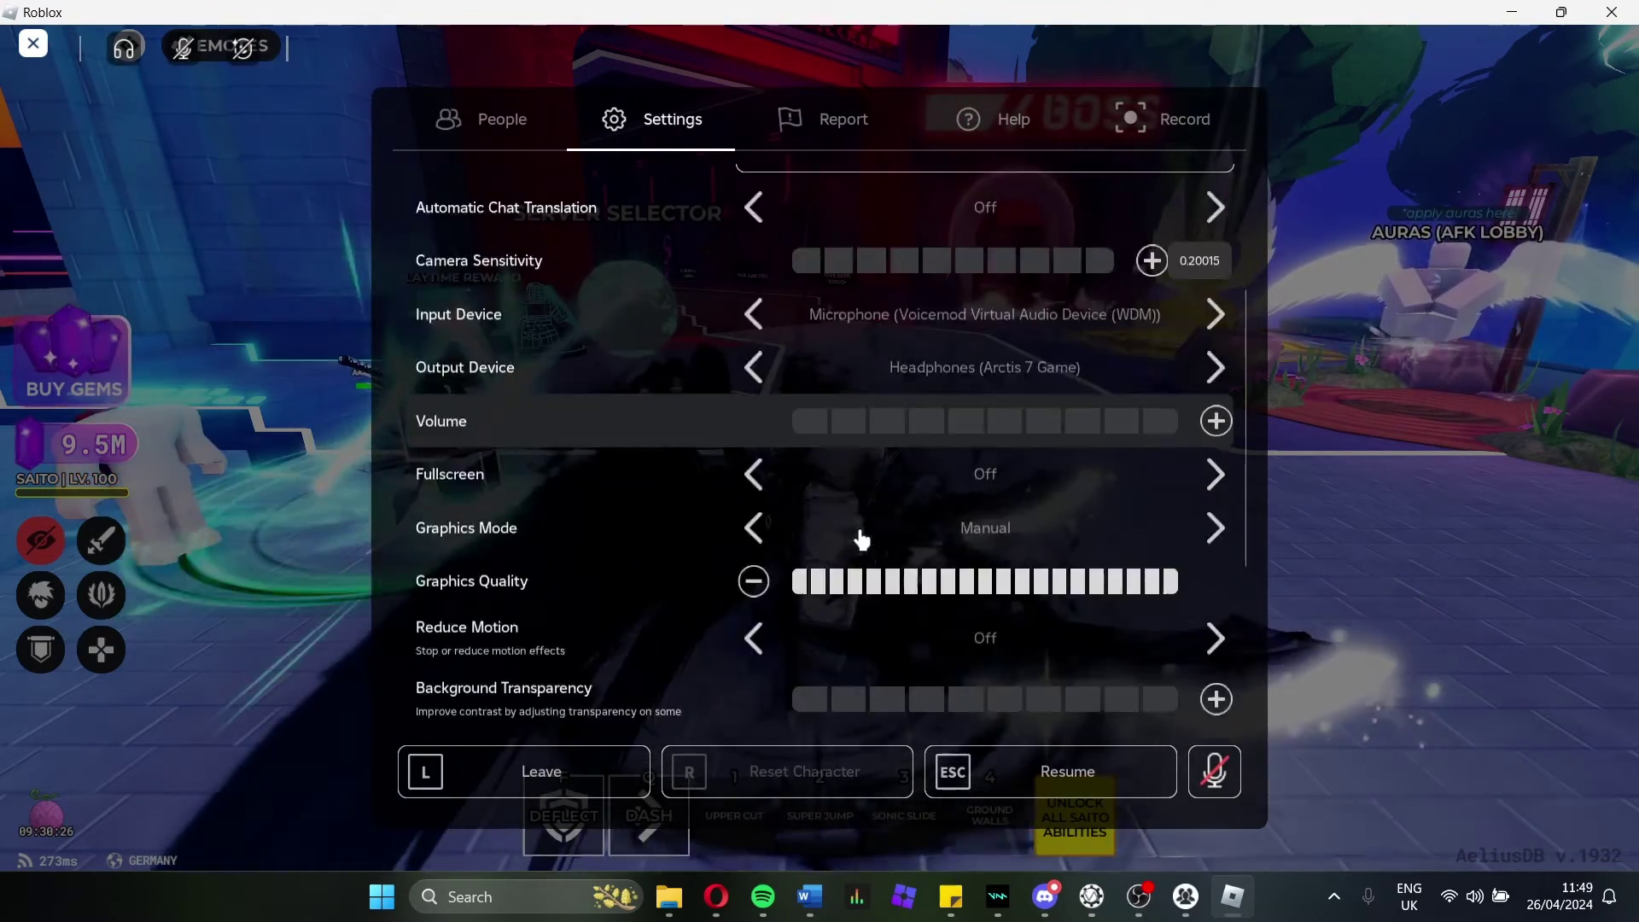
click(799, 367)
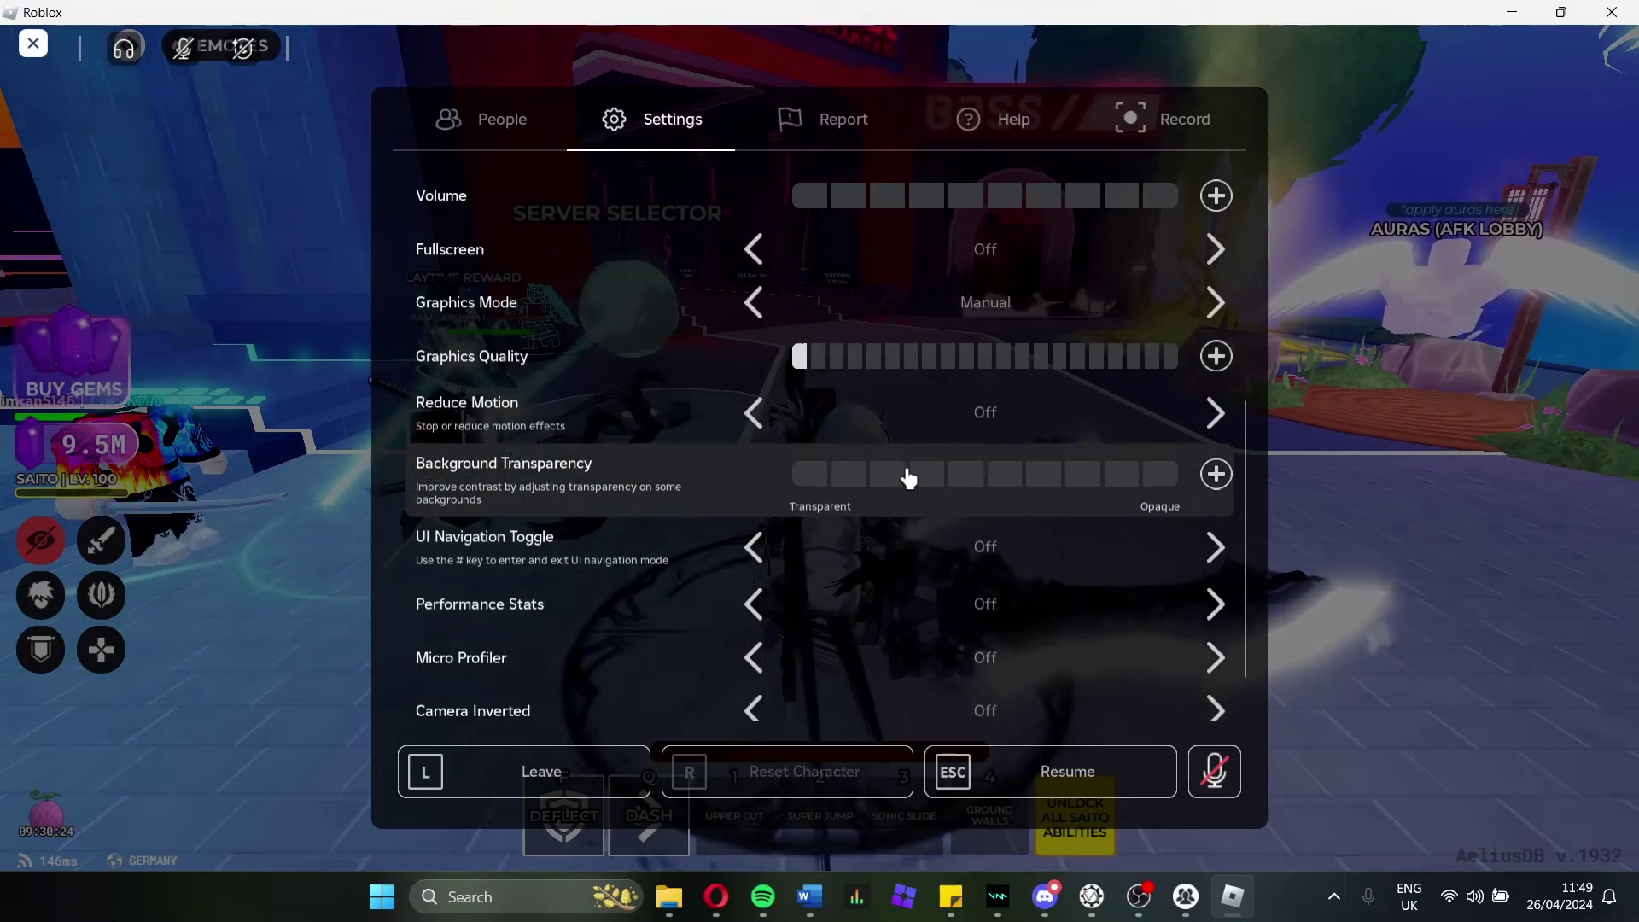
key(Escape)
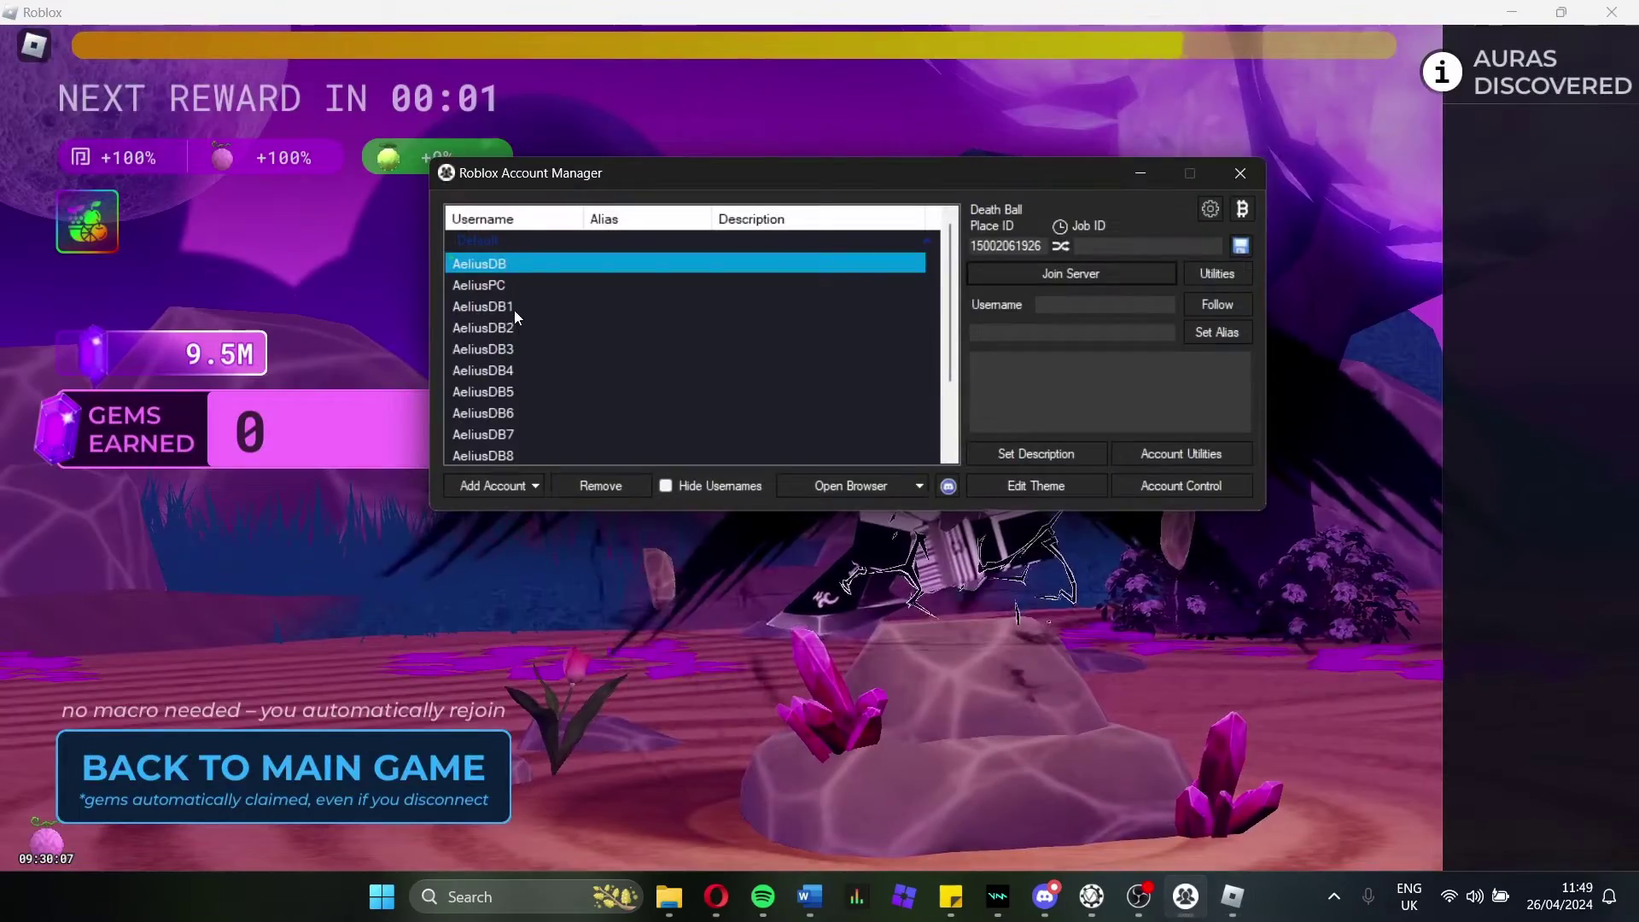
Step: Join the Death Ball server with the second alt, then the following alts in the list
click(509, 284)
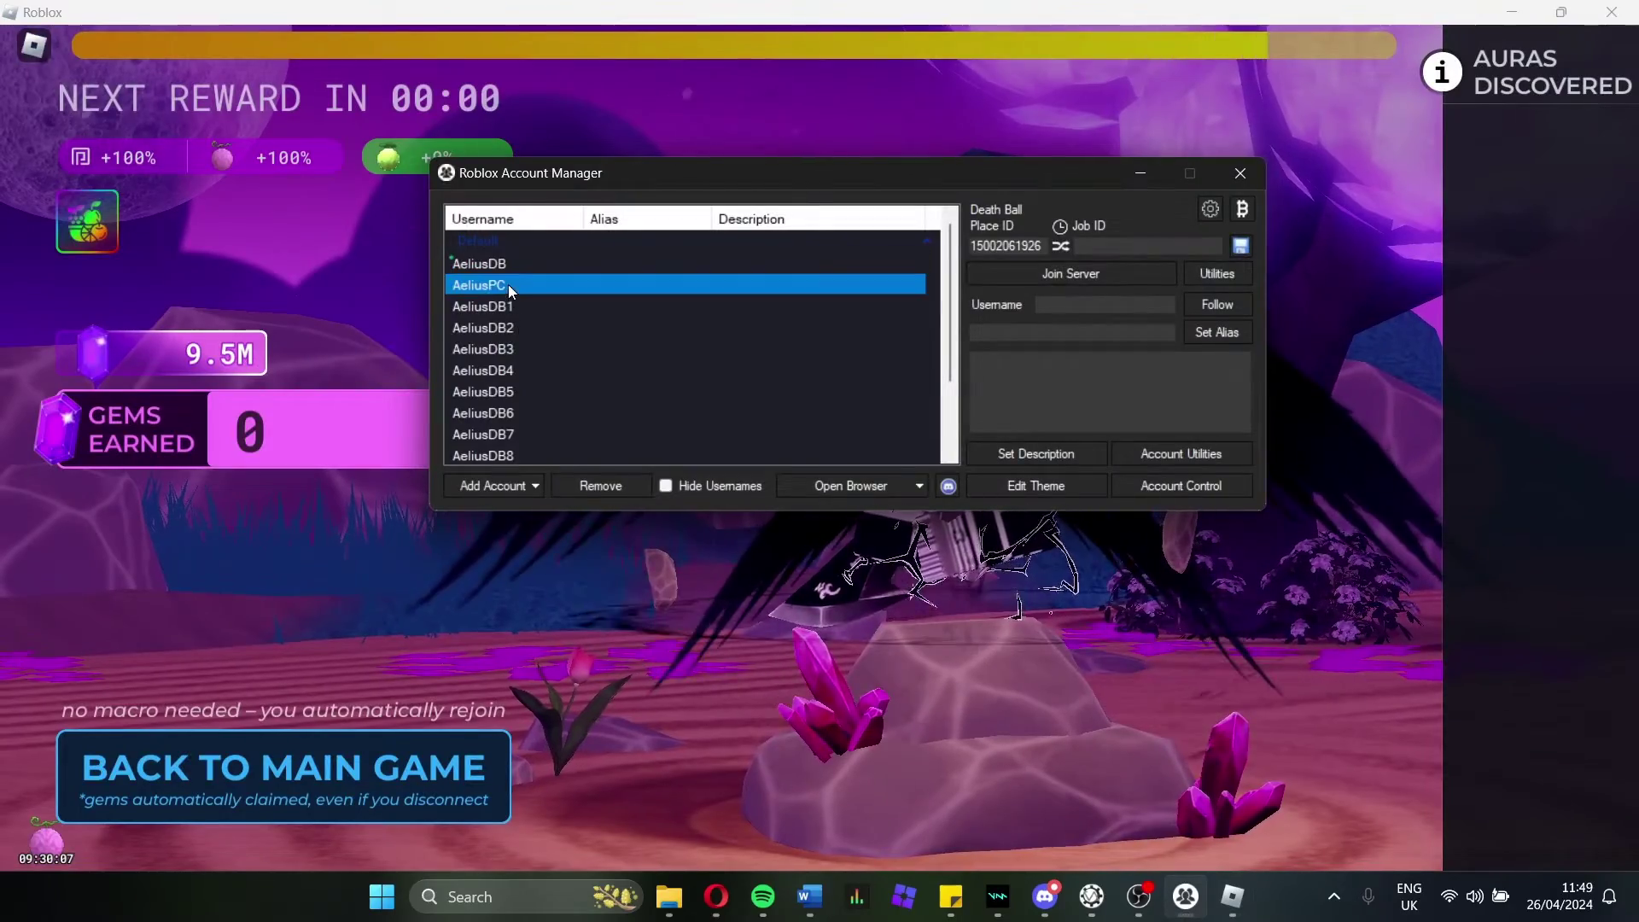
click(1070, 271)
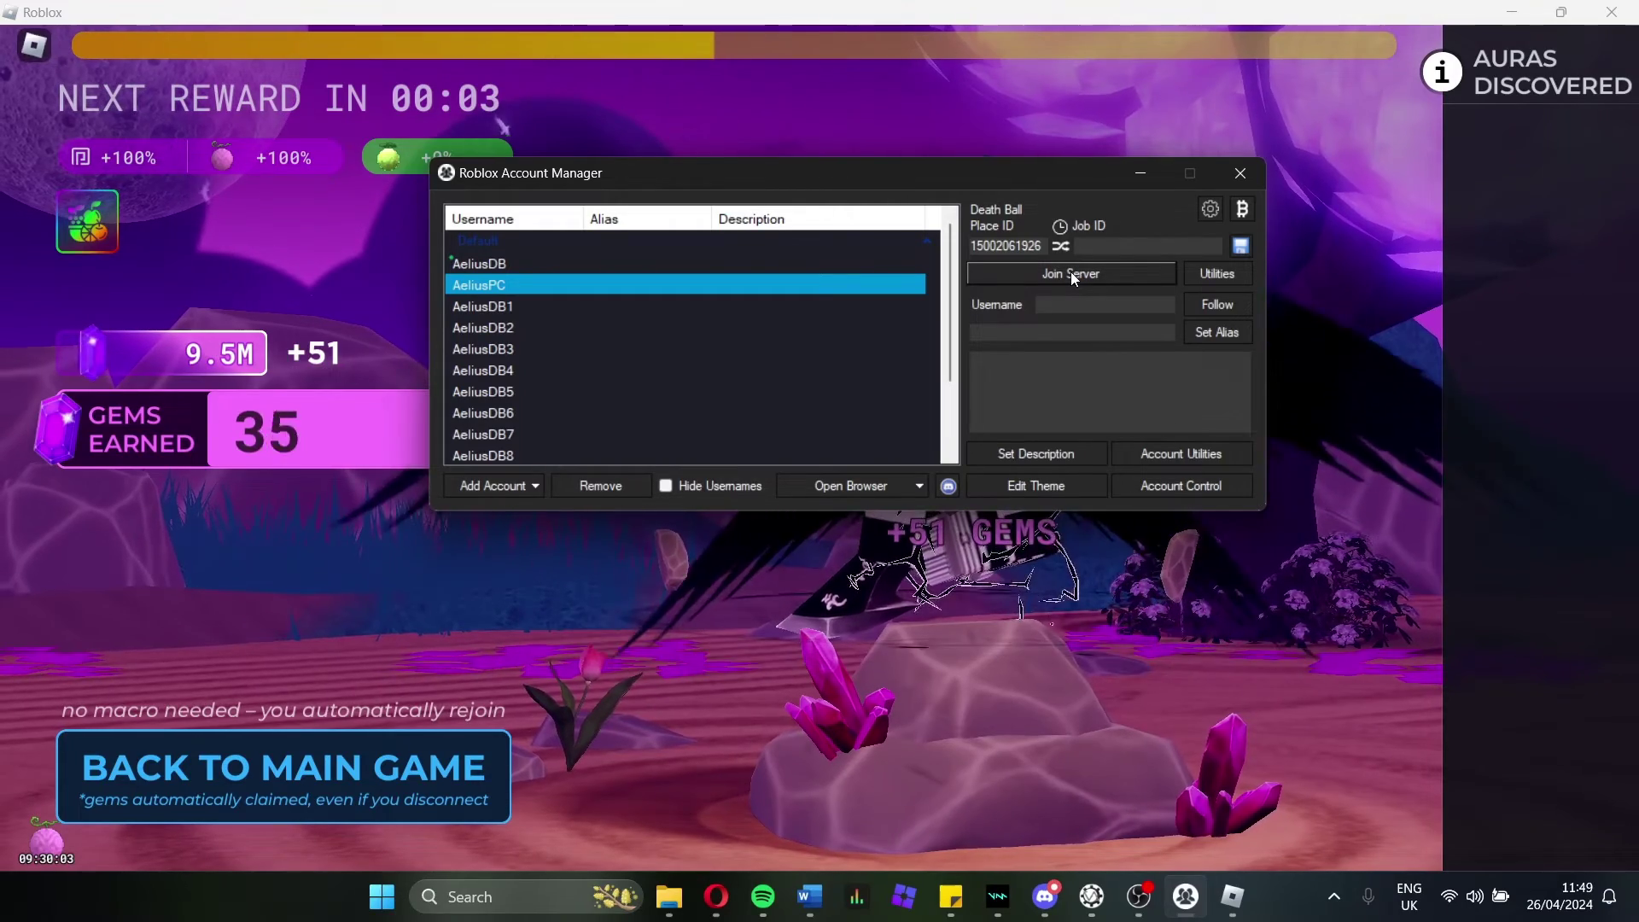
key(Down)
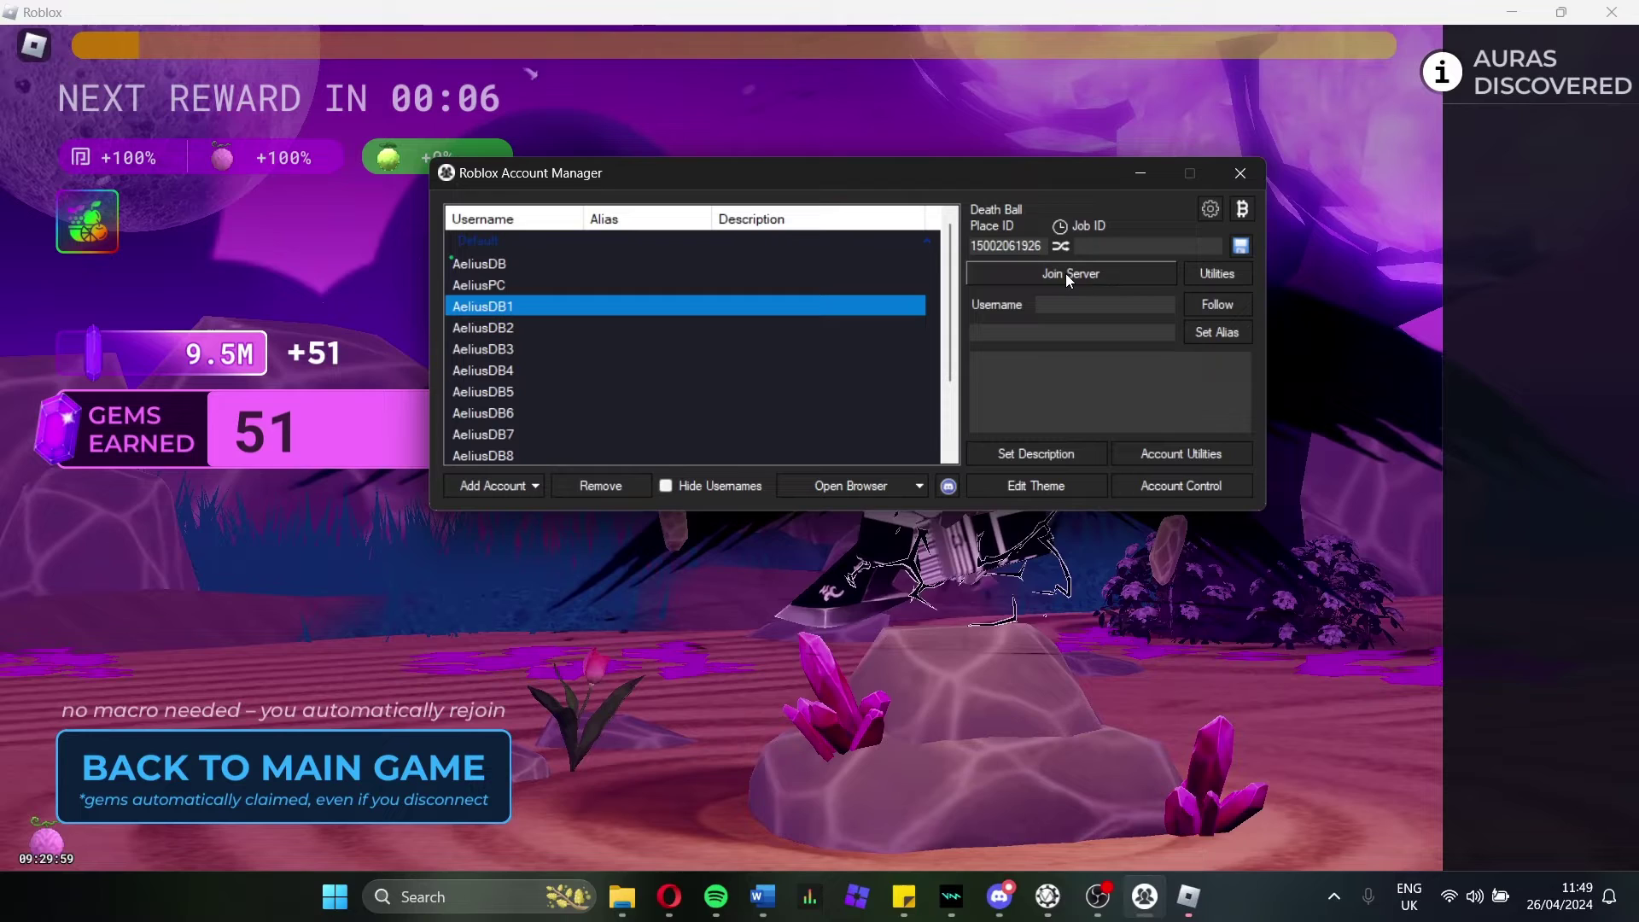
key(Down)
click(1041, 275)
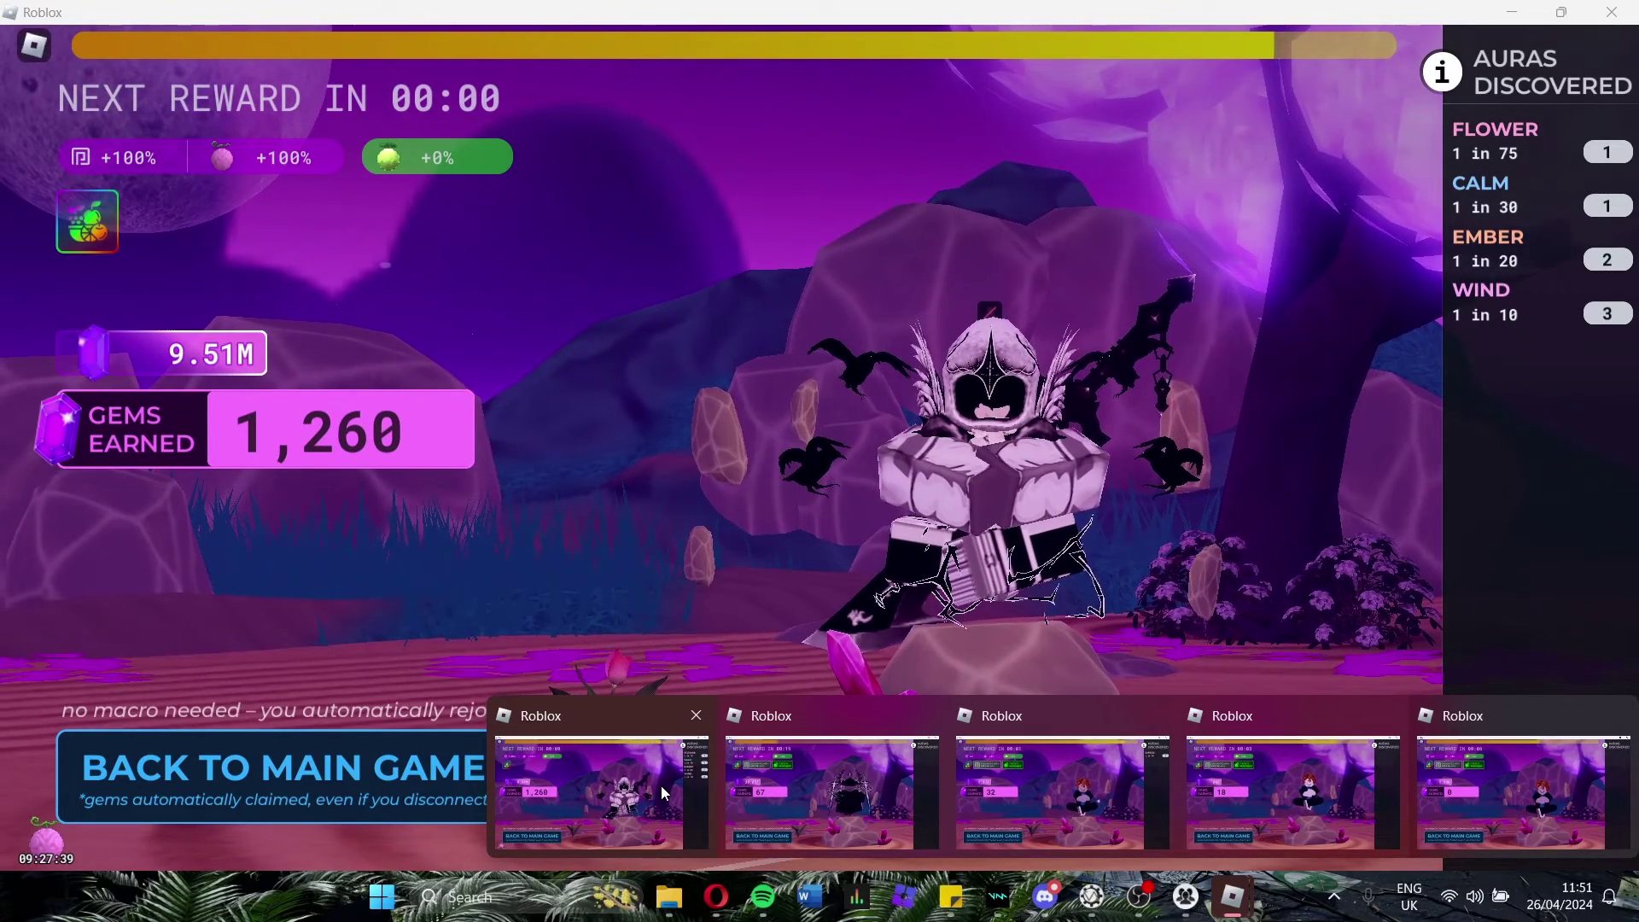
Step: Check the five Roblox window previews to confirm each AFK instance is earning gems
mouse_move(823, 792)
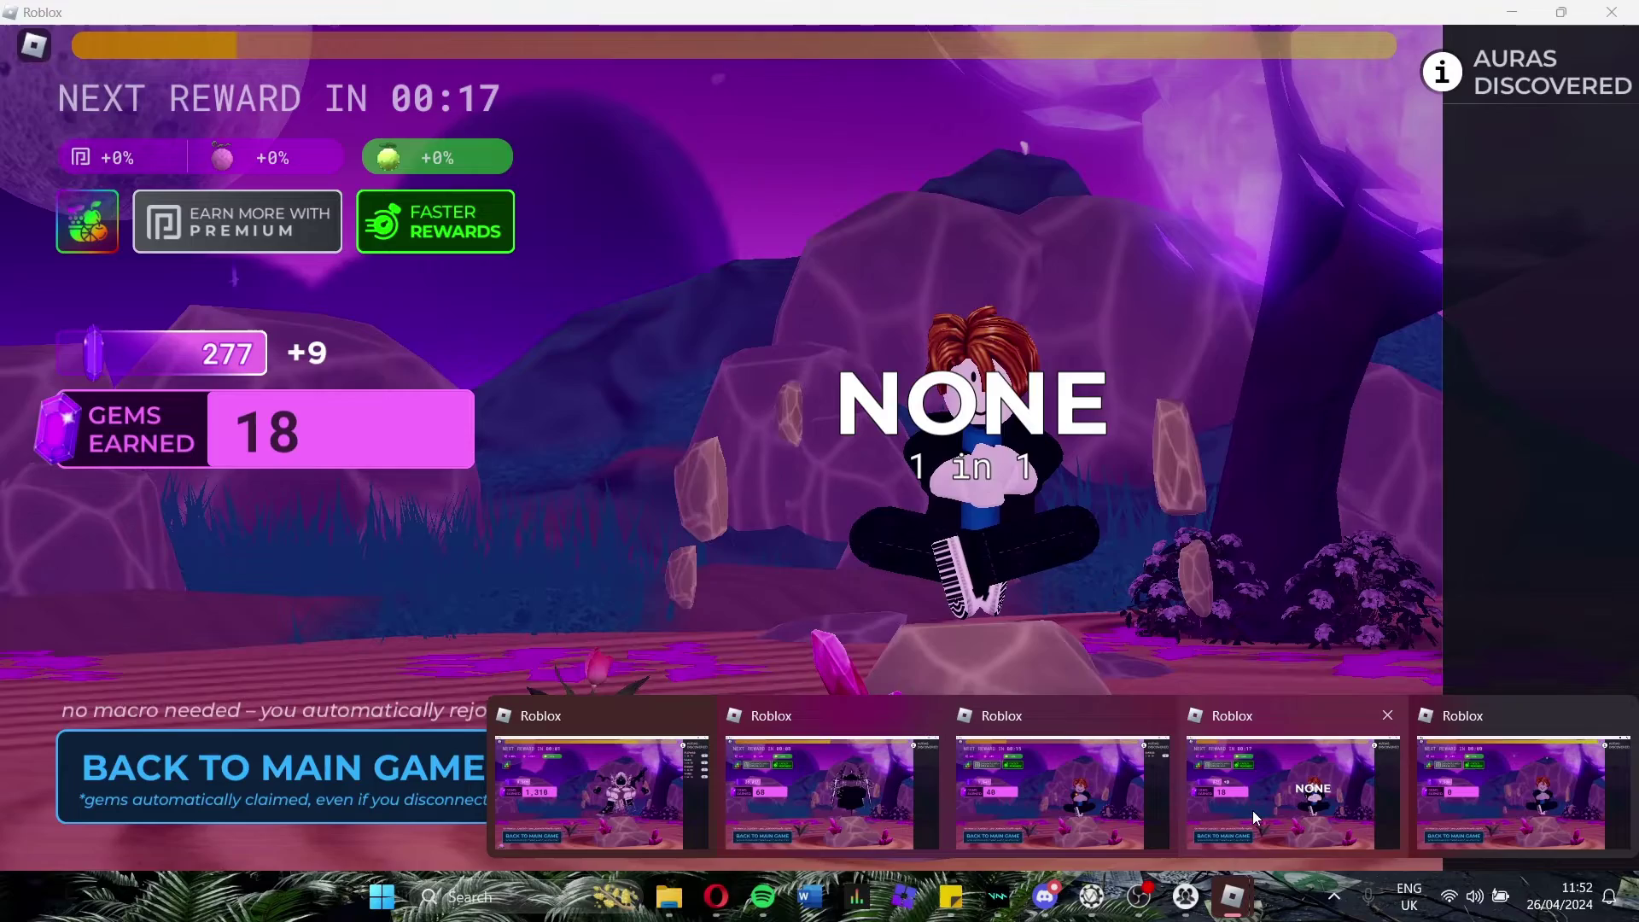
mouse_move(1456, 808)
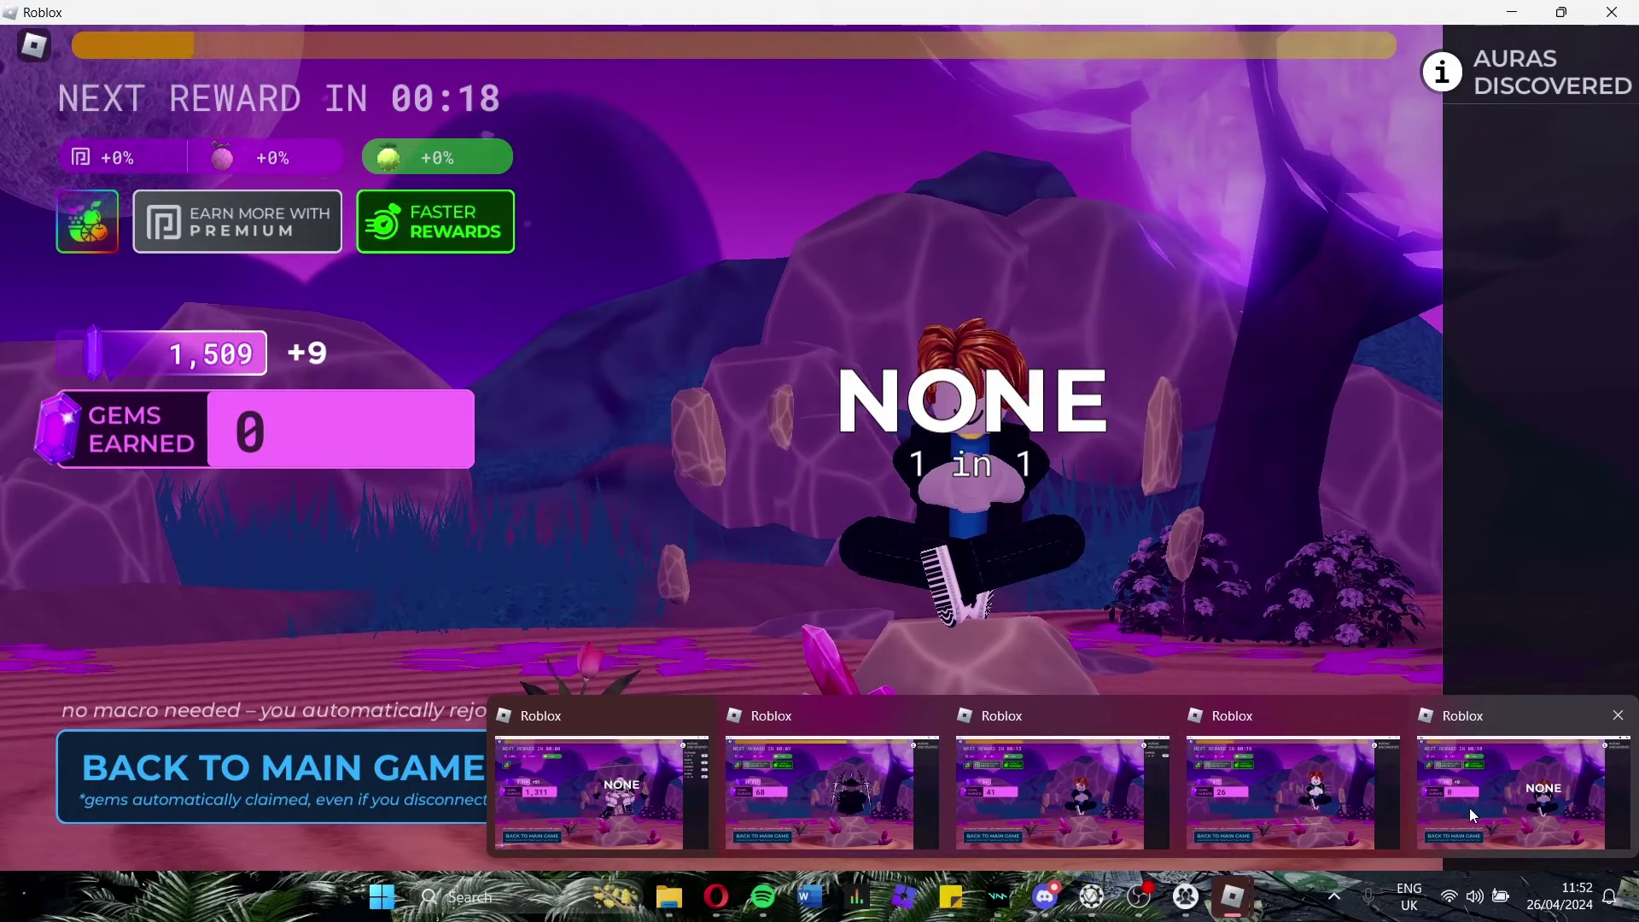
mouse_move(1145, 800)
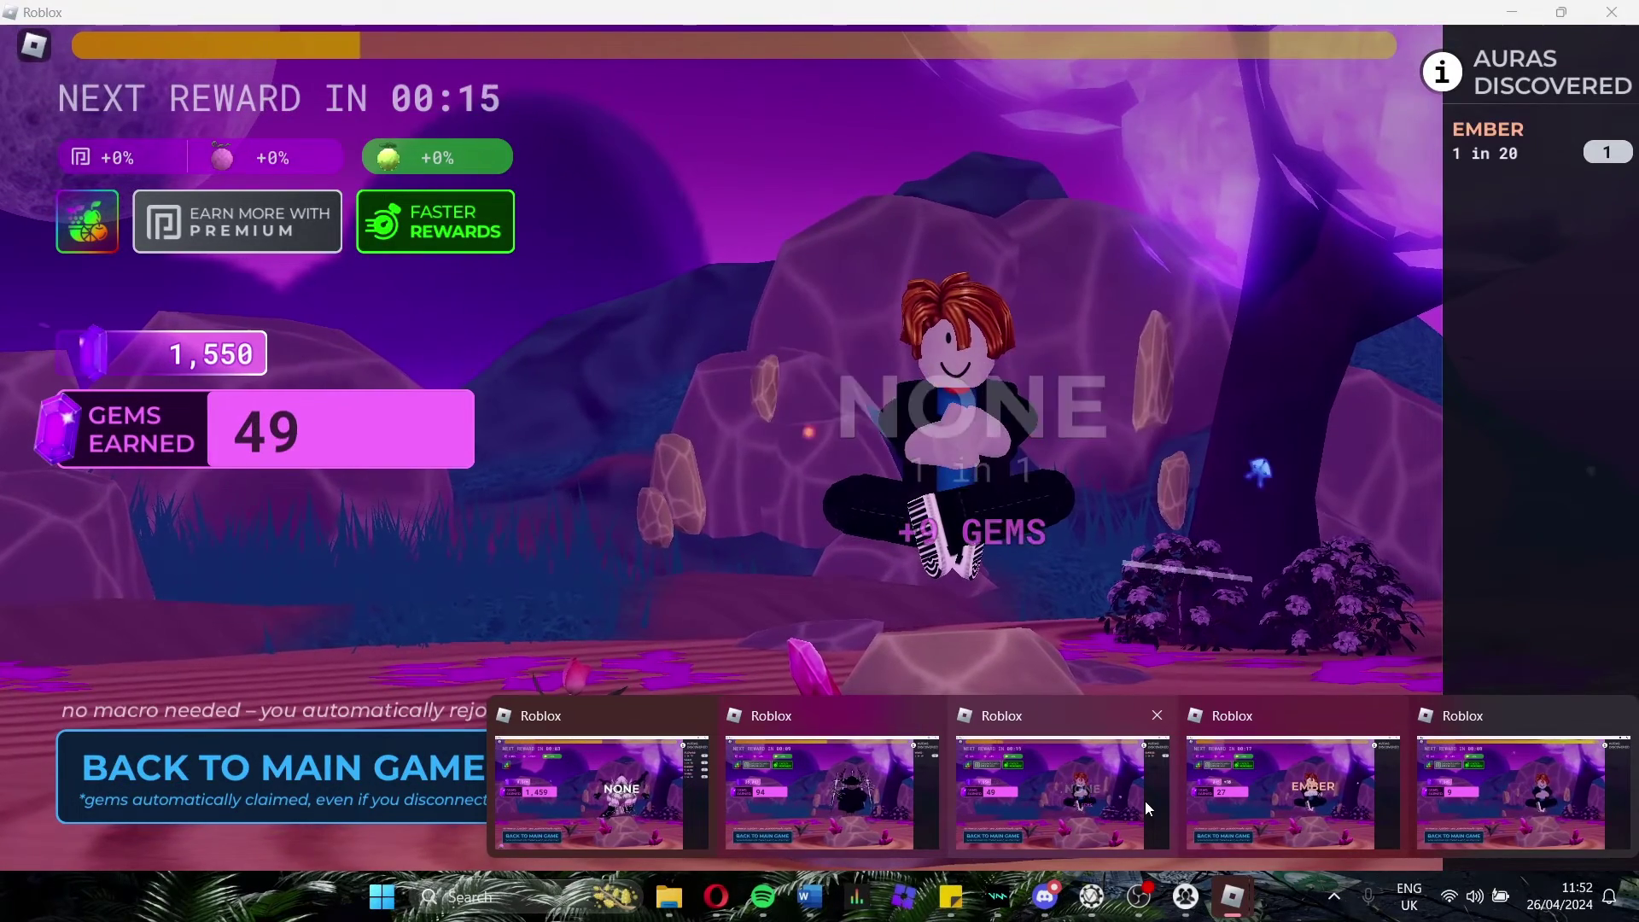